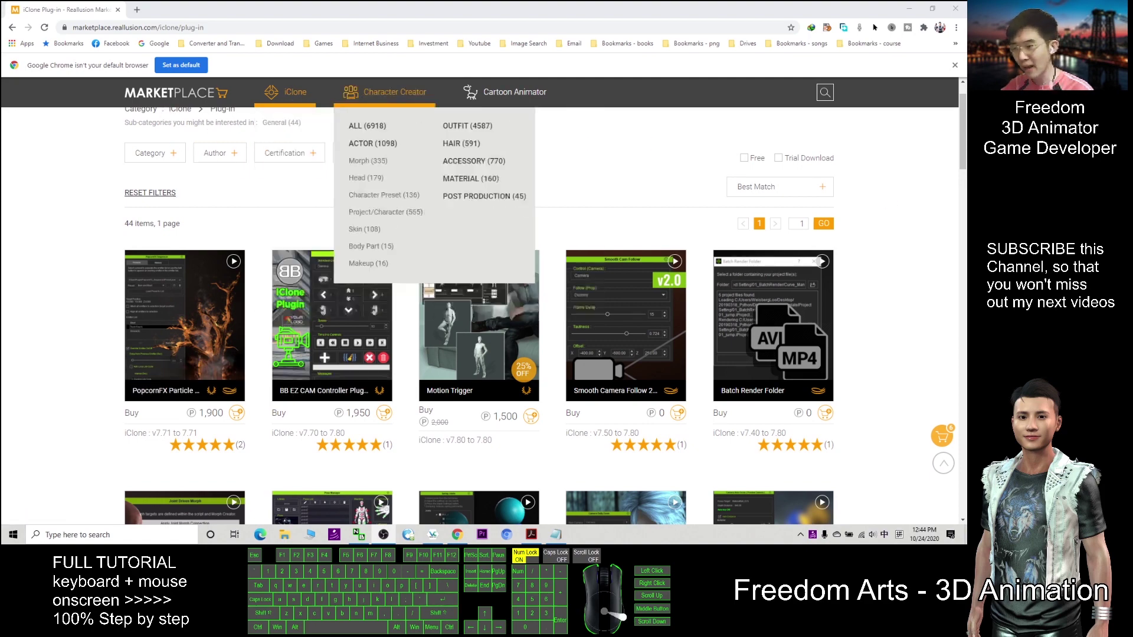
Open notes.txt and highlight the marketplace address under "All the plugin are from here".
scroll(906, 307, down, 3)
scroll(906, 307, down, 2)
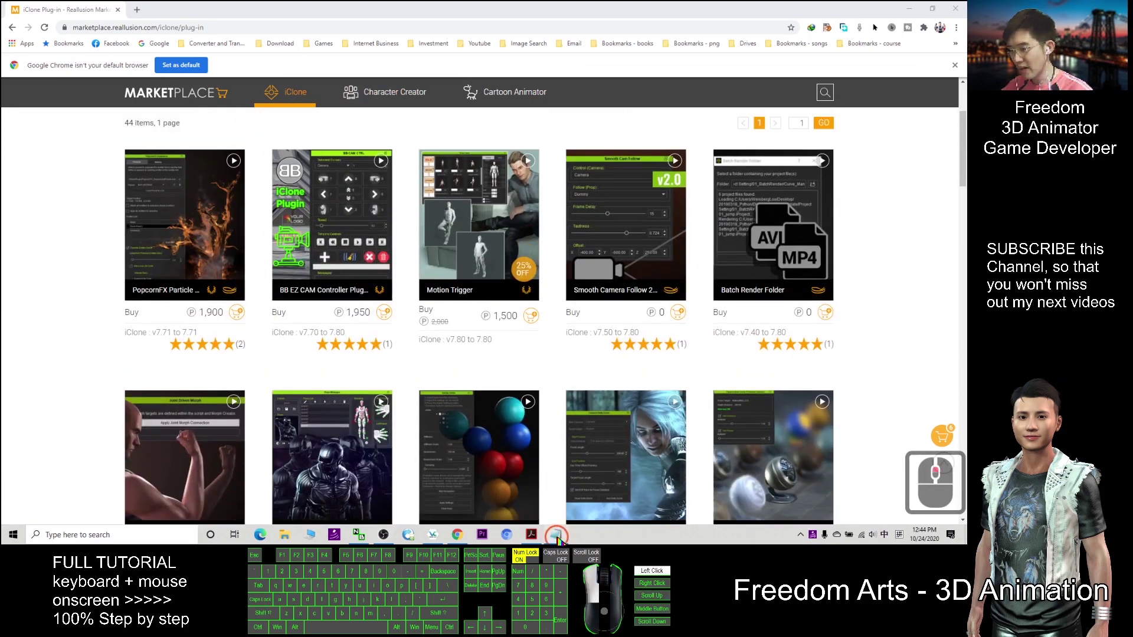
click(555, 534)
click(669, 120)
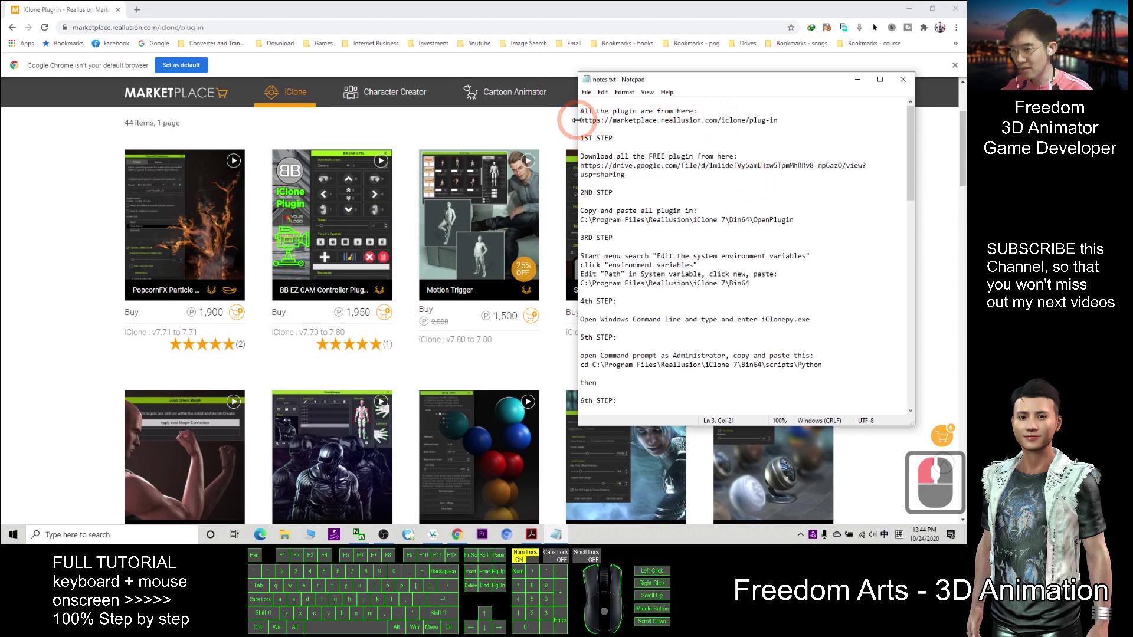
click(614, 119)
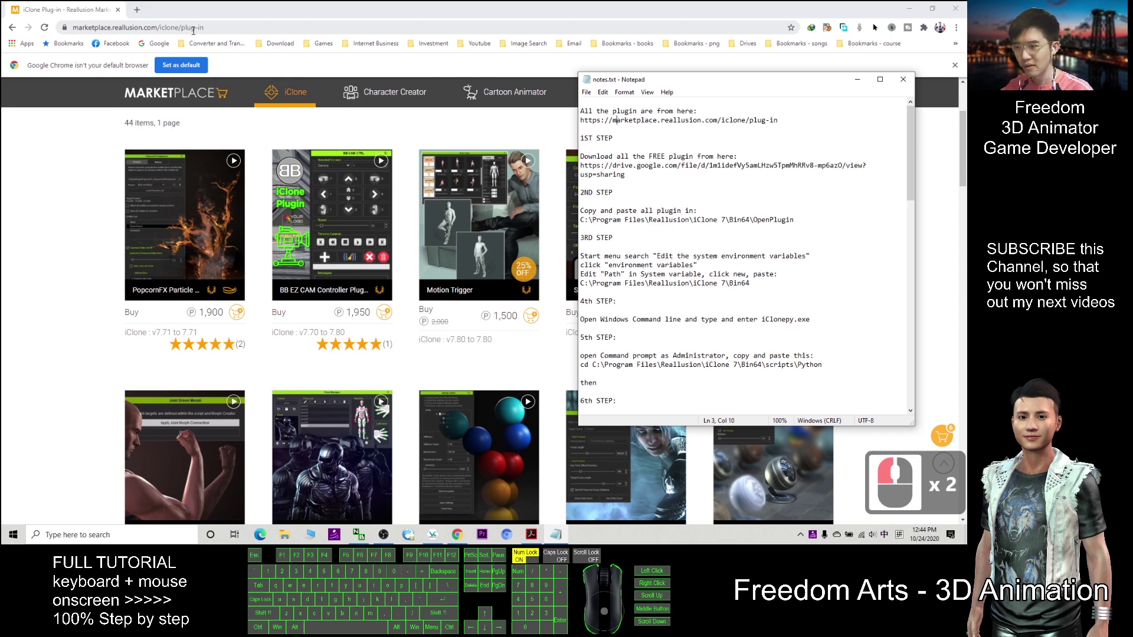
drag(584, 120, 782, 122)
Return to the marketplace browser window and check the iClone plug-in page's header, account options and web address.
click(473, 7)
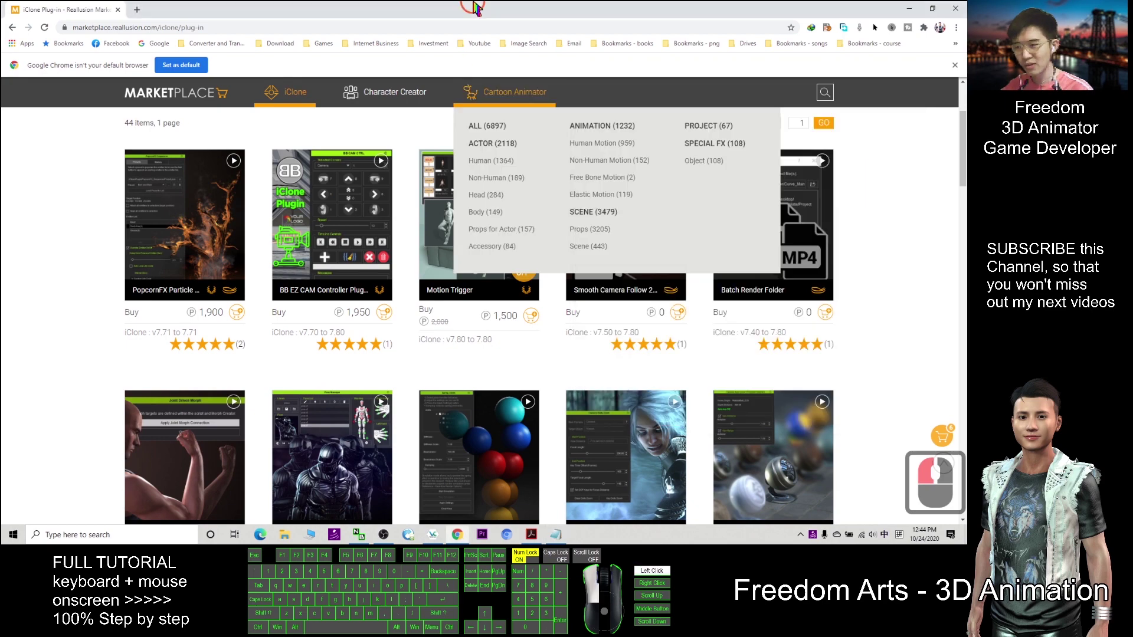
scroll(854, 145, up, 8)
mouse_move(783, 103)
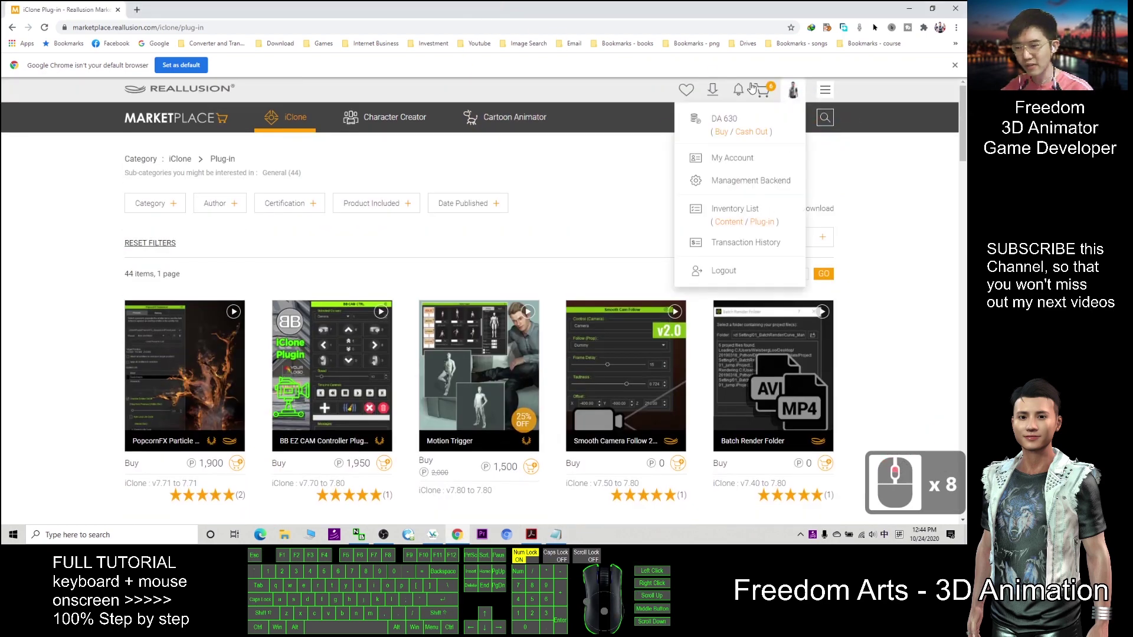
scroll(181, 79, down, 2)
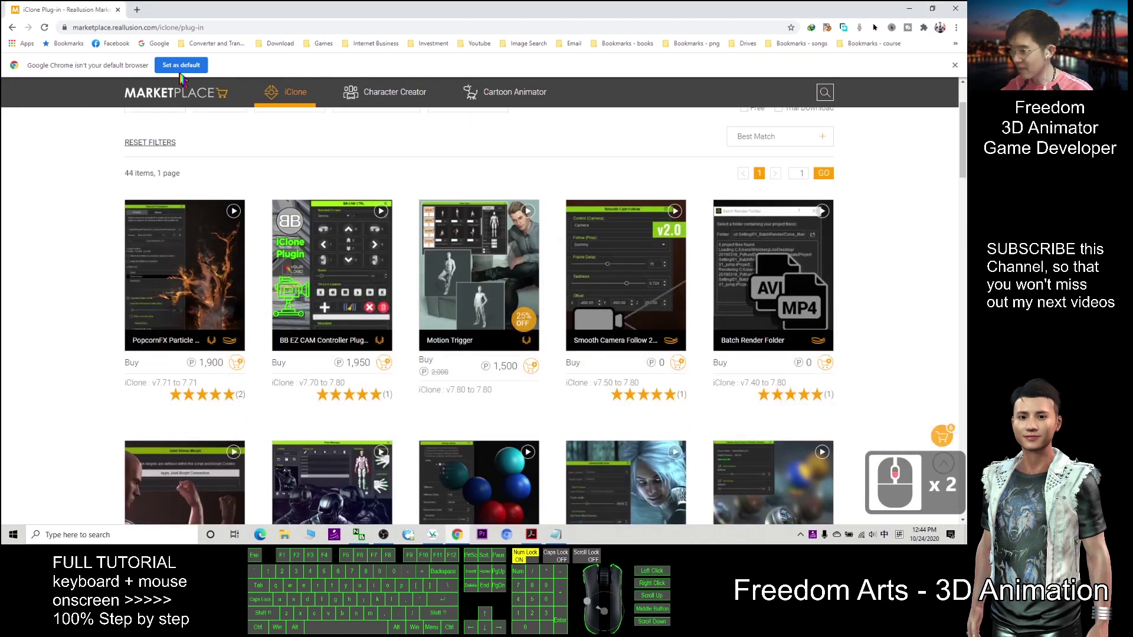
click(214, 28)
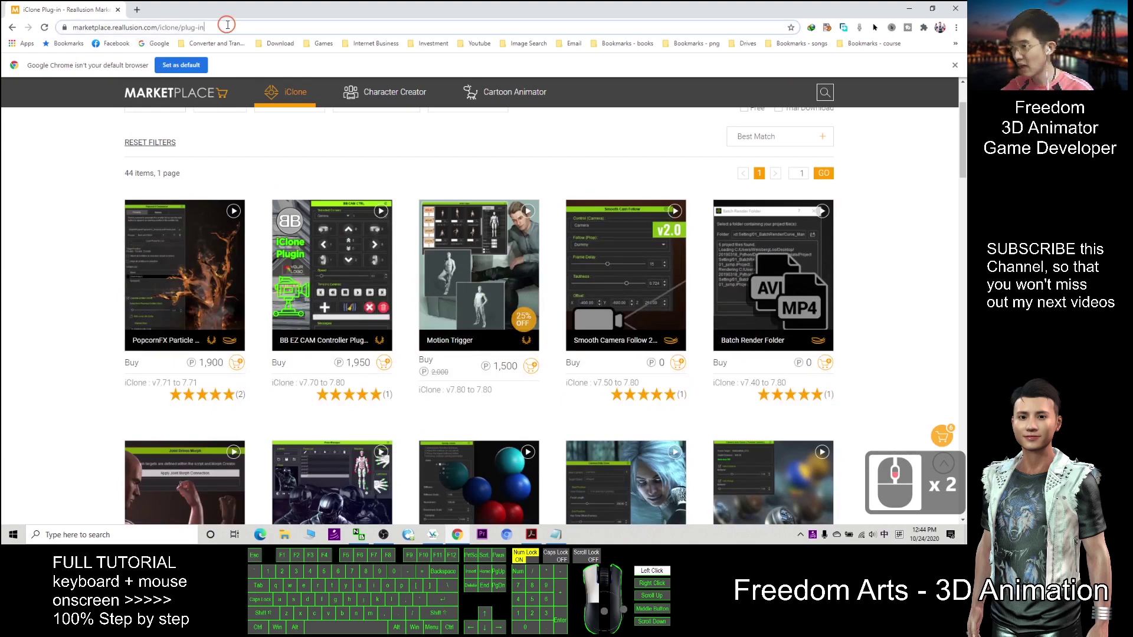
click(268, 204)
Look through the listed iClone plug-ins and check their prices to see which ones are free.
scroll(435, 212, down, 5)
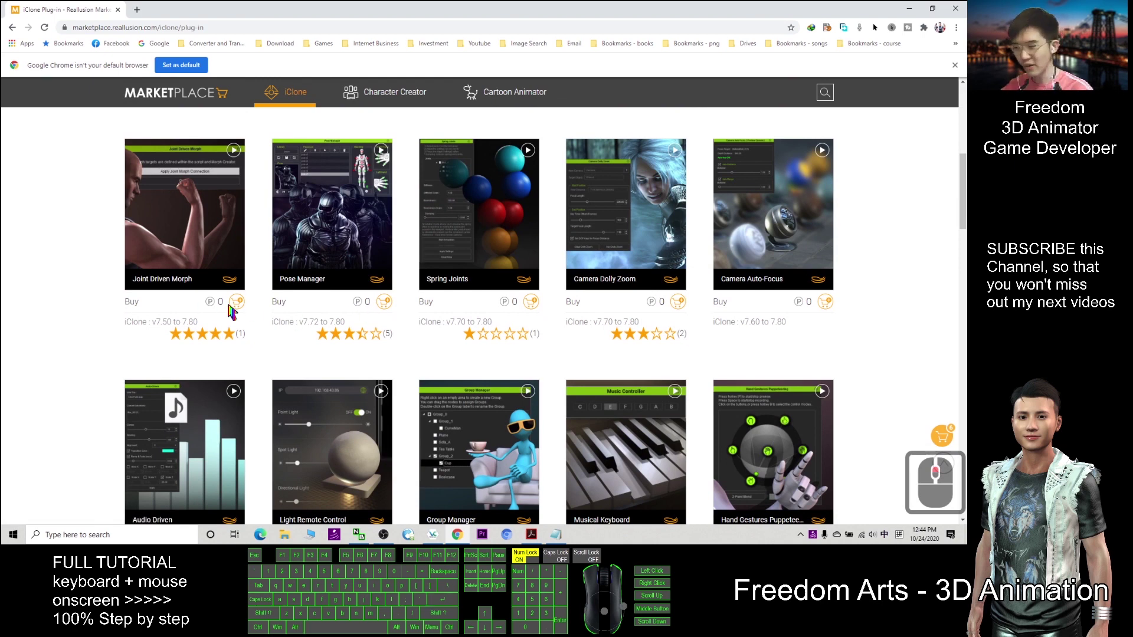
click(367, 300)
click(314, 302)
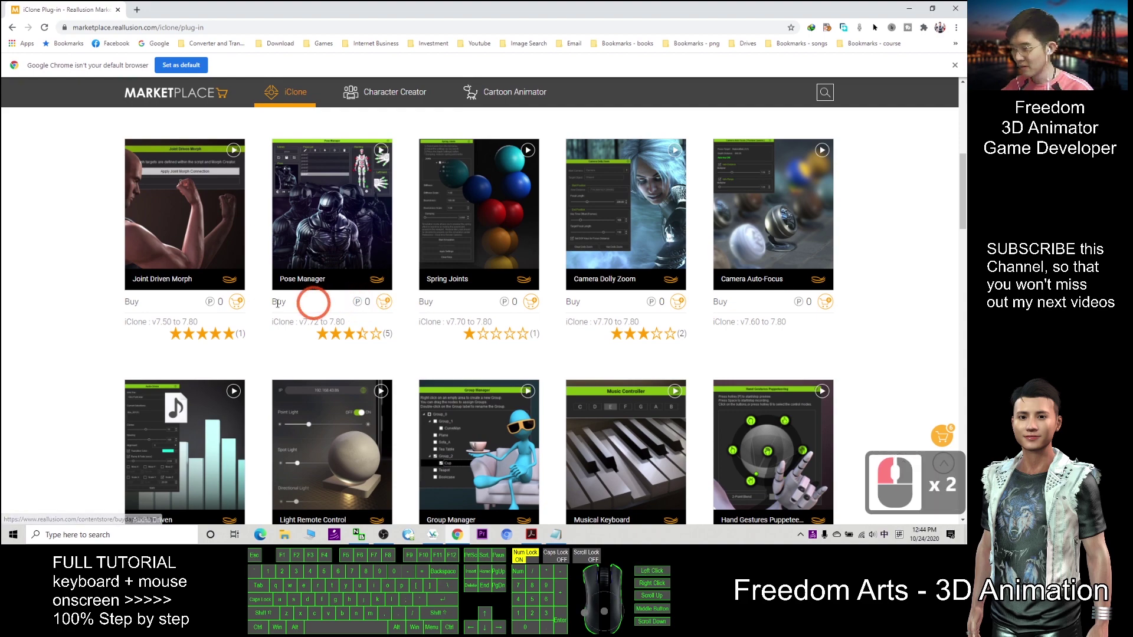
click(235, 302)
scroll(238, 309, up, 7)
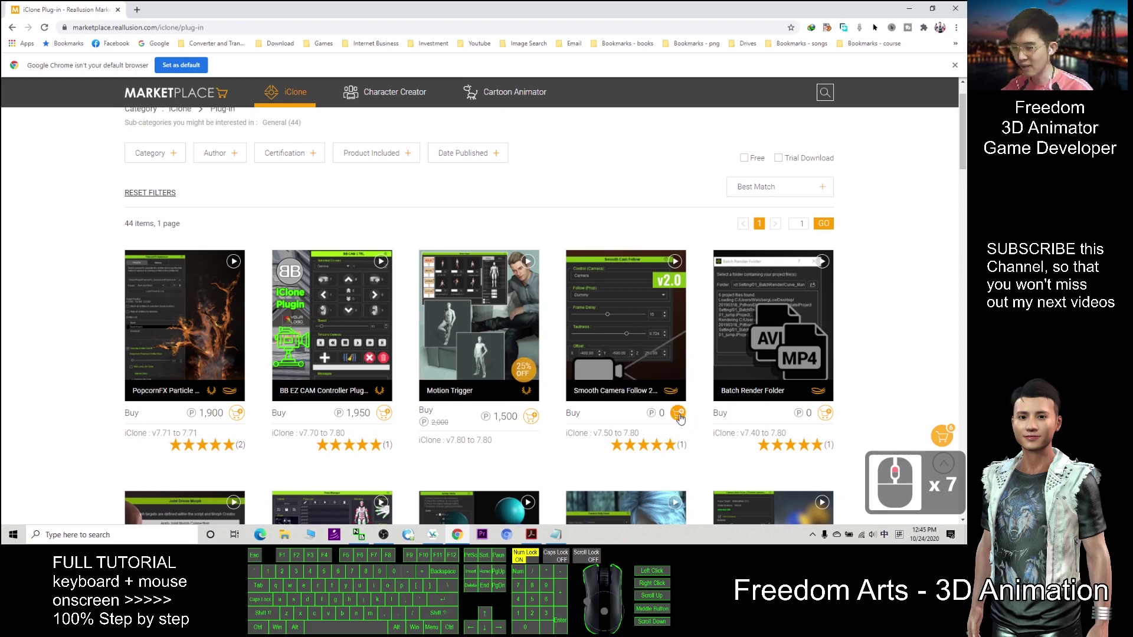
click(833, 413)
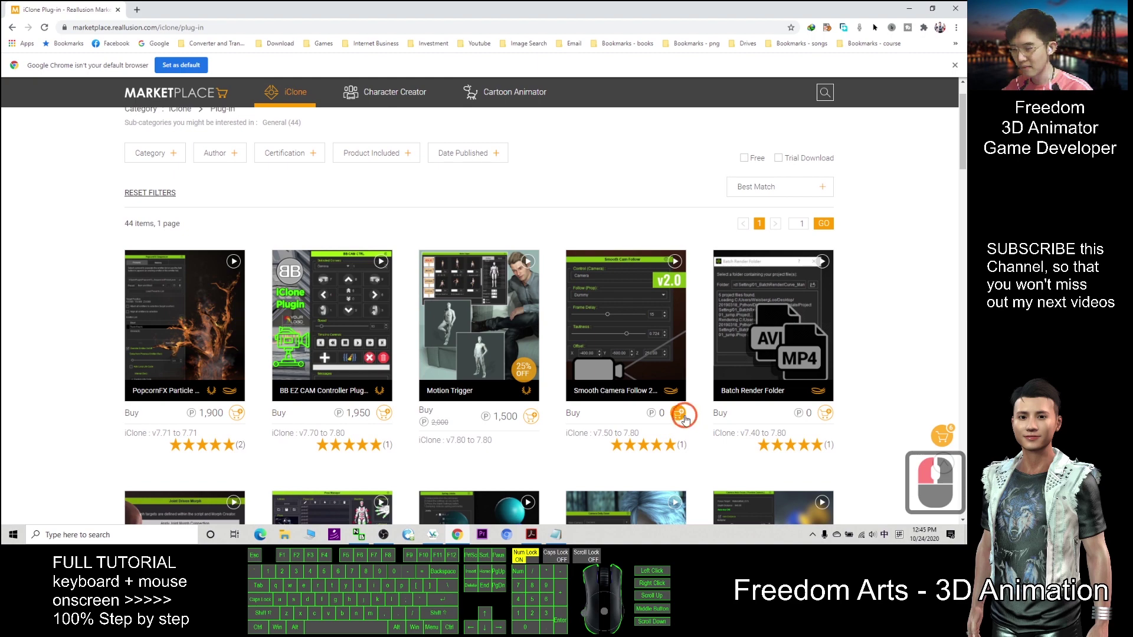
scroll(679, 419, down, 6)
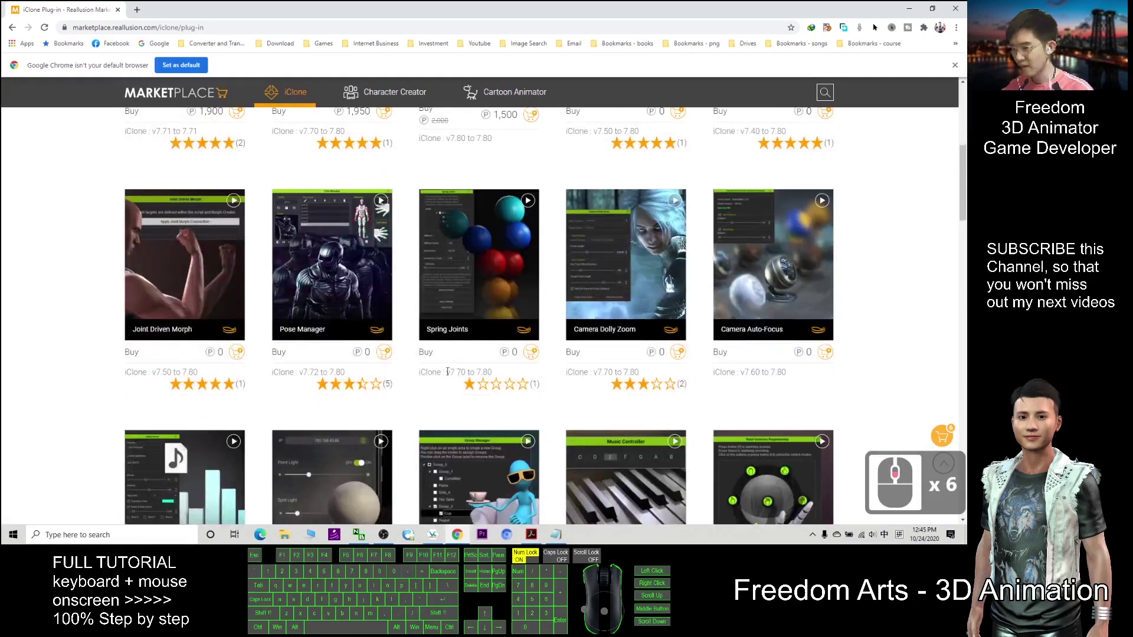
scroll(532, 357, down, 9)
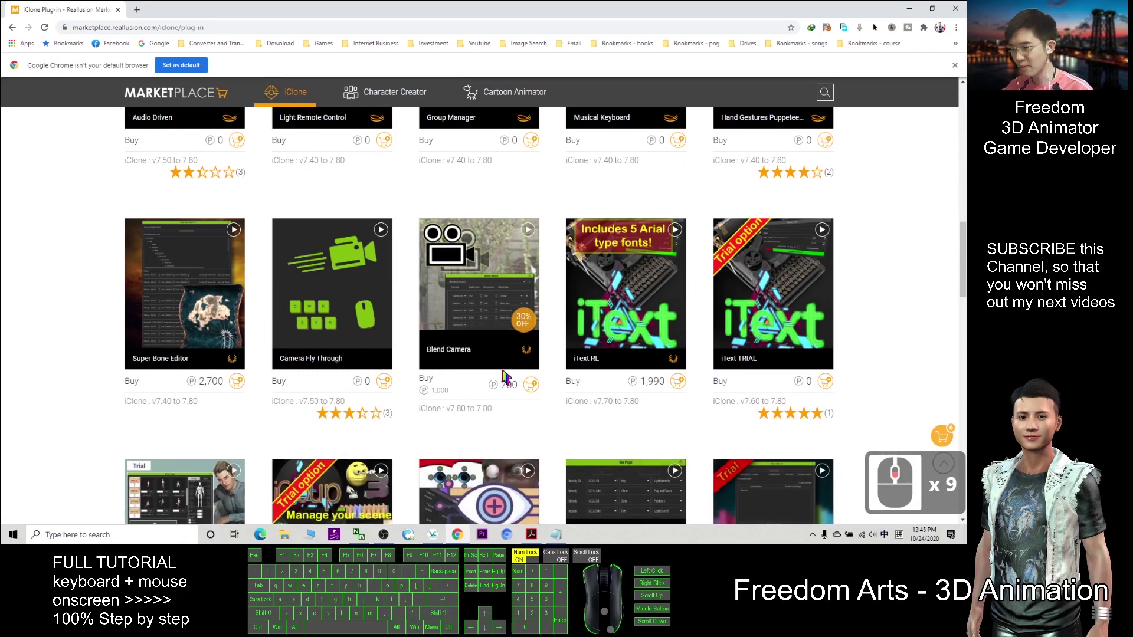
click(367, 382)
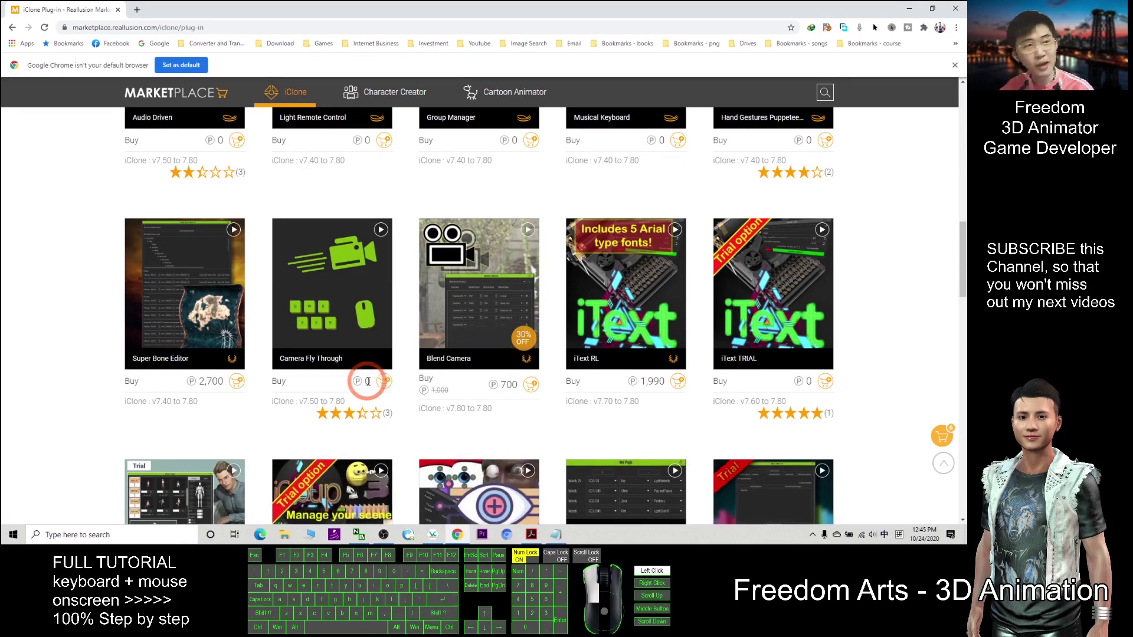
scroll(329, 394, down, 7)
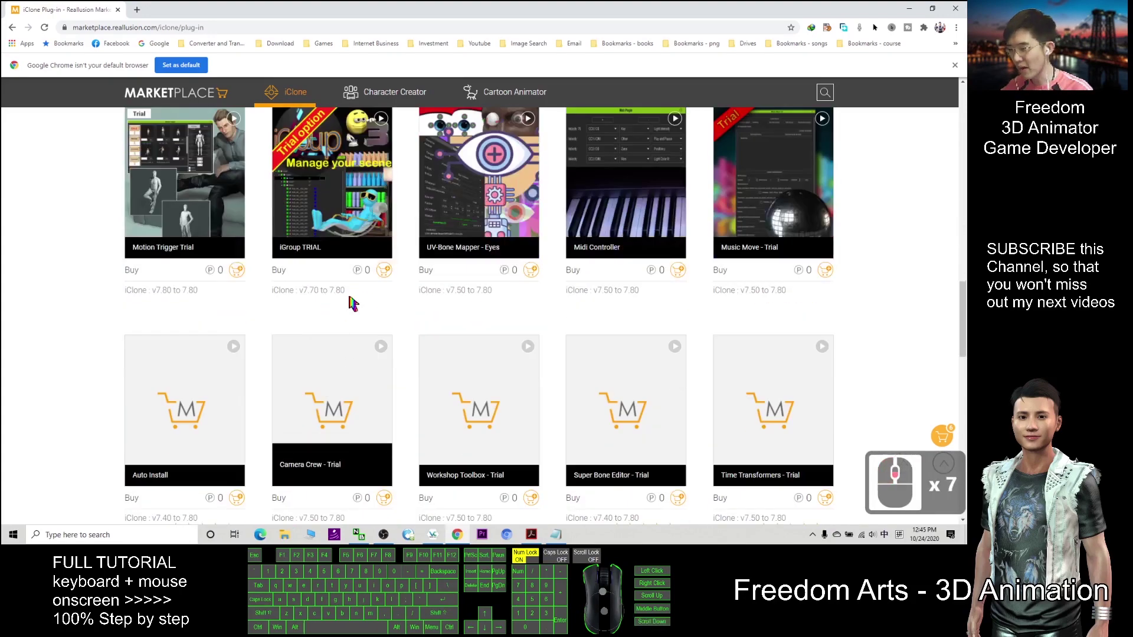
scroll(366, 295, up, 20)
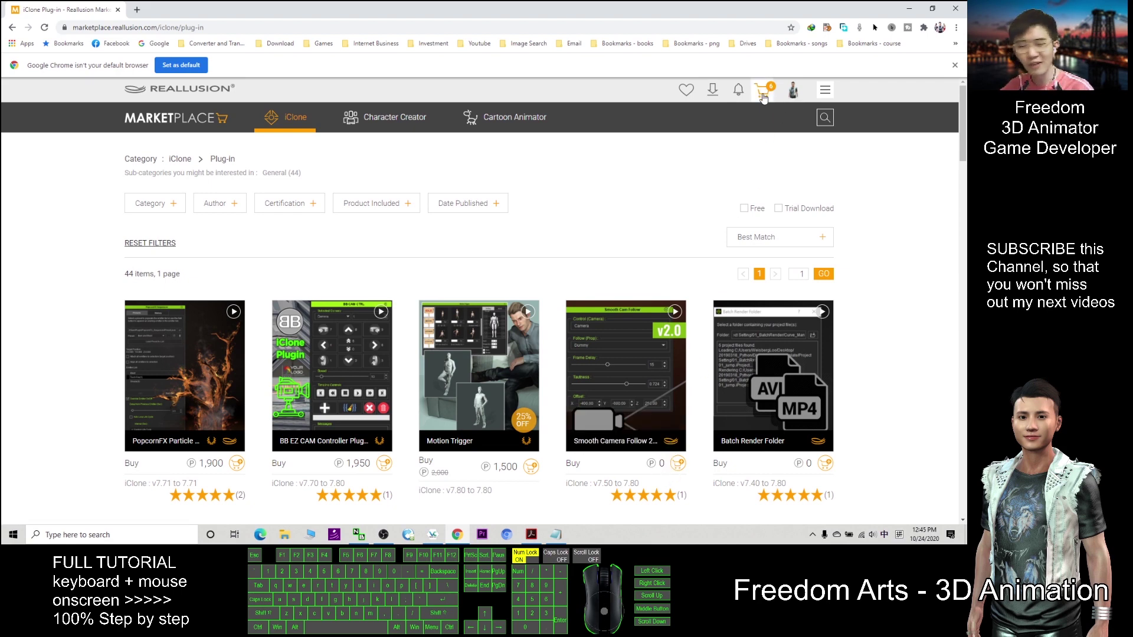
Open the account's plug-in Inventory List and look through the purchased plug-ins and their download links.
mouse_move(793, 94)
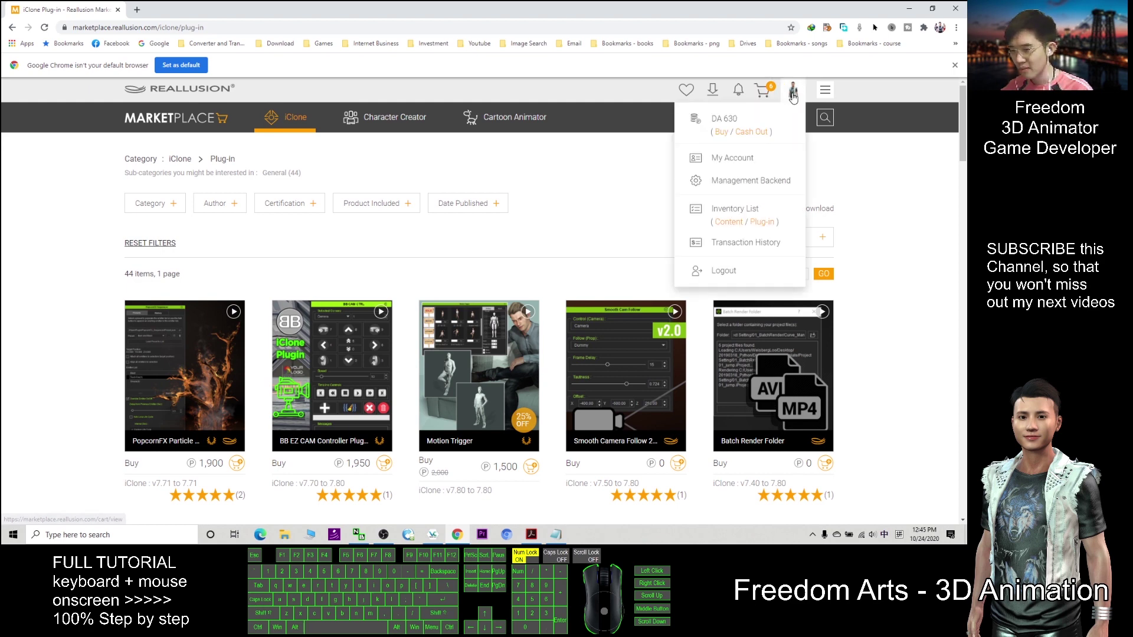
click(769, 228)
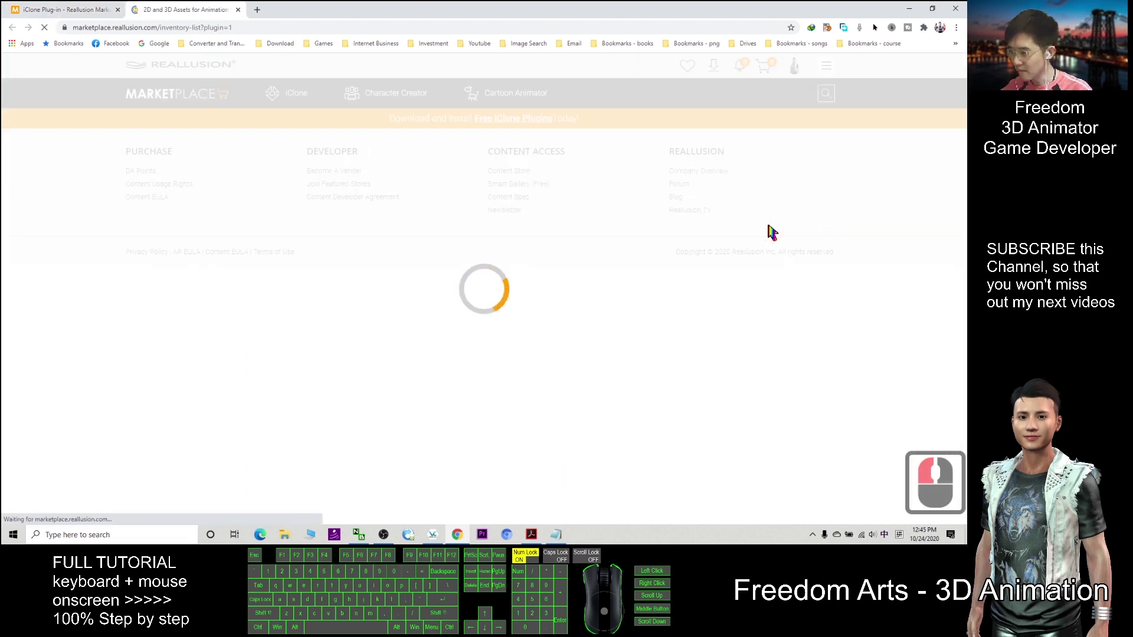
scroll(773, 232, down, 2)
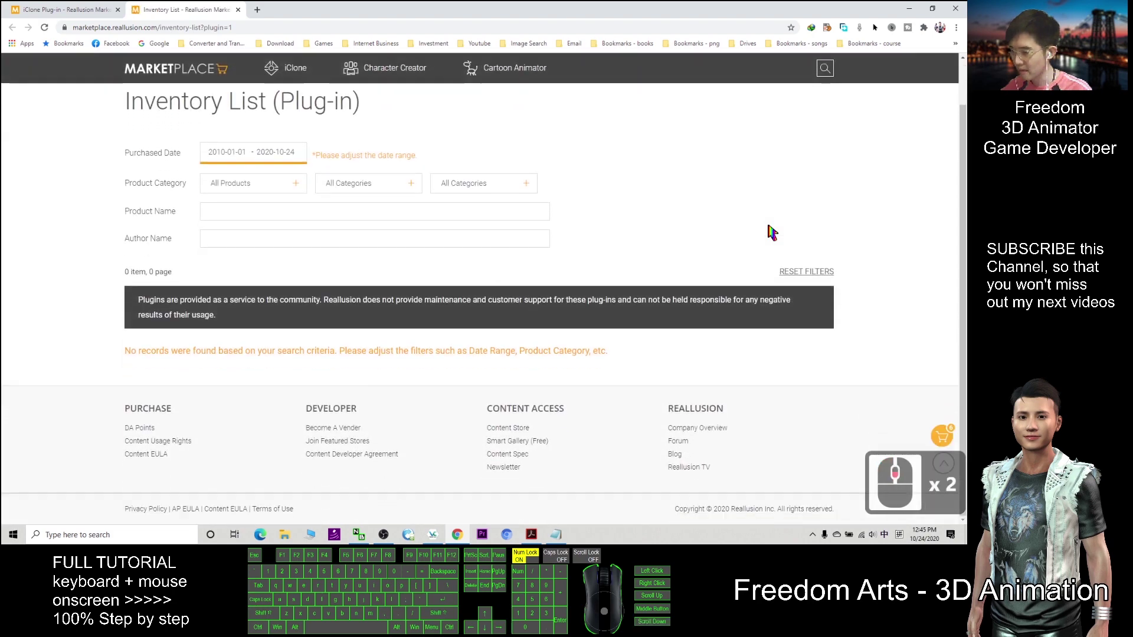
scroll(773, 232, down, 7)
scroll(232, 183, up, 6)
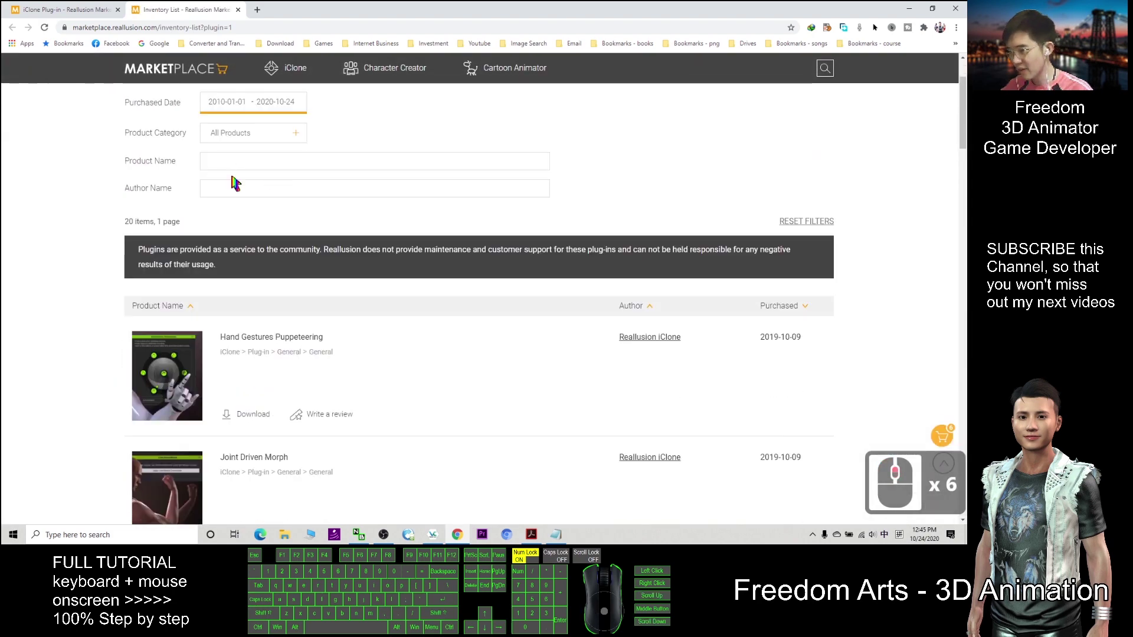
scroll(230, 366, down, 4)
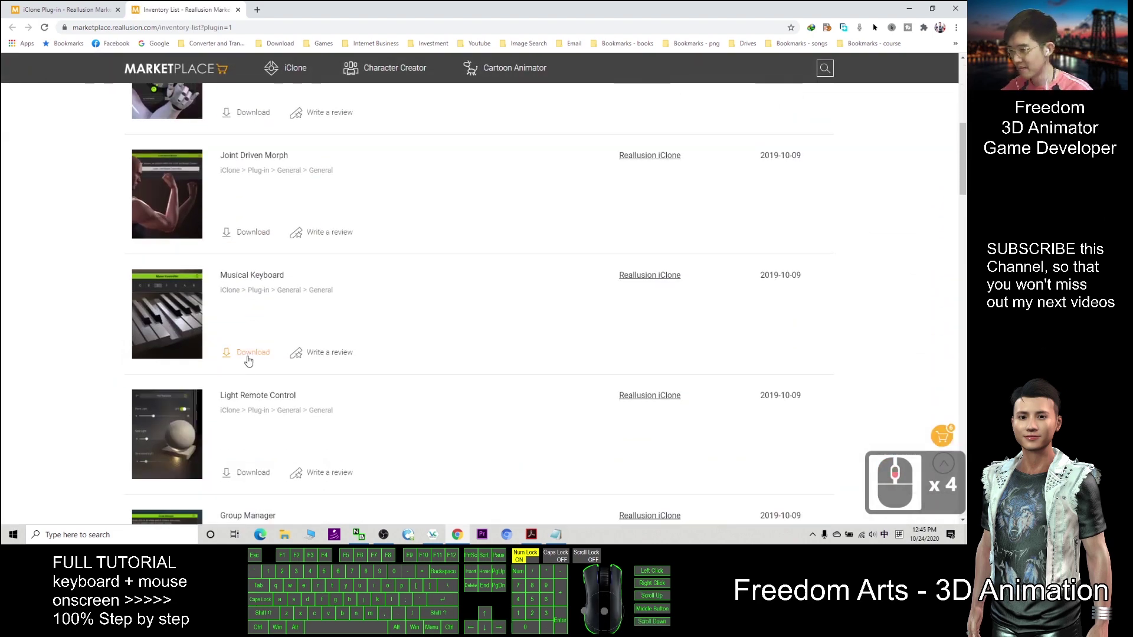
scroll(230, 205, up, 7)
scroll(245, 368, down, 2)
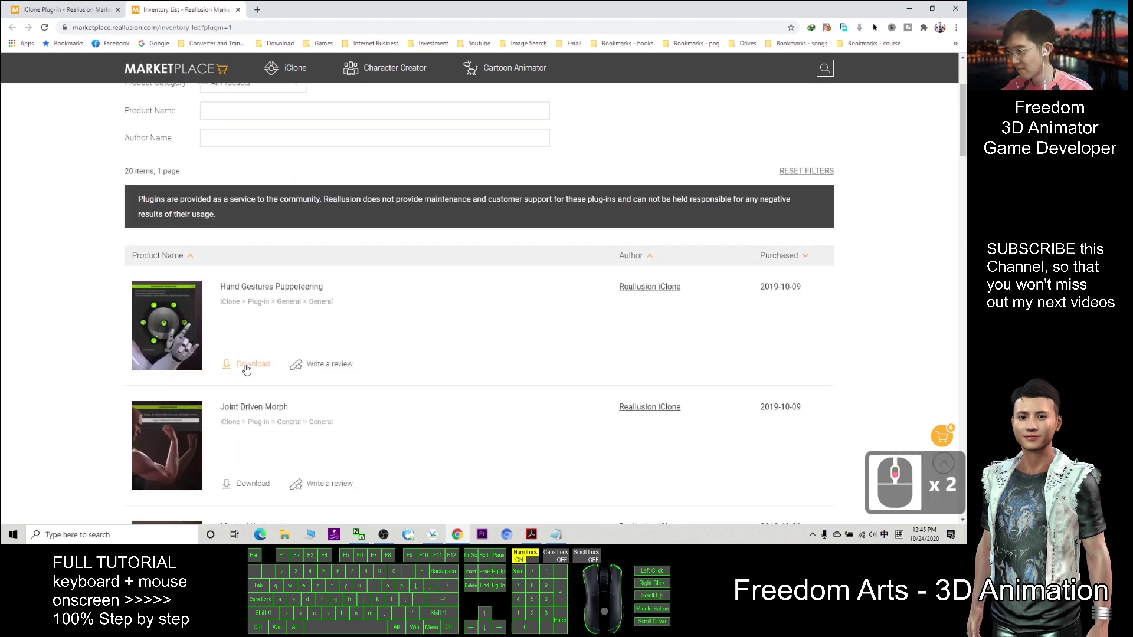
Restore the browser to a smaller window and open the iClone Plugins folder from the desktop.
drag(360, 9, 544, 28)
click(25, 25)
click(455, 179)
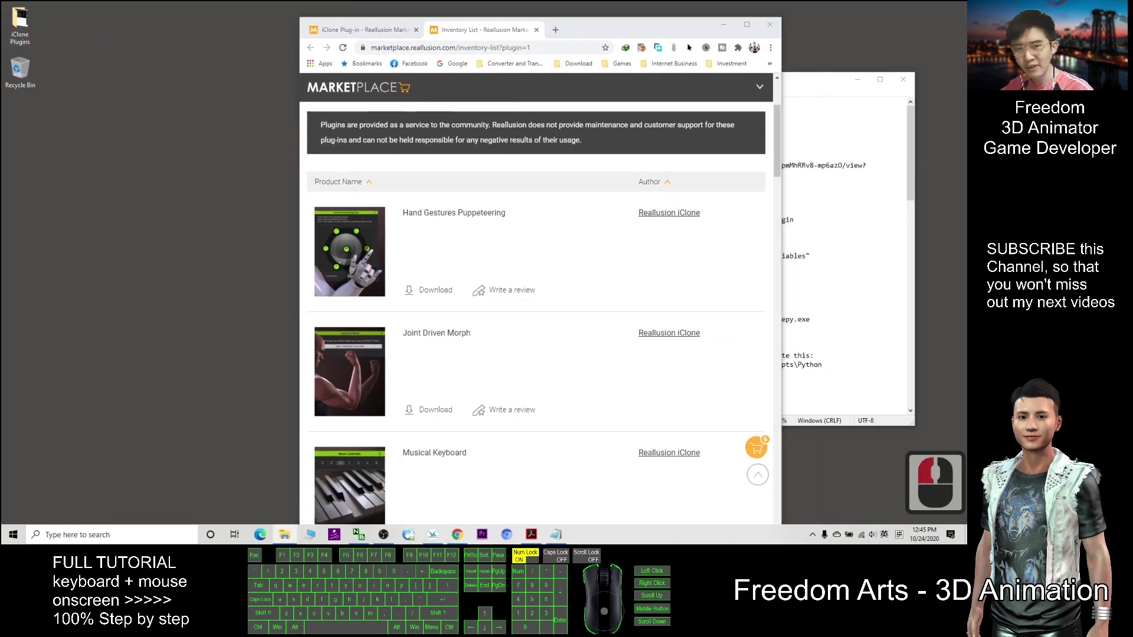
Go through the whole plug-in inventory and compare it with the contents of the iClone Plugins folder.
click(513, 292)
scroll(502, 301, down, 9)
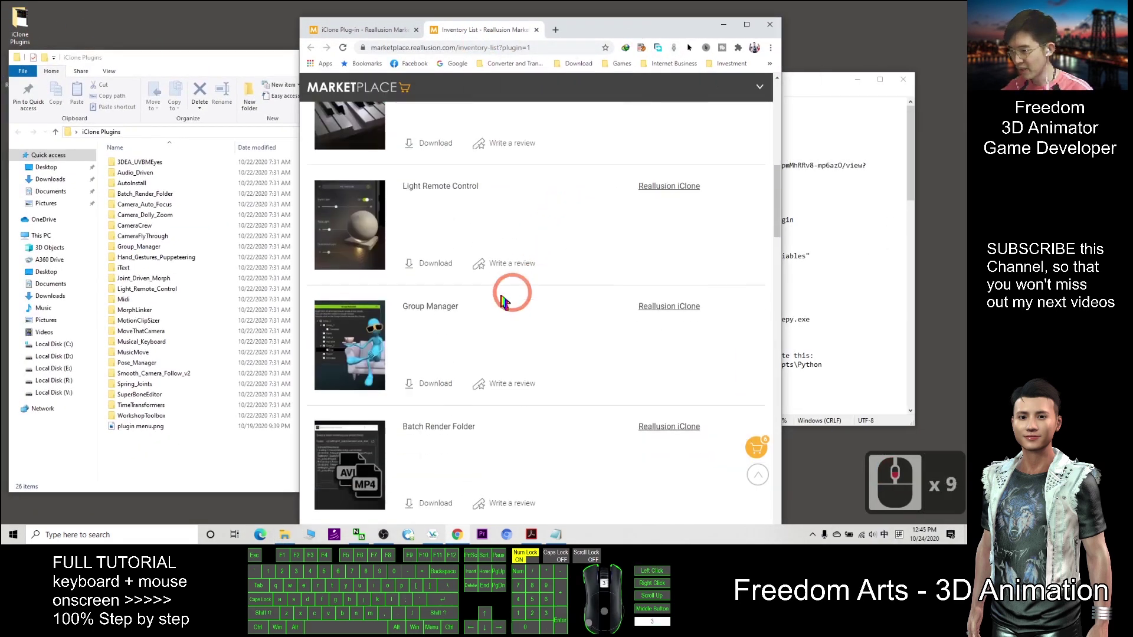
scroll(502, 301, down, 19)
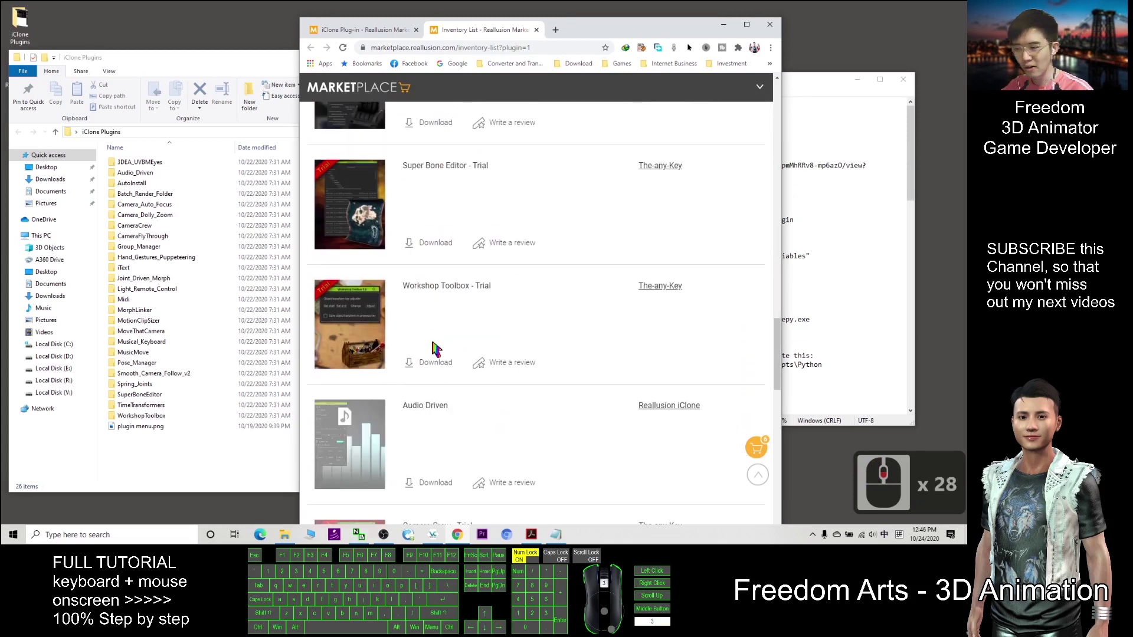
scroll(435, 349, down, 20)
drag(255, 57, 479, 67)
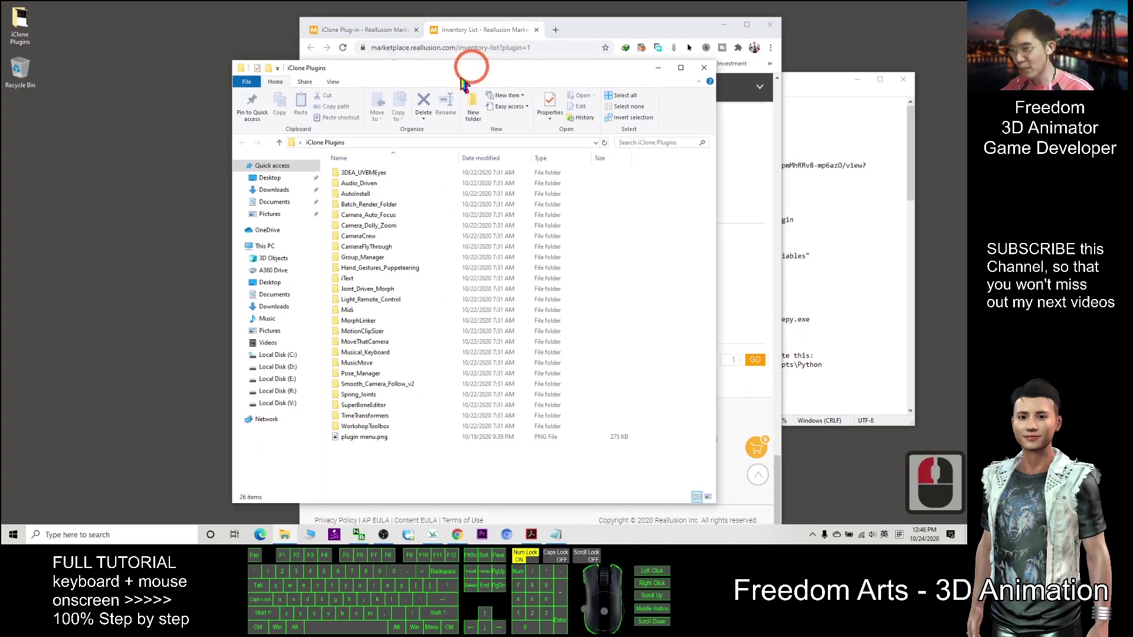
Bring notes.txt forward and highlight the Google Drive link for the free plug-ins under "1ST STEP".
drag(855, 82, 867, 80)
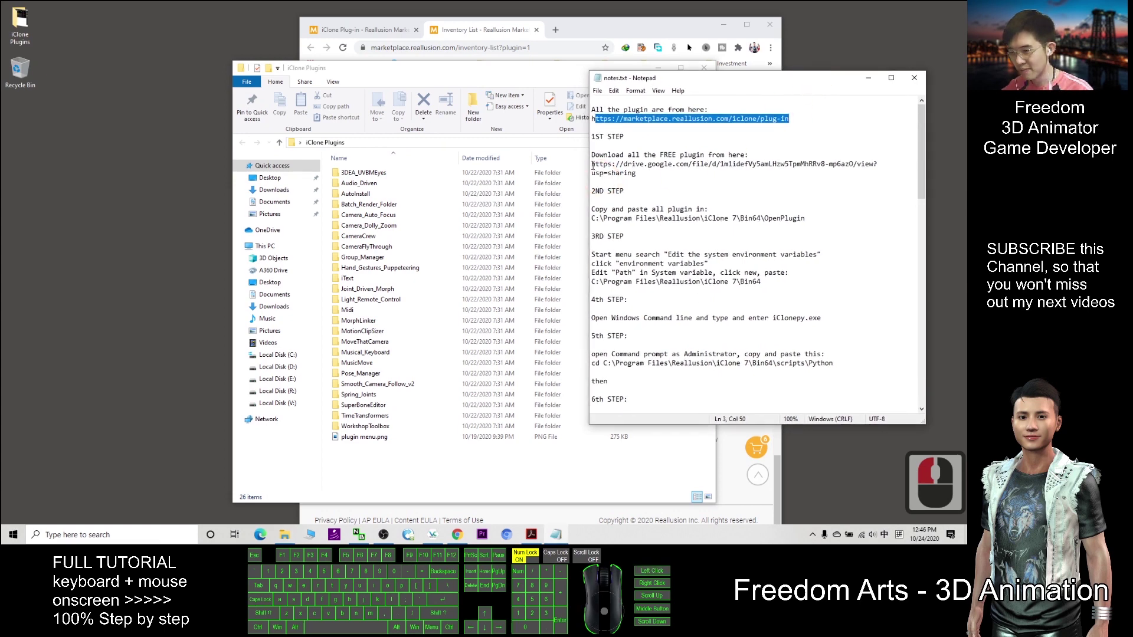
drag(593, 166, 645, 172)
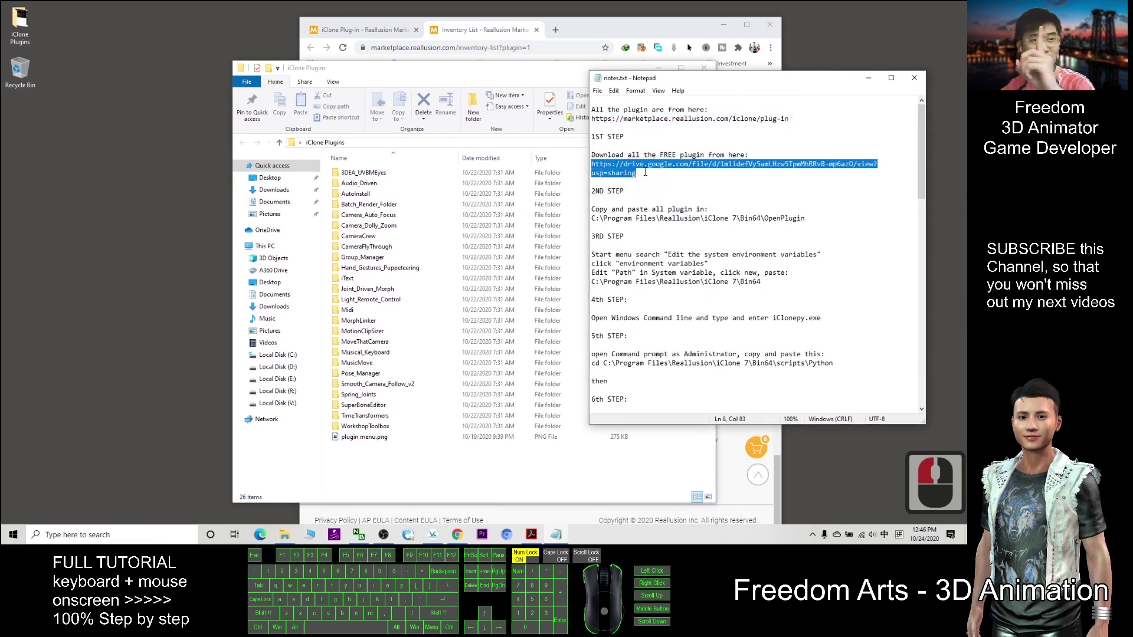
click(630, 175)
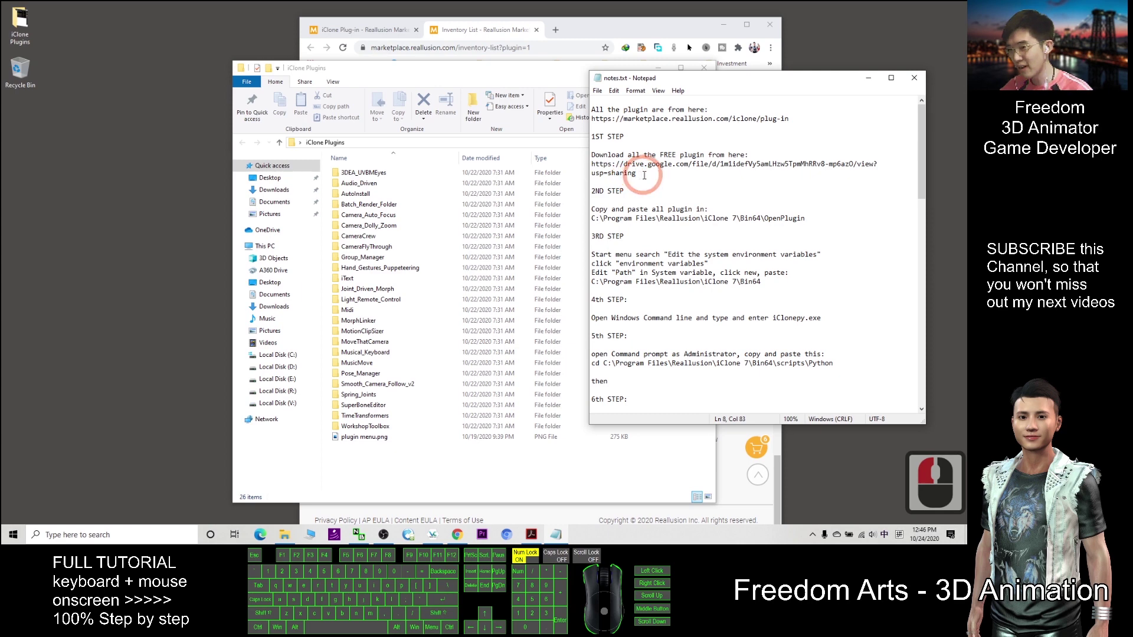
double_click(618, 165)
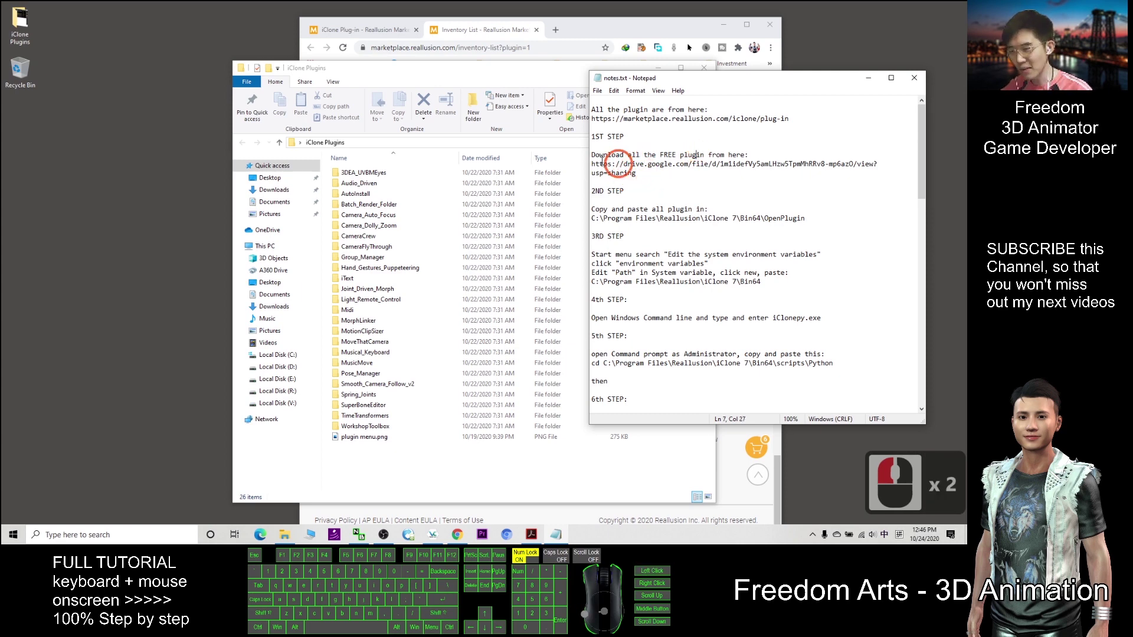
Close the iClone Plugins folder, select the Google Drive link in notes.txt, and reopen the folder from the desktop.
drag(576, 69, 429, 69)
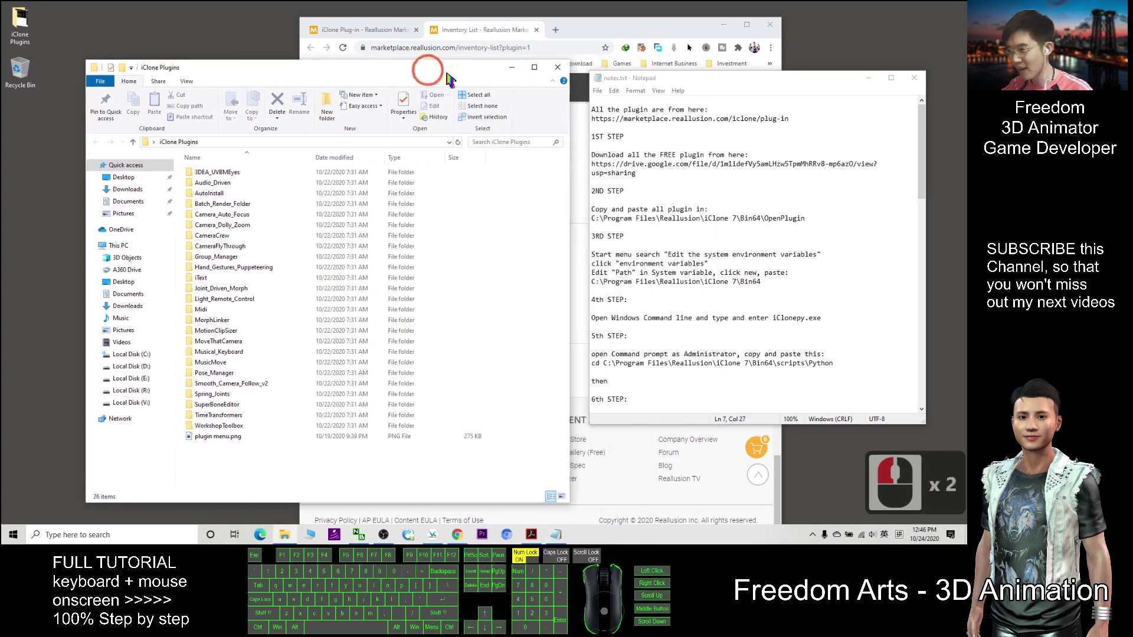
click(556, 68)
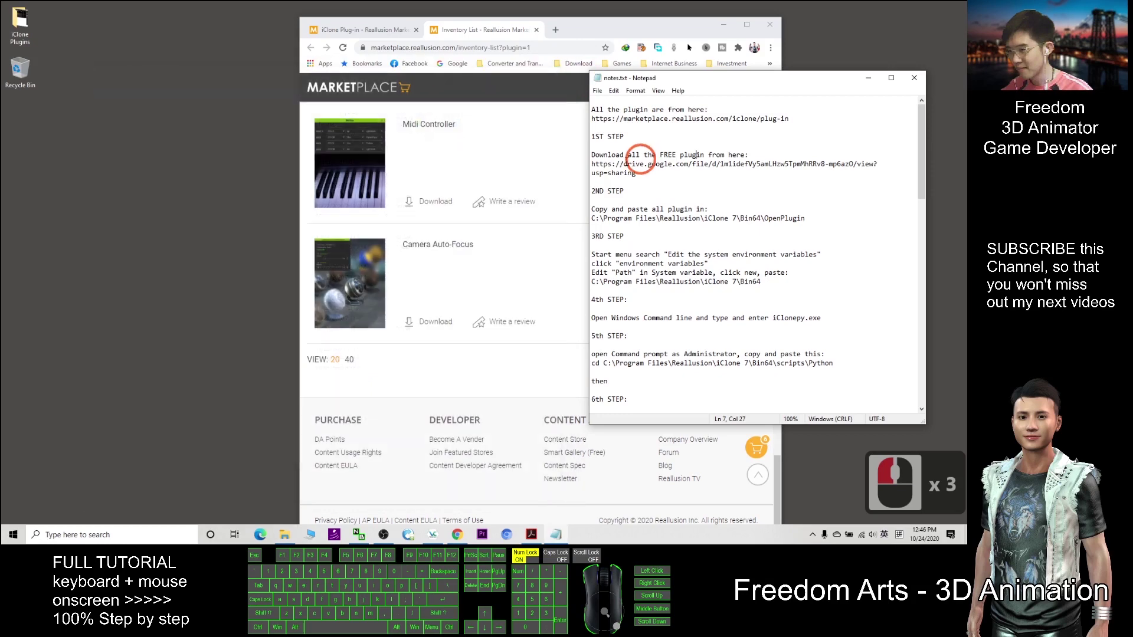
triple_click(611, 165)
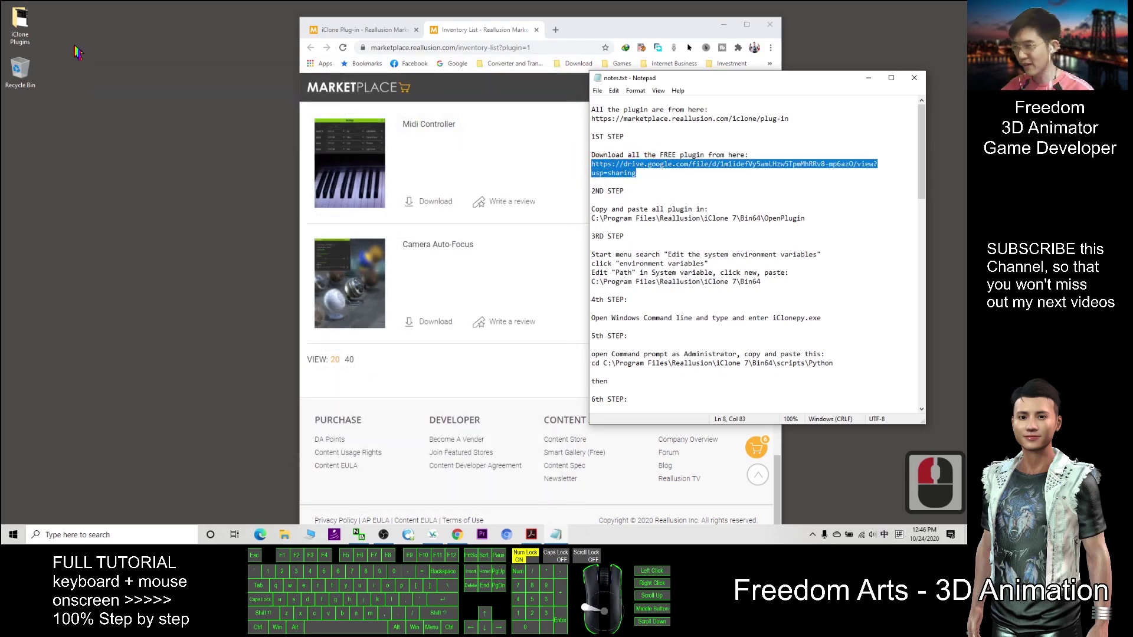
click(21, 41)
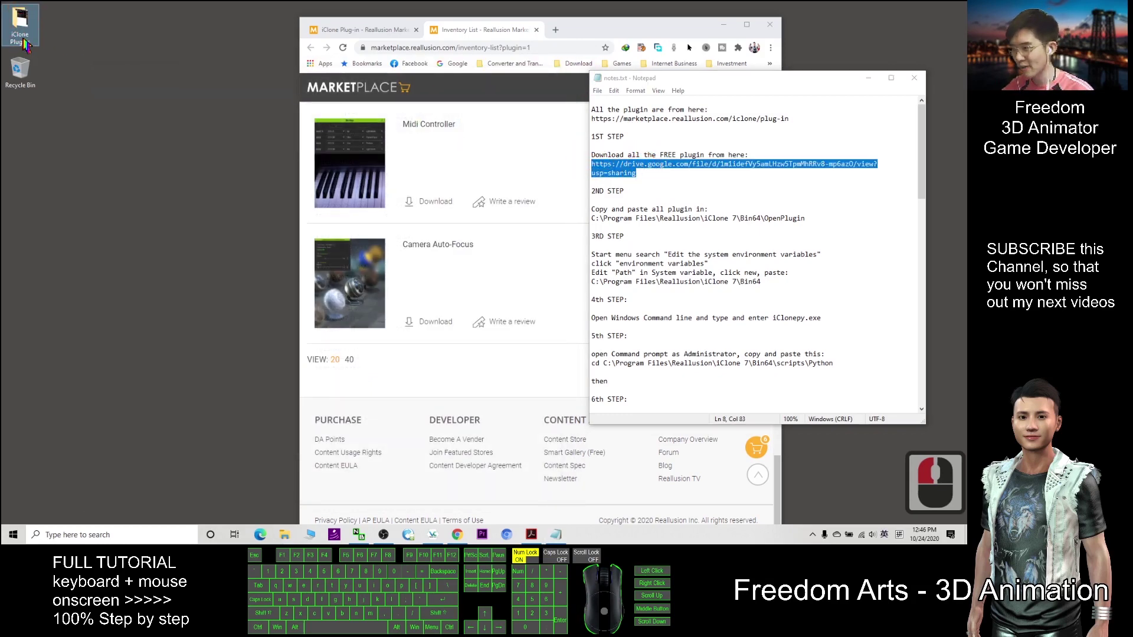
double_click(24, 43)
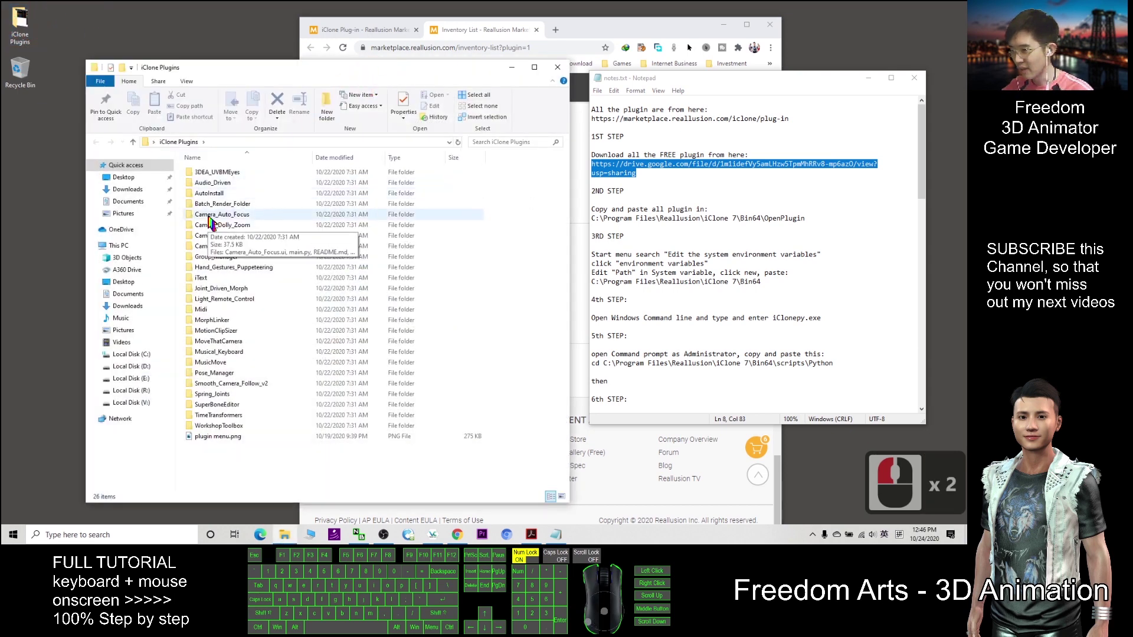
Look inside the Camera_Auto_Focus, Group_Manager and Midi plug-in folders, returning to the iClone Plugins folder after each one.
double_click(210, 217)
click(95, 142)
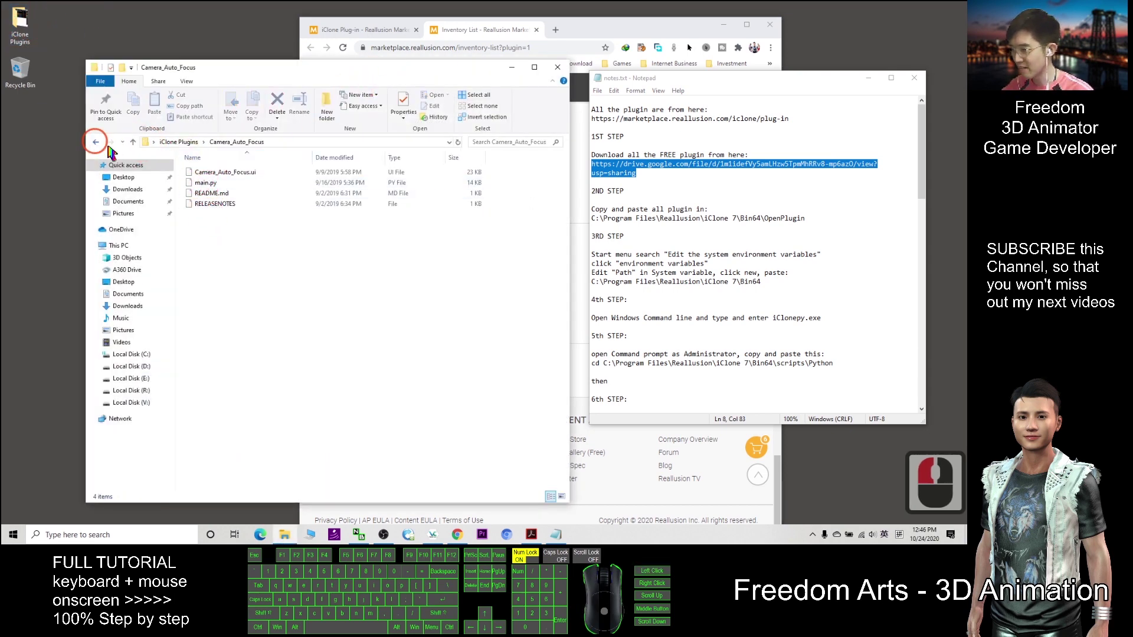
double_click(172, 228)
click(187, 228)
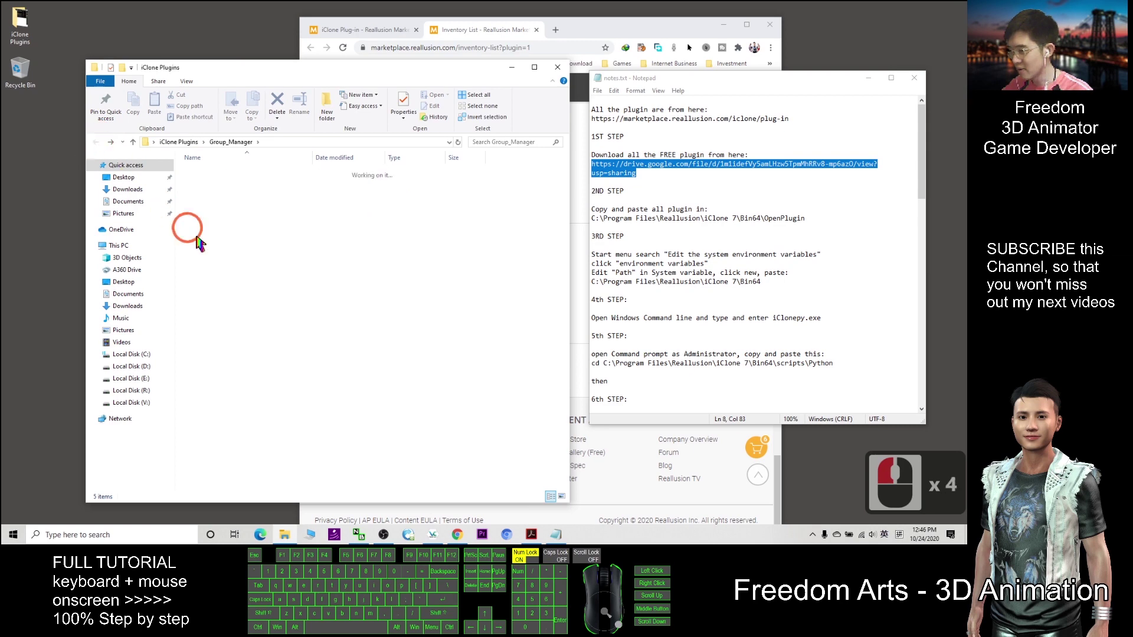
key(alt+Left)
double_click(205, 309)
click(106, 140)
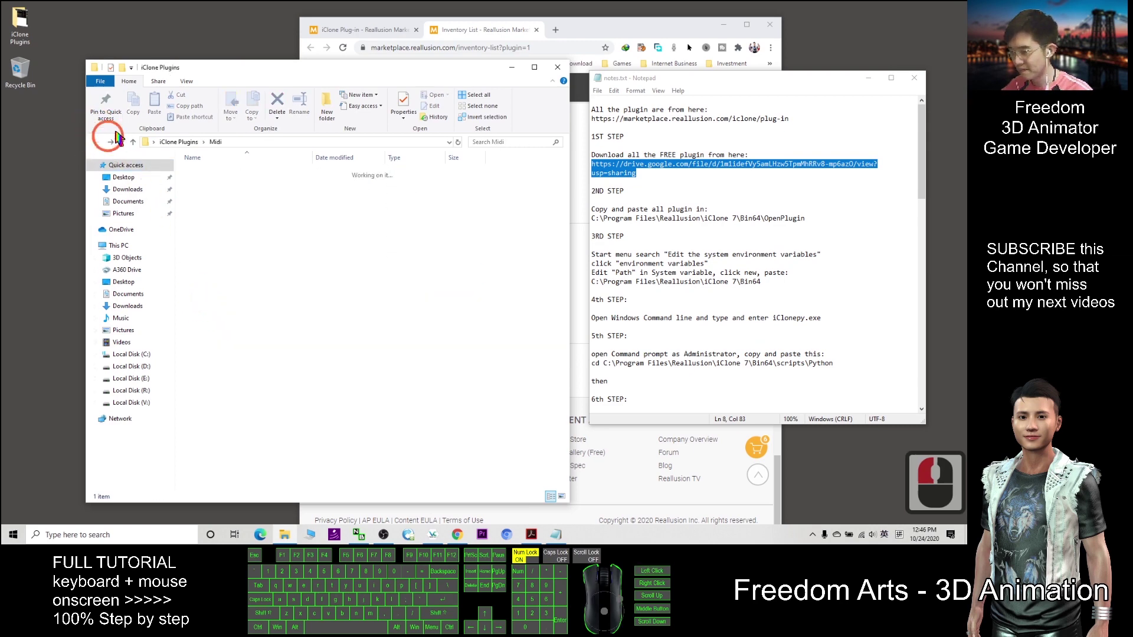
Move the iClone Plugins folder window away from notes.txt and close the browser.
drag(340, 69, 307, 59)
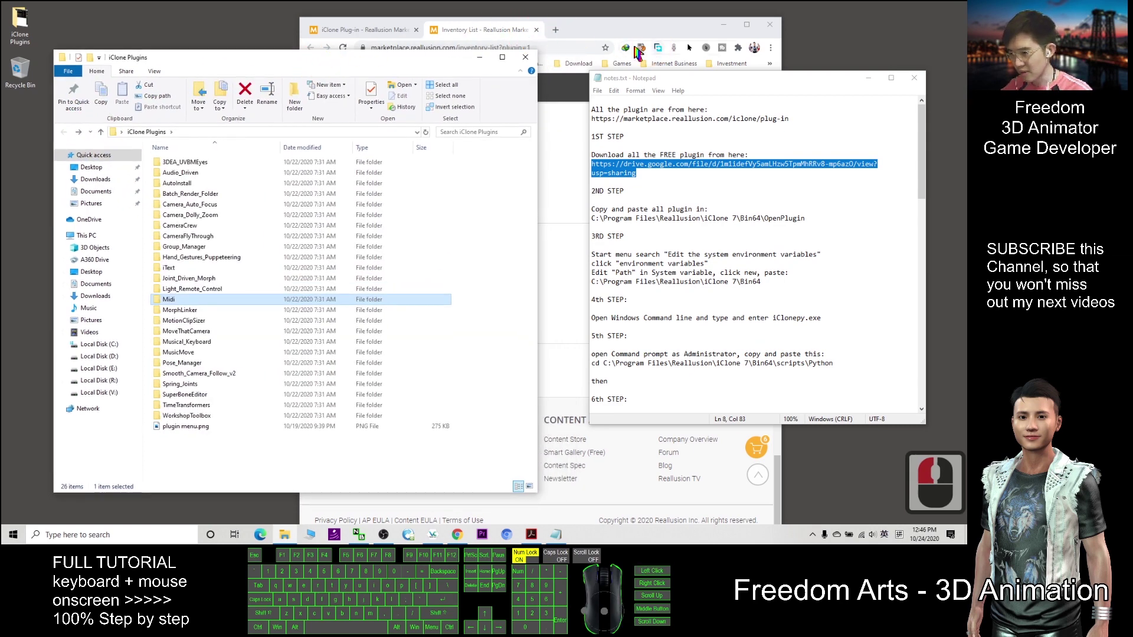
click(637, 54)
click(766, 24)
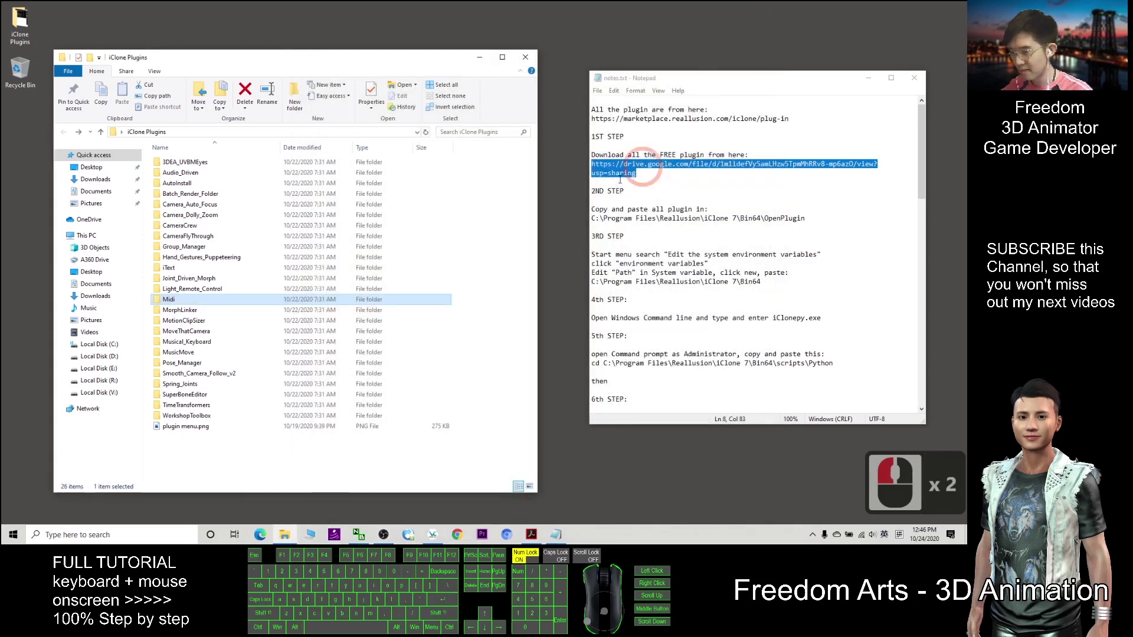
Copy the path C:\Program Files\Reallusion\iClone 7\Bin64\OpenPlugin from "2ND STEP" in notes.txt.
drag(593, 219, 804, 218)
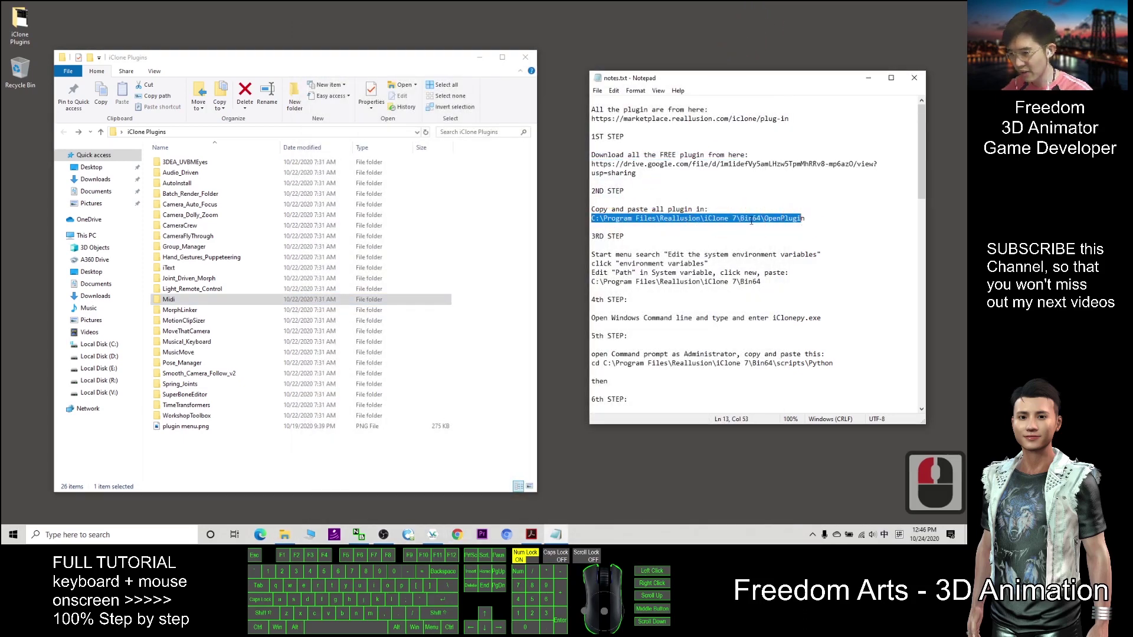
click(613, 211)
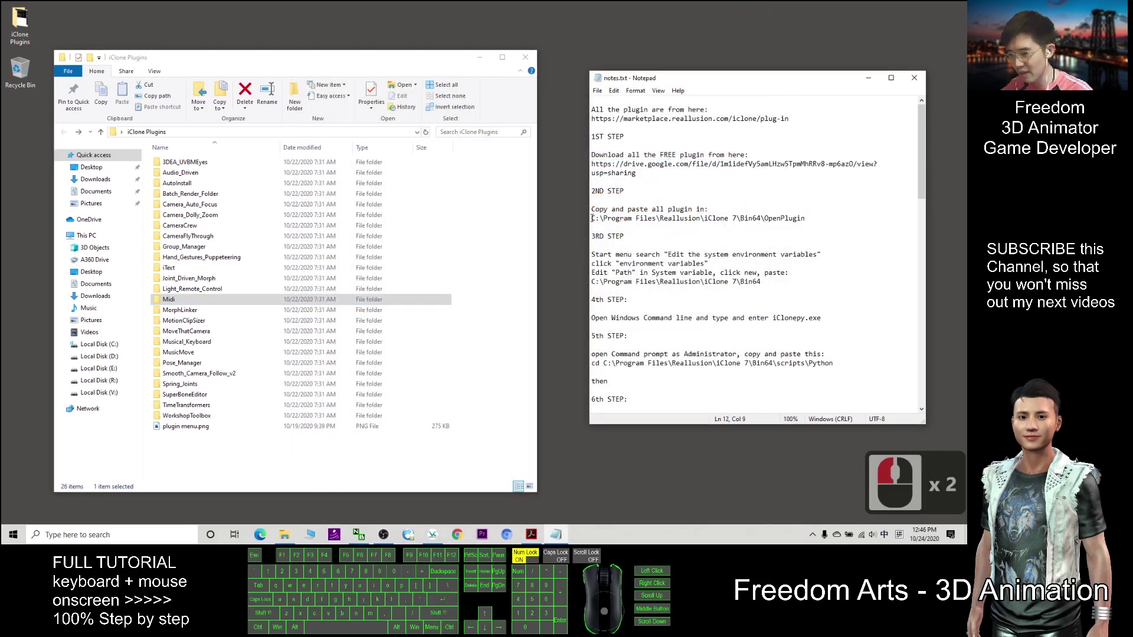
drag(592, 218, 805, 219)
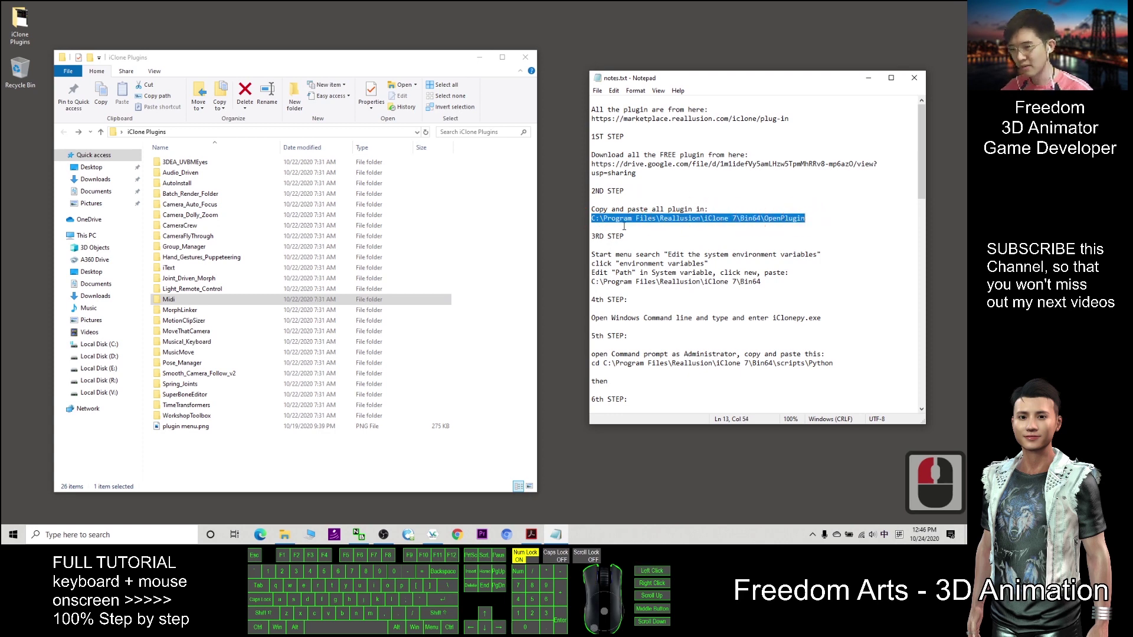
click(777, 220)
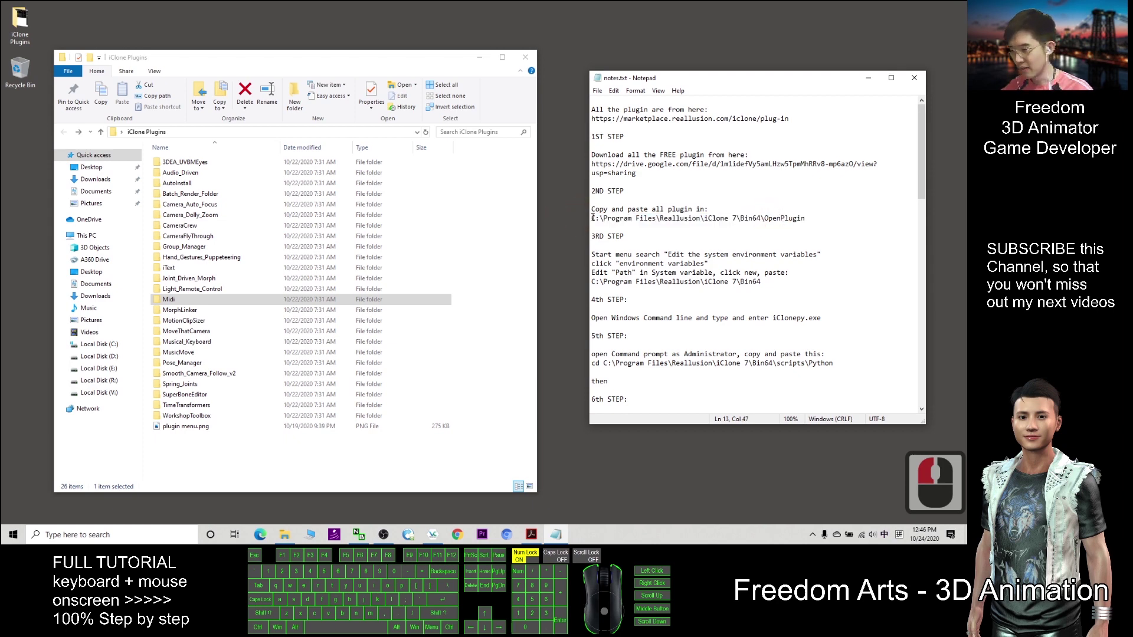
drag(593, 221, 813, 222)
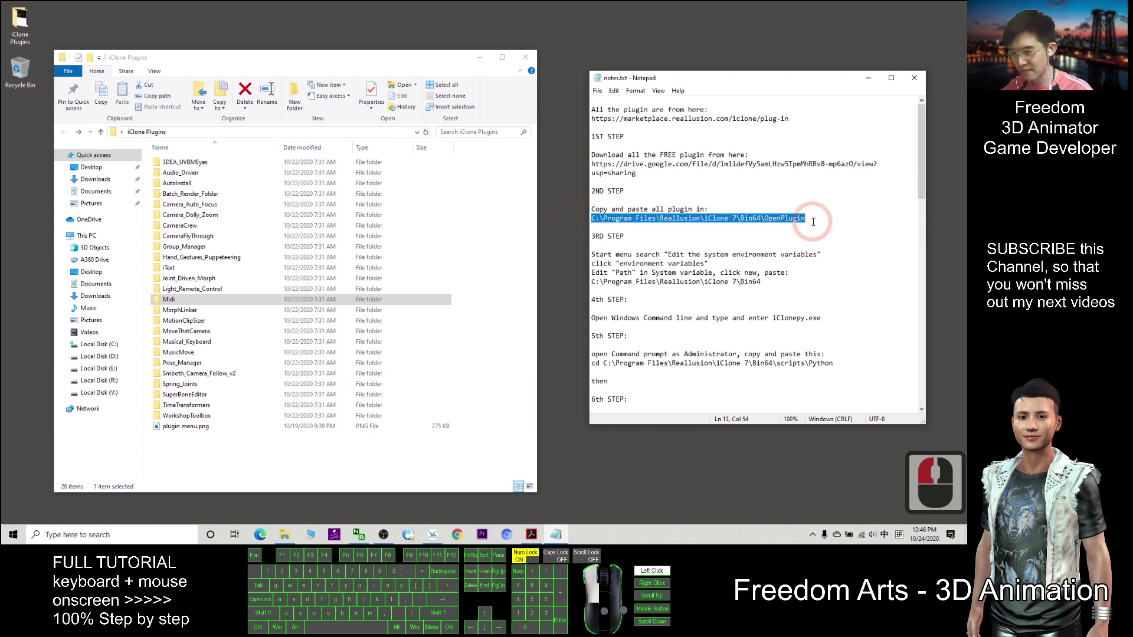
key(ctrl+c)
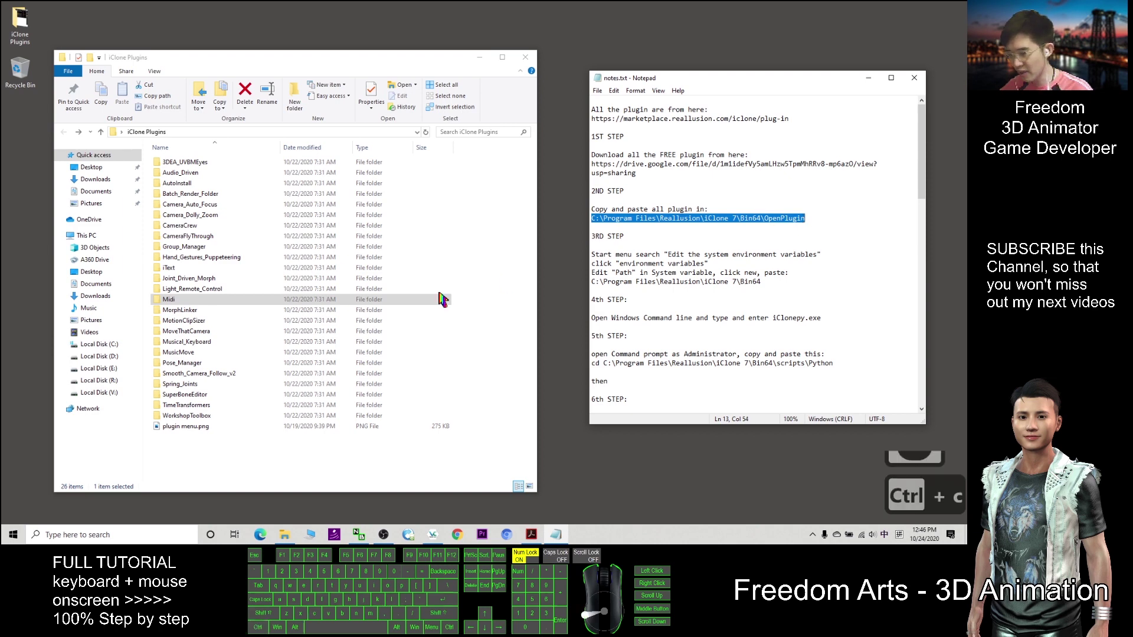
Open a second File Explorer window and go to the copied path C:\Program Files\Reallusion\iClone 7\Bin64\OpenPlugin.
right_click(285, 538)
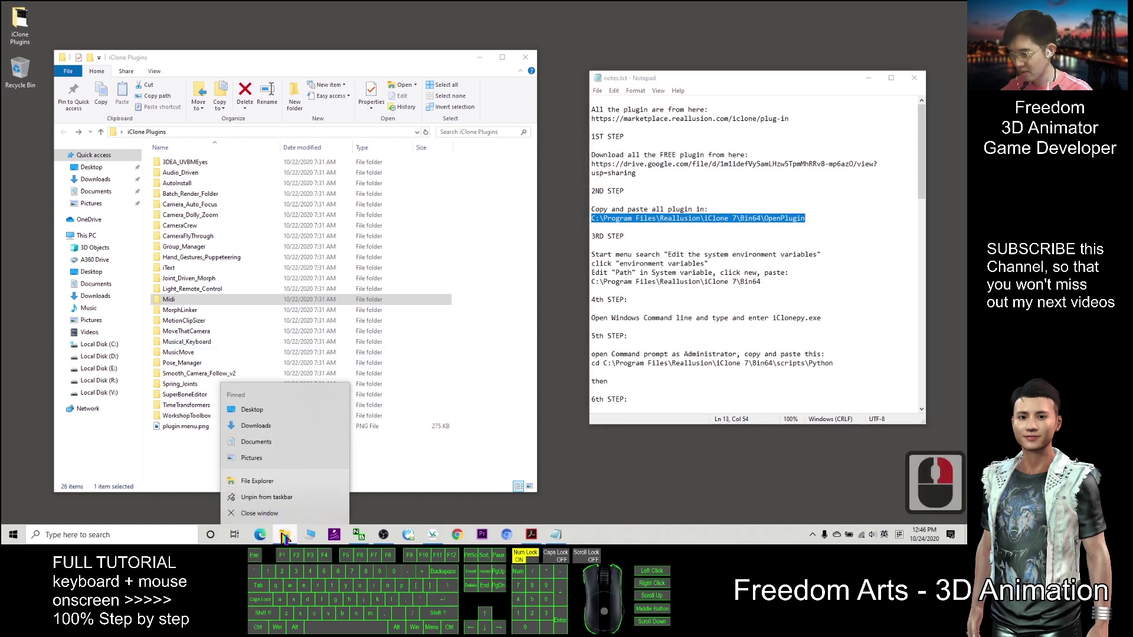
click(250, 481)
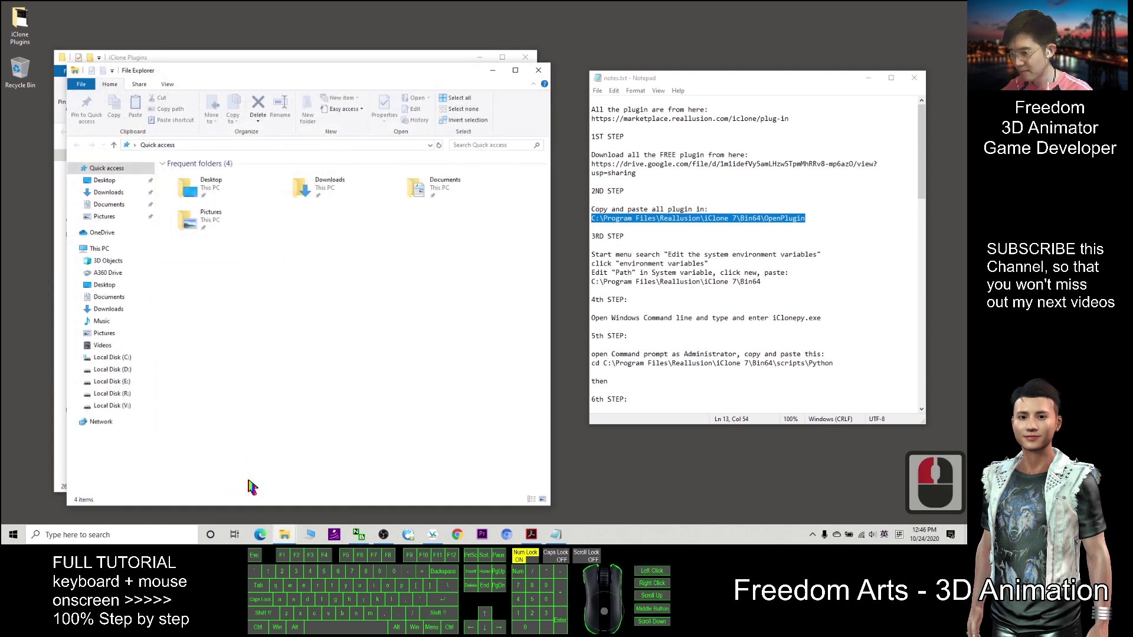
drag(291, 72, 422, 60)
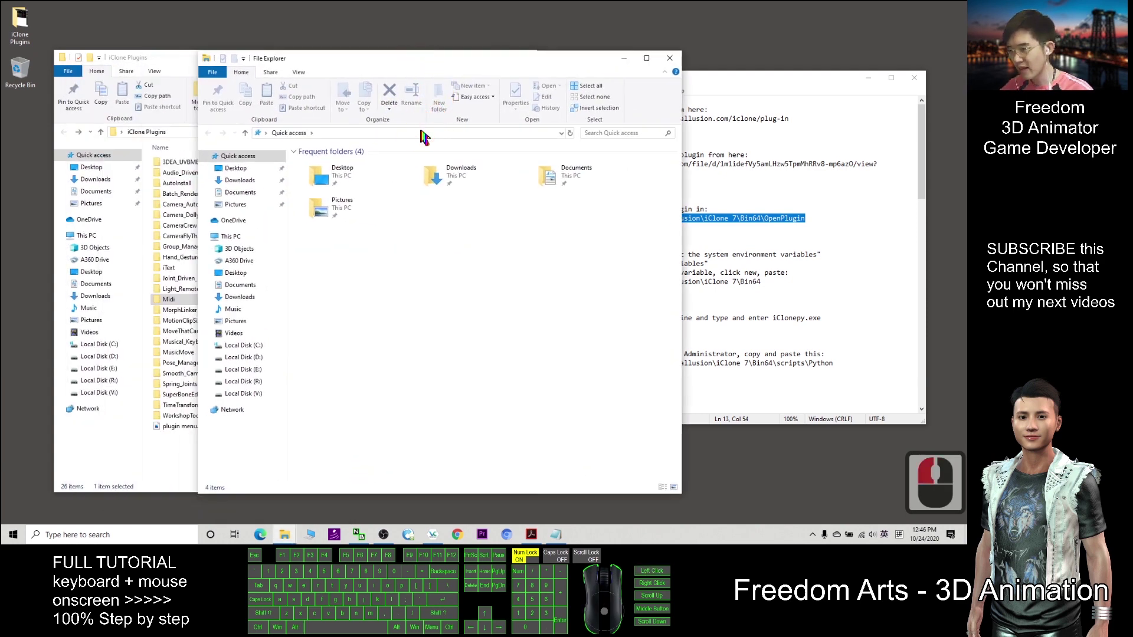
click(422, 131)
key(ctrl+v)
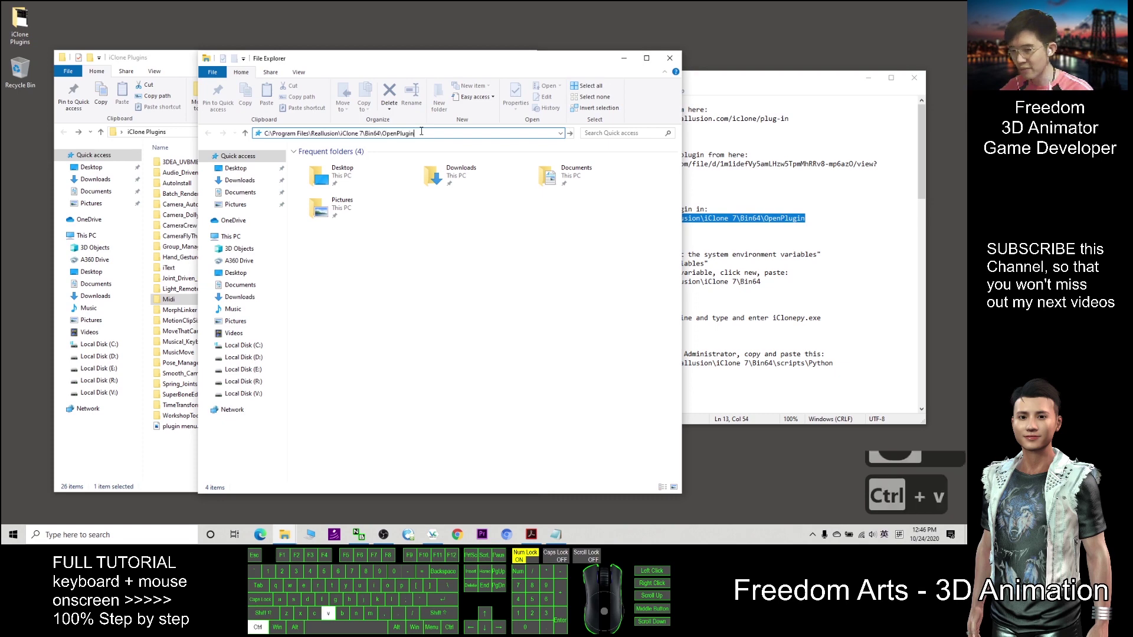
key(Return)
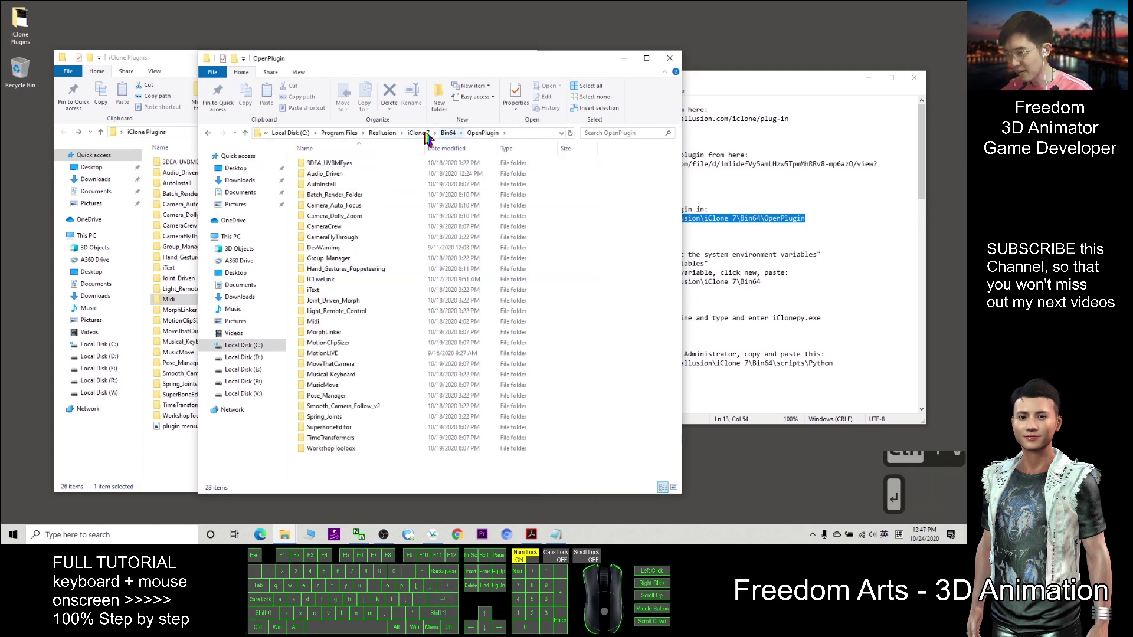
Select all plug-in folders in iClone Plugins except plugin menu.png, and compare them with the contents of the OpenPlugin folder.
drag(529, 474, 236, 121)
click(791, 94)
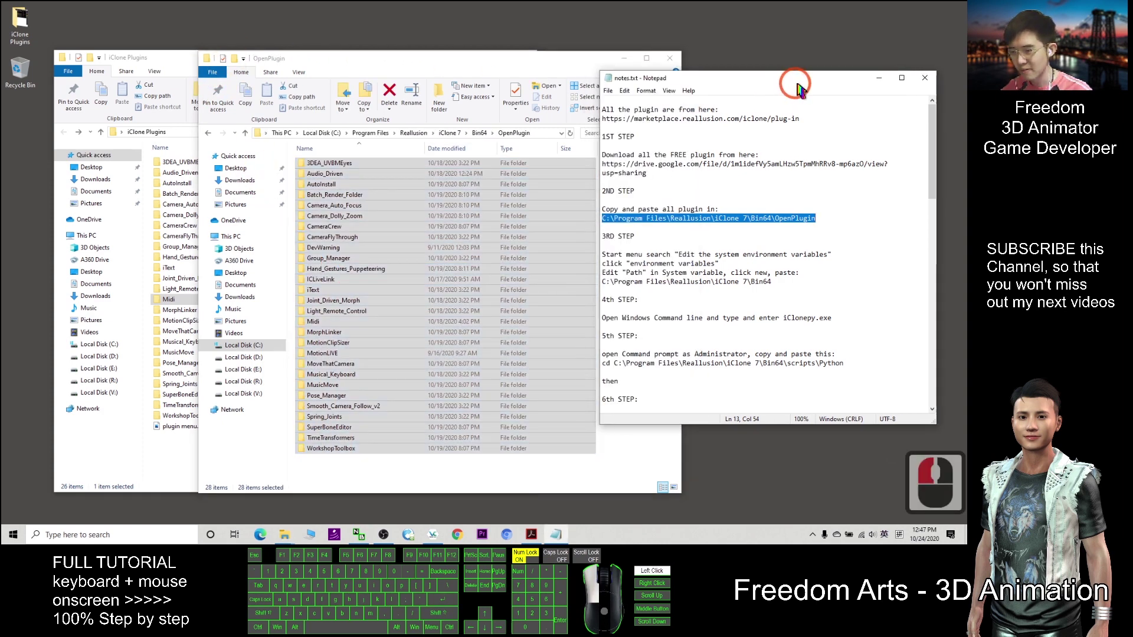
click(182, 70)
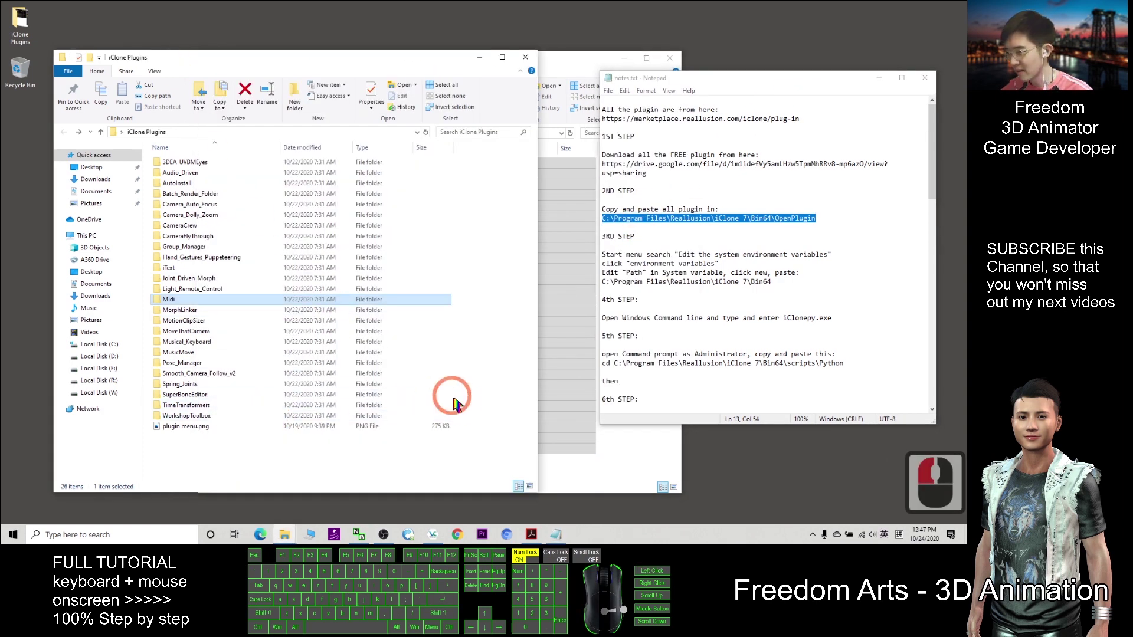
drag(472, 424, 195, 136)
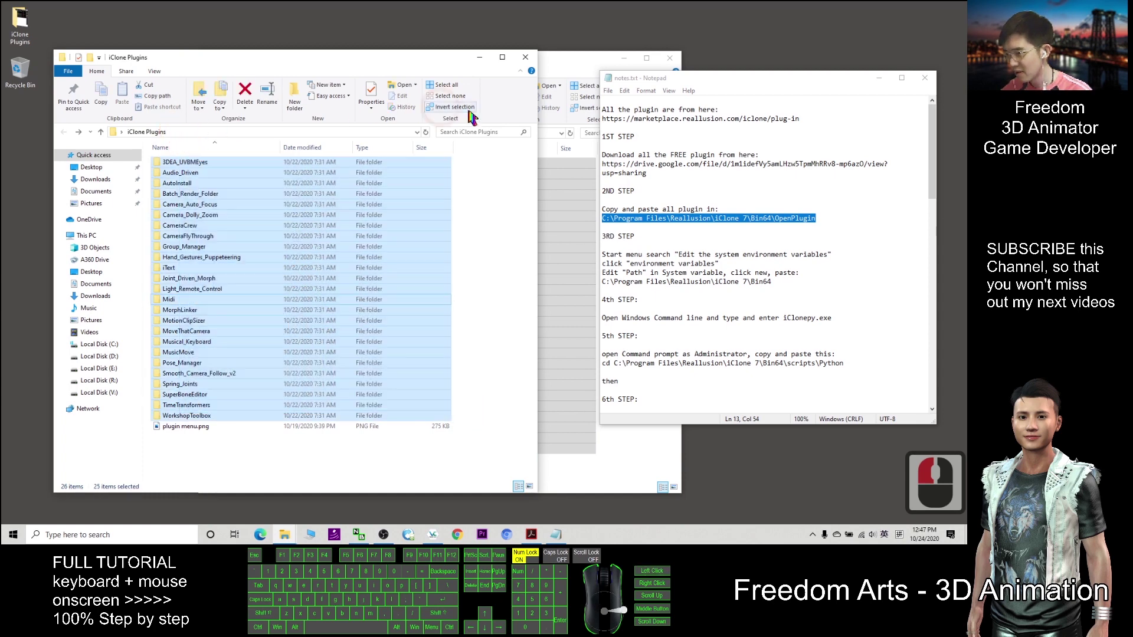
click(576, 65)
click(602, 295)
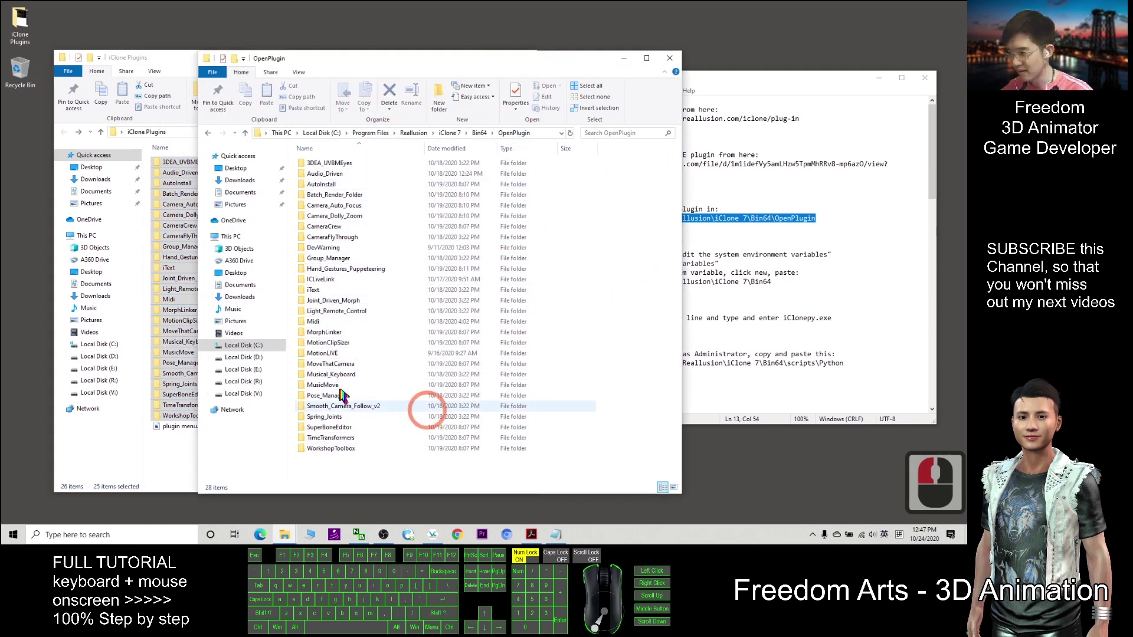
Bring notes.txt forward at "3RD STEP" and close the OpenPlugin and iClone Plugins folder windows.
click(813, 224)
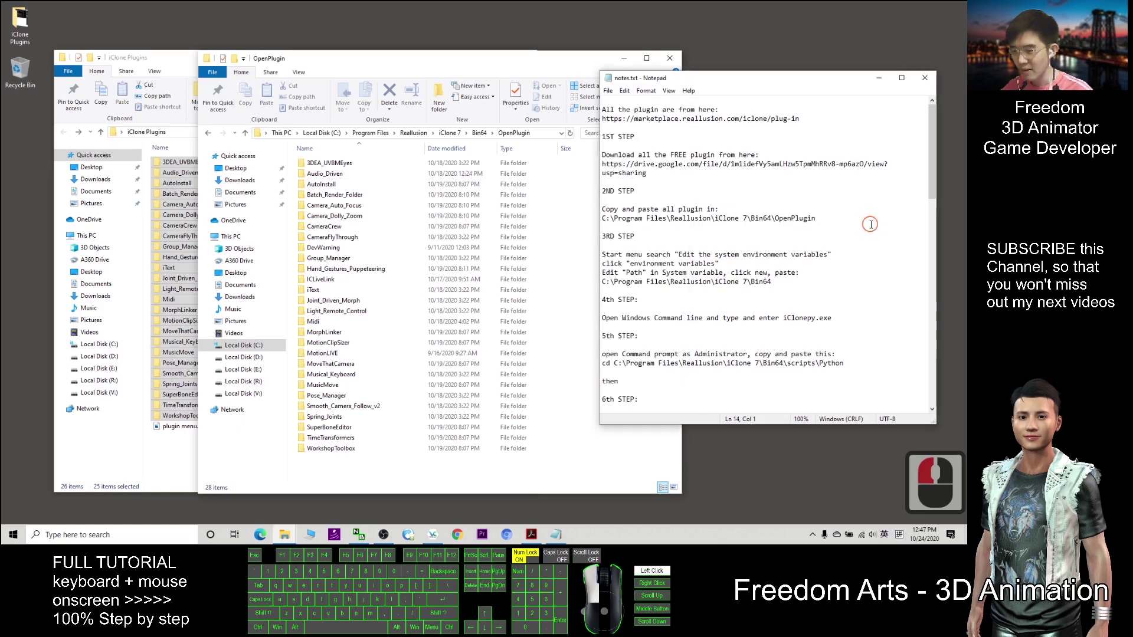
click(631, 244)
drag(619, 253, 751, 256)
click(808, 254)
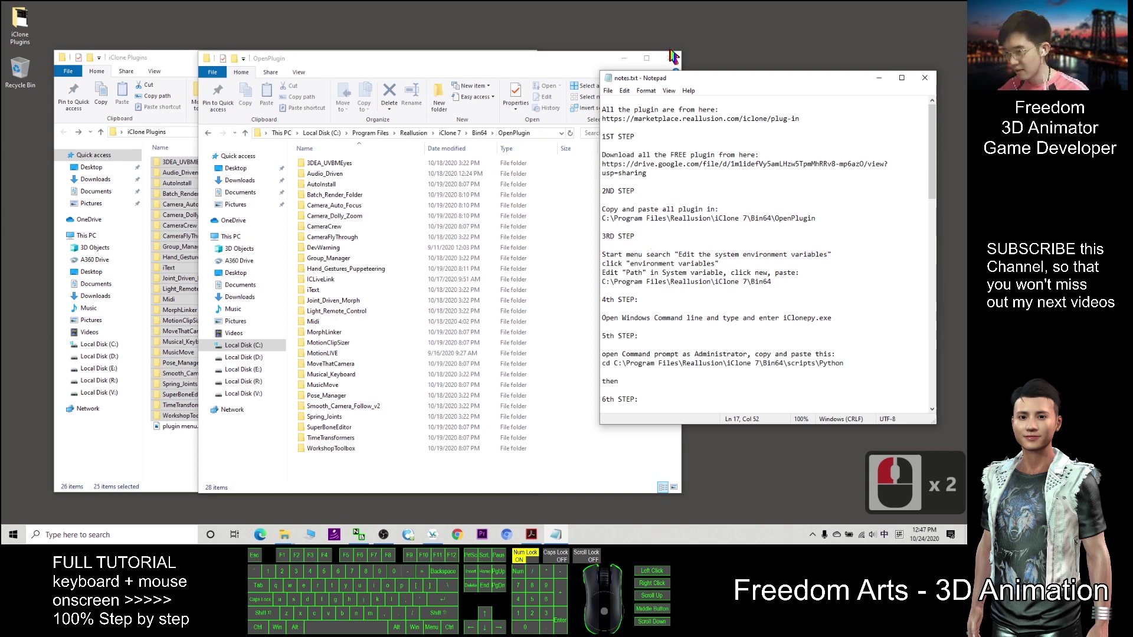
click(672, 57)
click(538, 57)
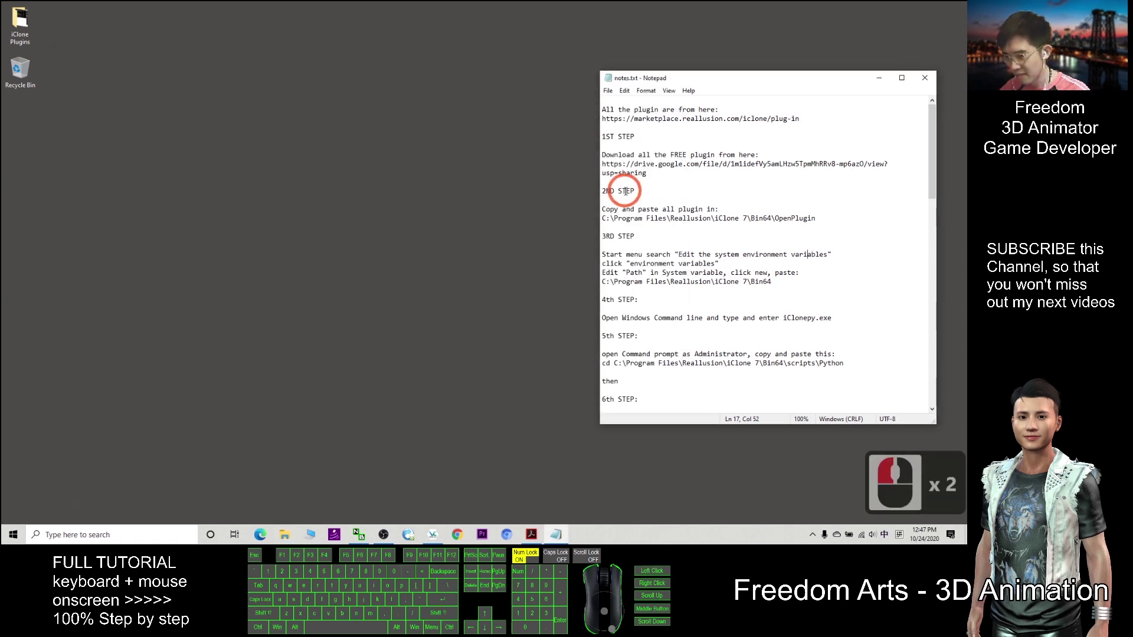
Read the "3RD STEP" instructions in notes.txt and highlight the search phrase "Edit the system environment variables".
drag(602, 236, 636, 236)
double_click(609, 253)
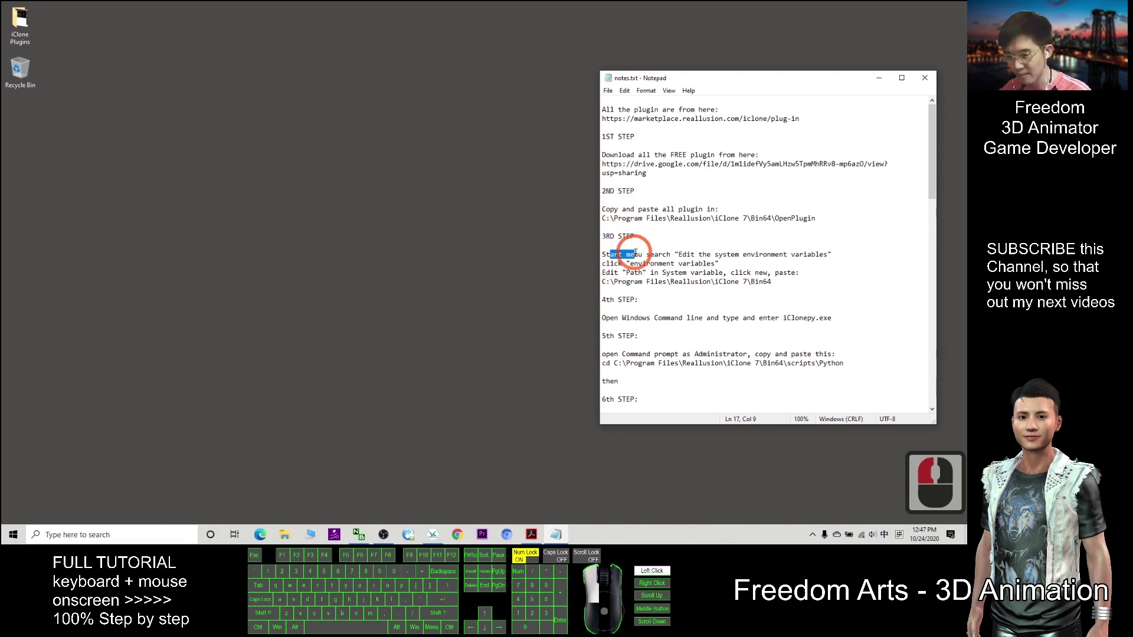
drag(746, 75, 752, 69)
click(707, 248)
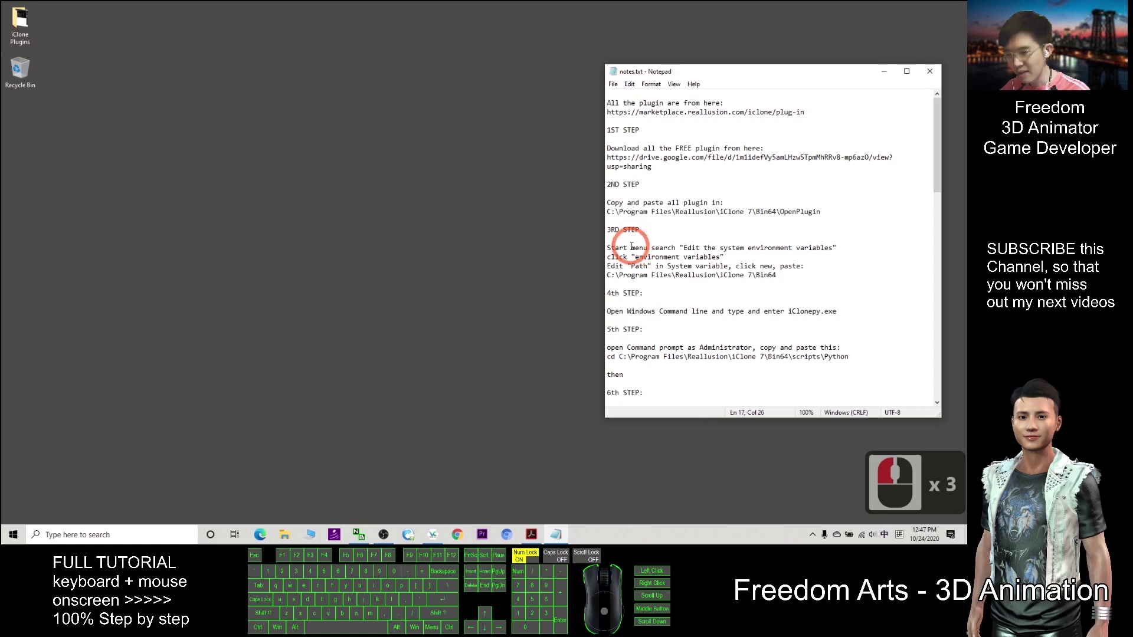
drag(682, 247, 830, 243)
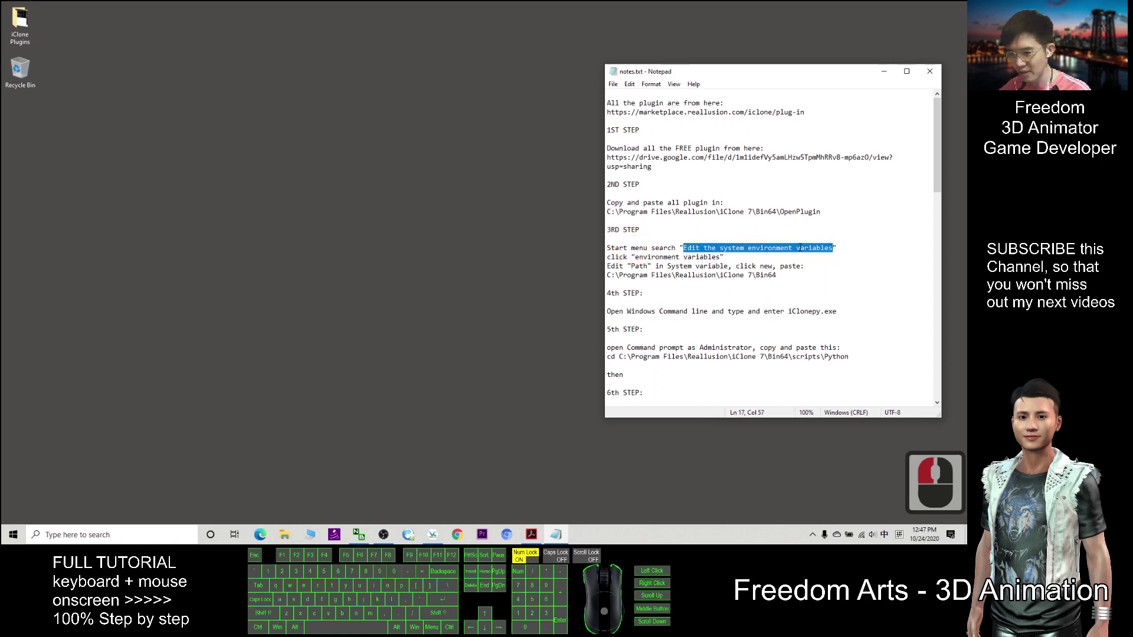
Search Windows for "Edit the system environment variables", open System Properties from the result, and bring up the Environment Variables dialog.
click(78, 536)
text(edit)
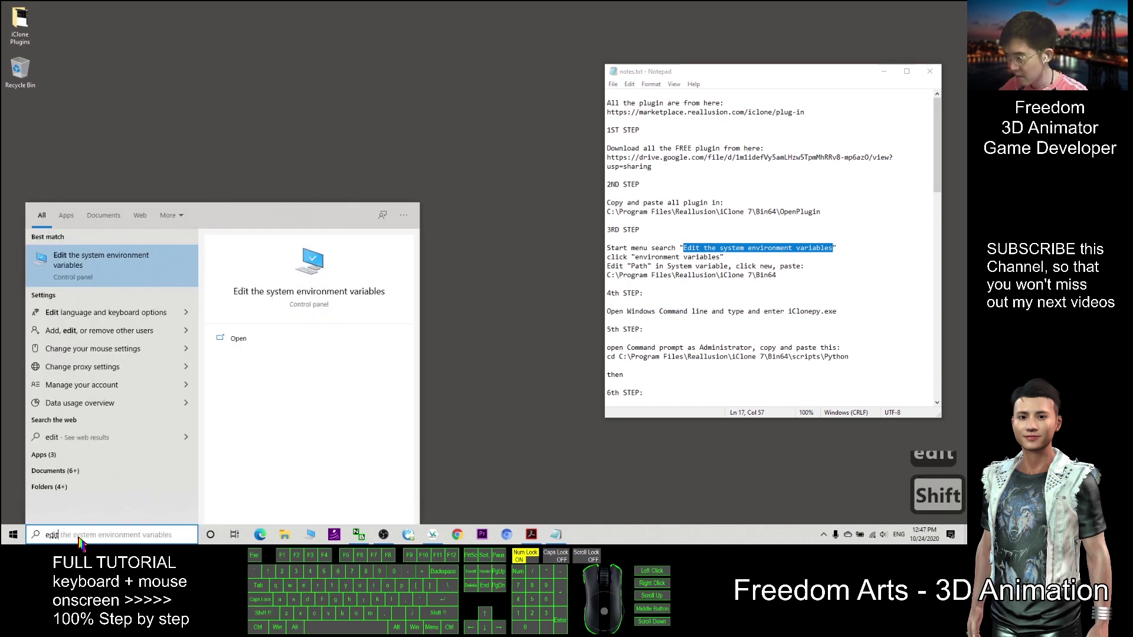
text(the sytem)
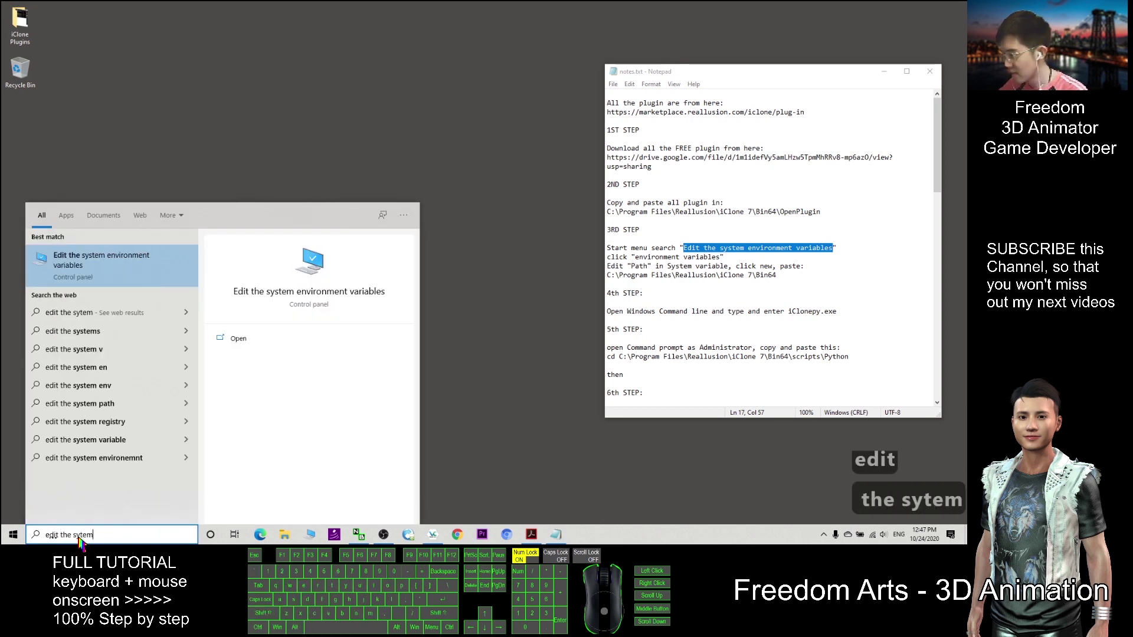
click(119, 273)
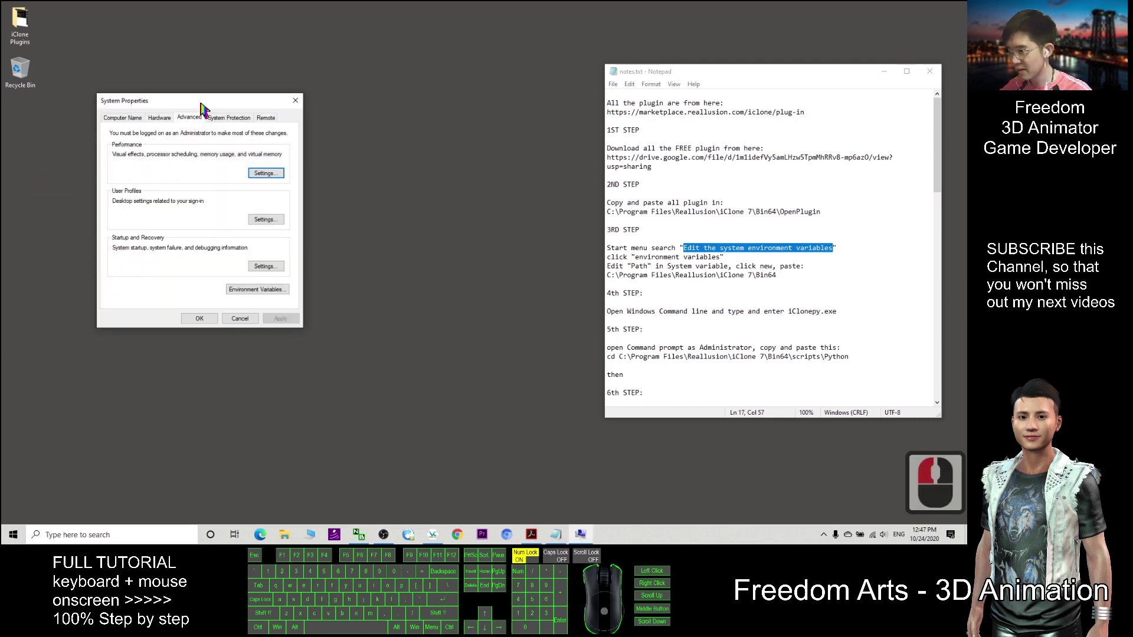
drag(202, 109, 242, 129)
click(290, 311)
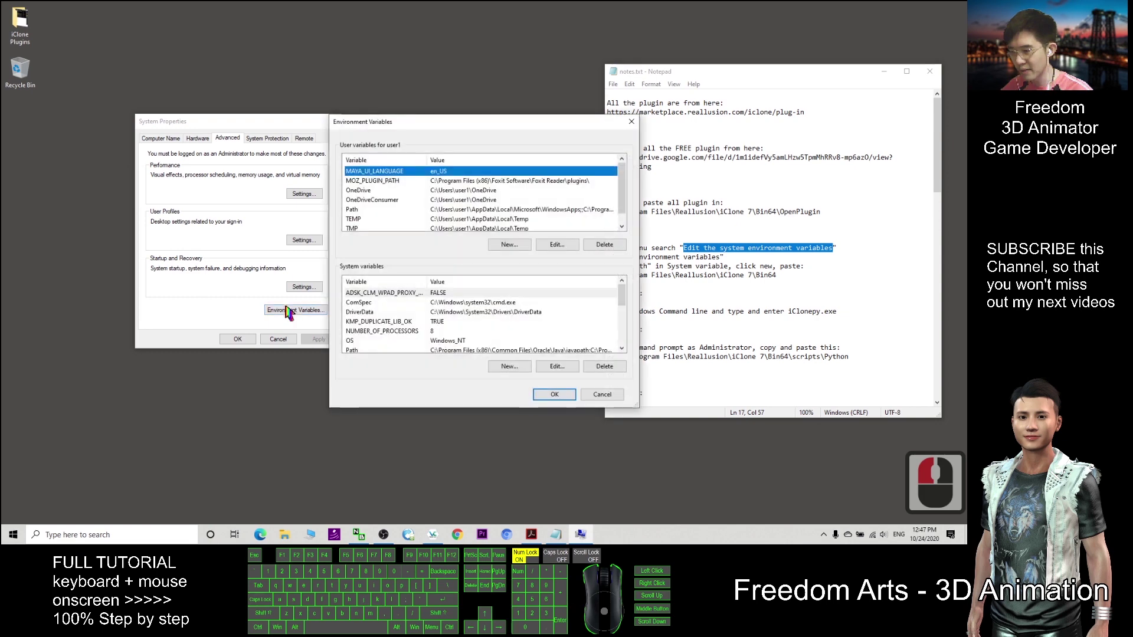
click(824, 534)
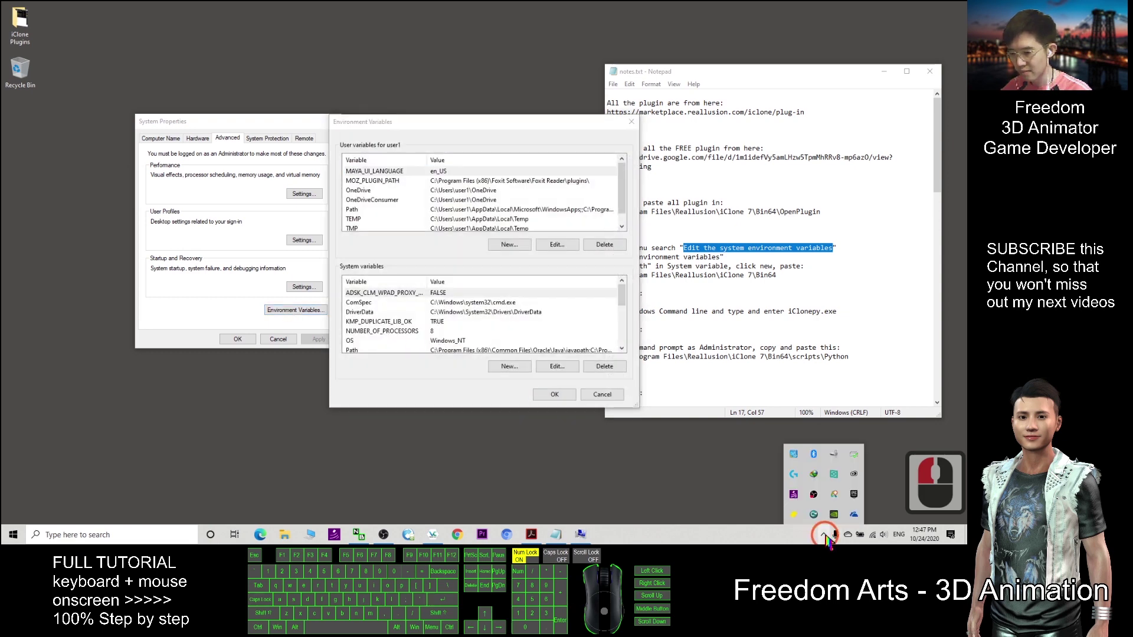
right_click(794, 496)
click(761, 500)
Move the Environment Variables dialog clear of notes.txt and highlight "System variable" in the 3RD STEP instruction about editing "Path".
drag(497, 127, 431, 127)
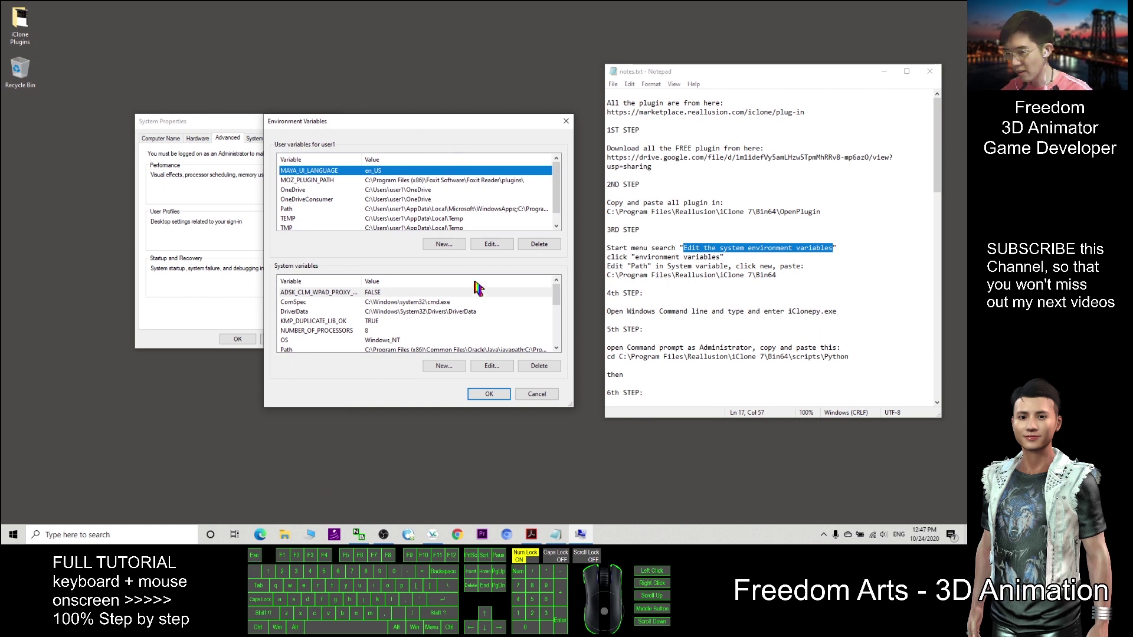
click(654, 257)
drag(657, 256, 726, 266)
click(636, 266)
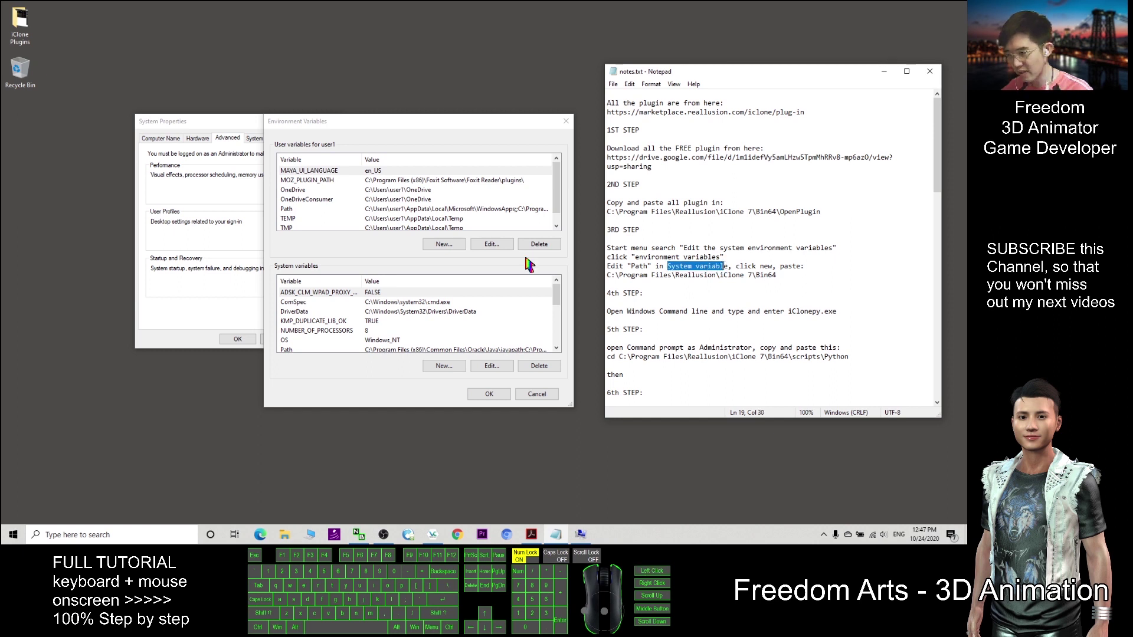
Add C:\Program Files\Reallusion\iClone 7\Bin64, copied from notes.txt, as a new entry in the Path system variable.
click(298, 269)
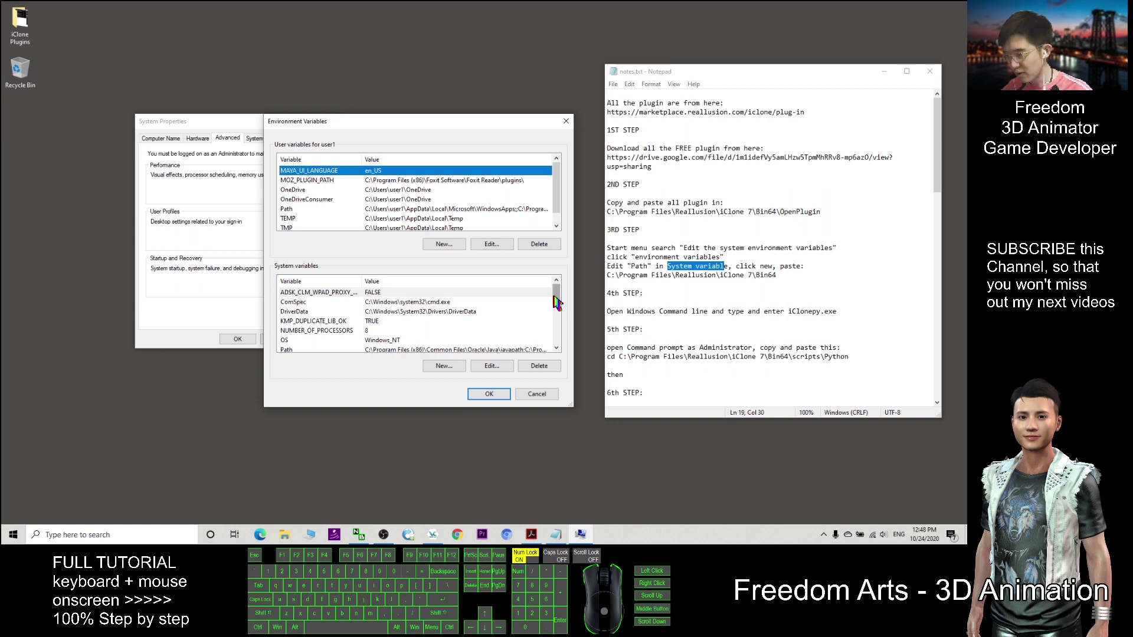
drag(557, 299, 562, 321)
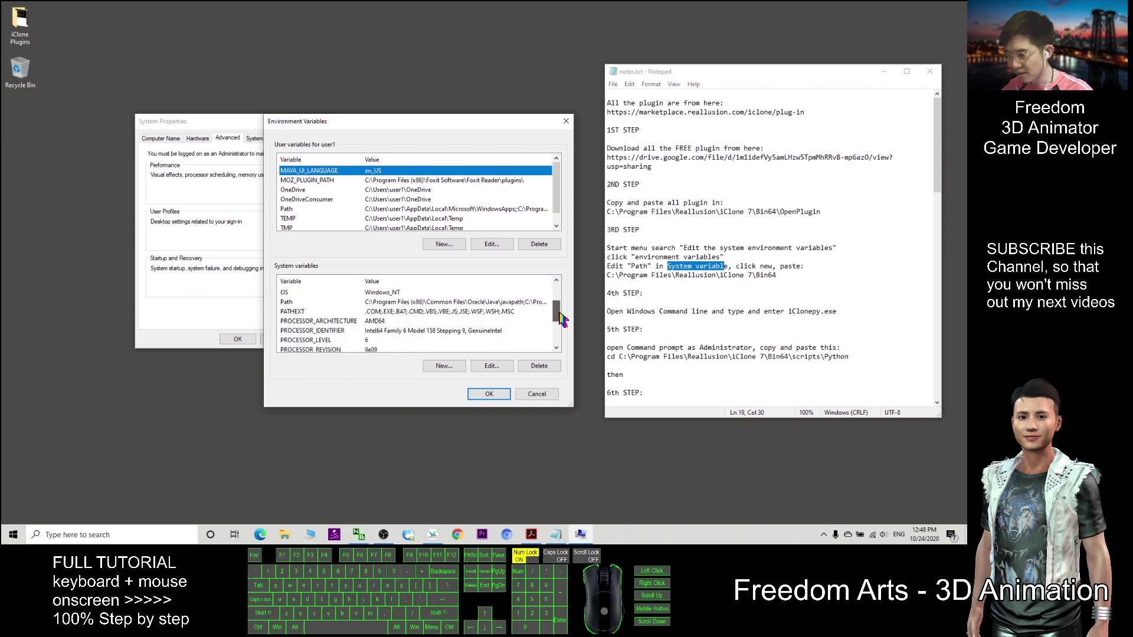
click(291, 303)
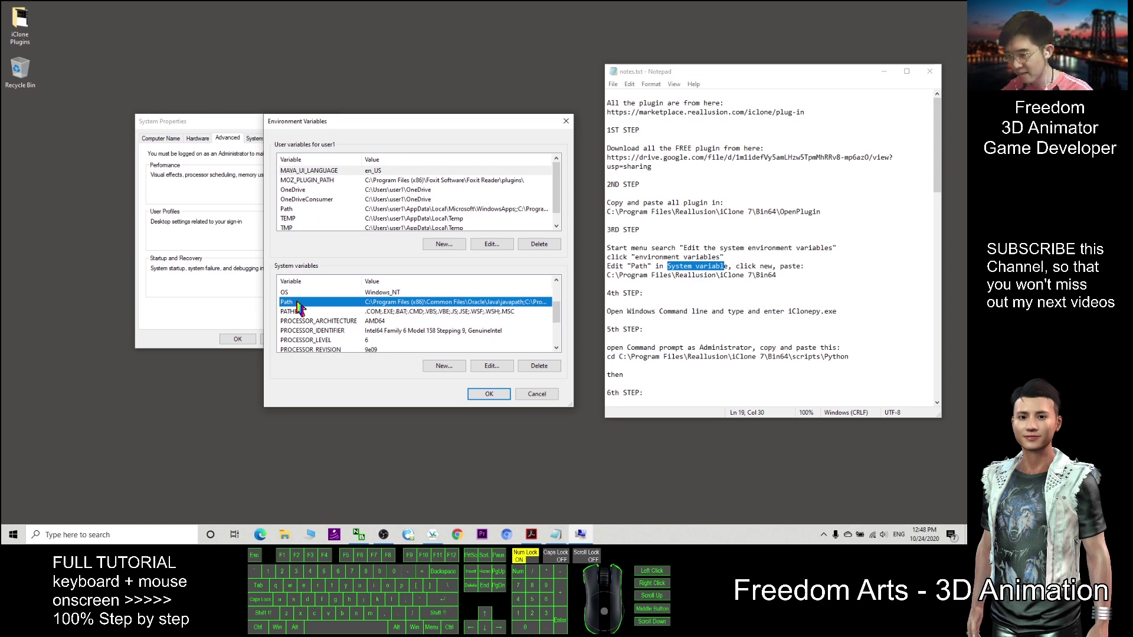
click(491, 367)
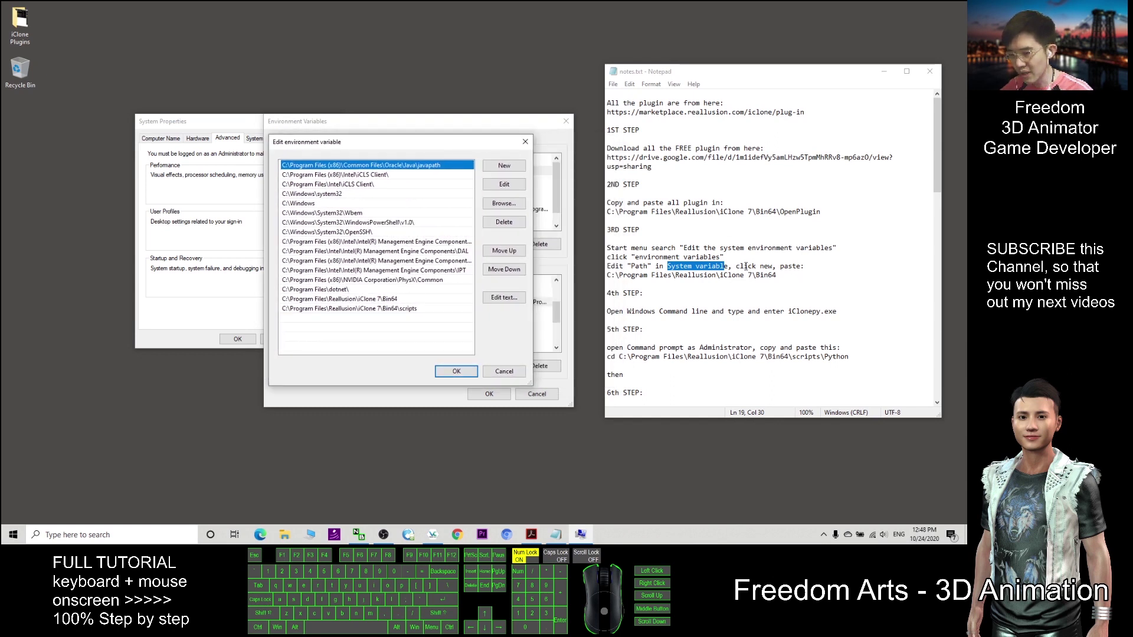
click(503, 167)
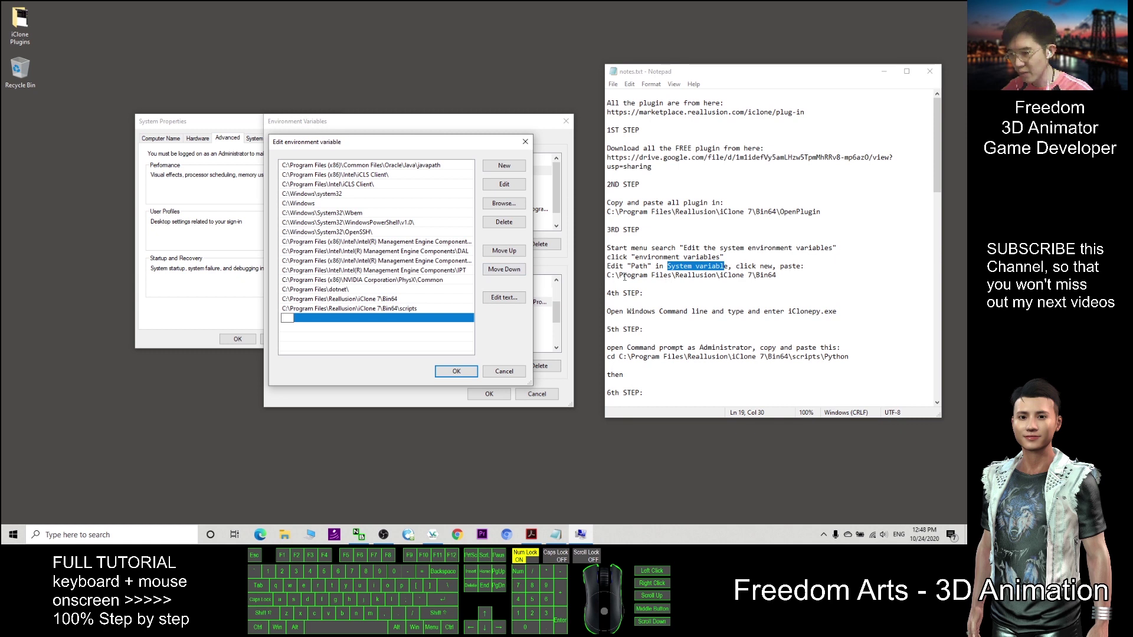
drag(608, 275, 777, 277)
key(ctrl+c)
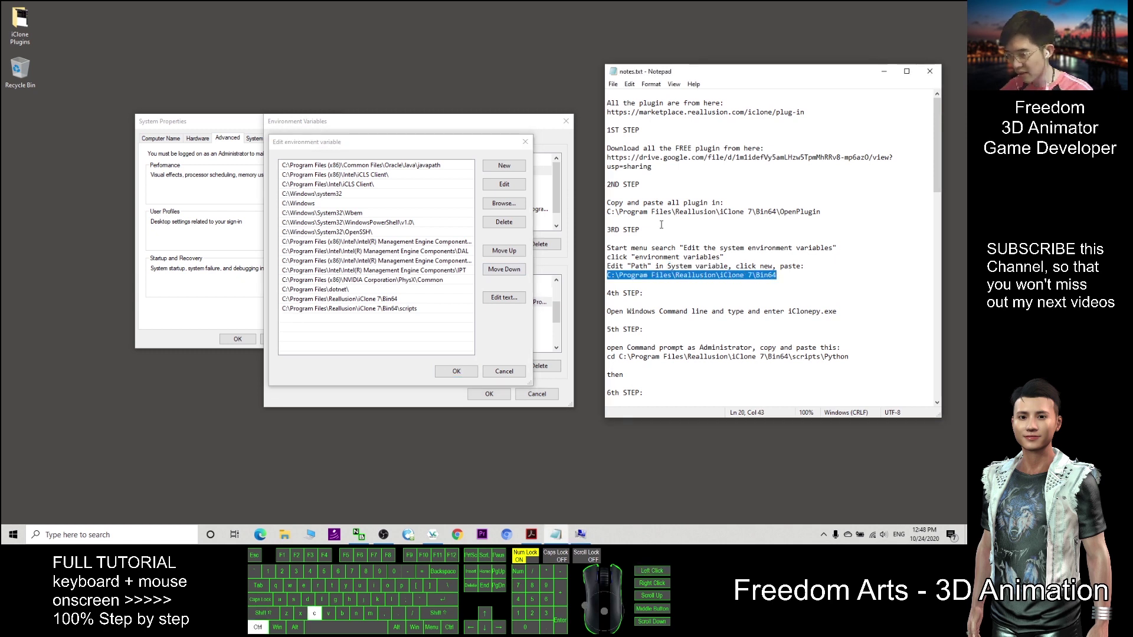
click(348, 322)
key(ctrl+v)
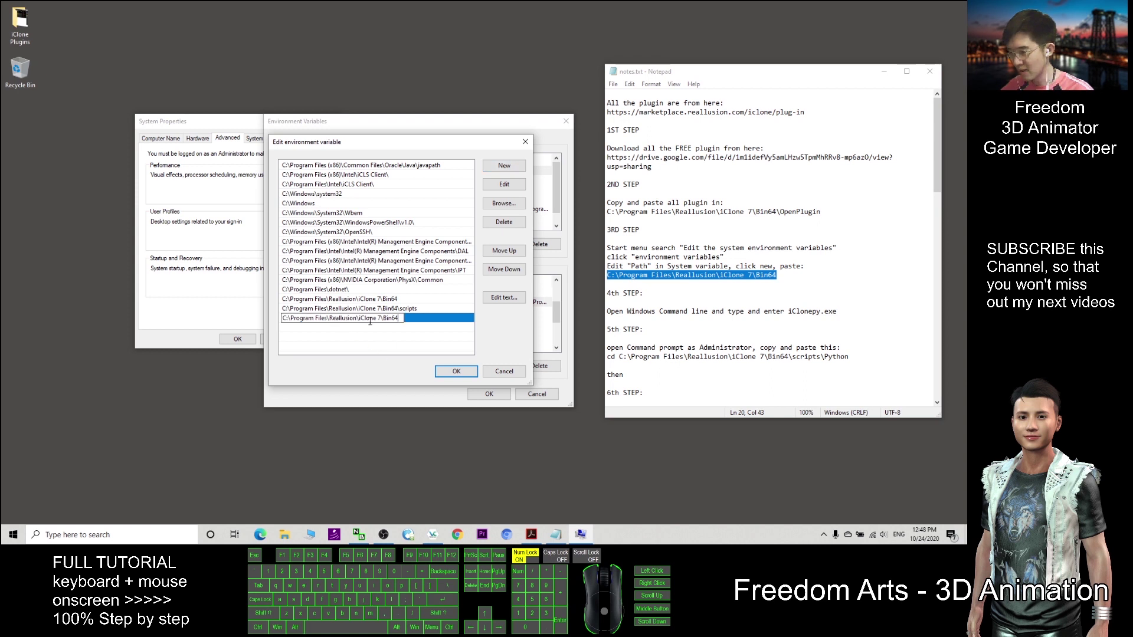
drag(371, 320, 287, 323)
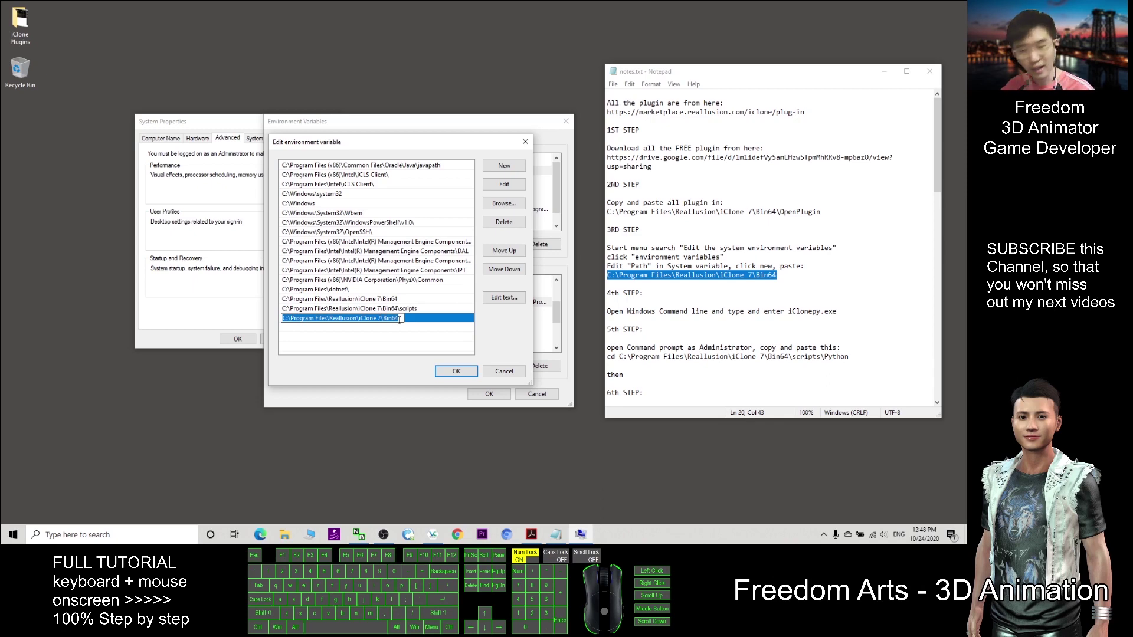
click(465, 373)
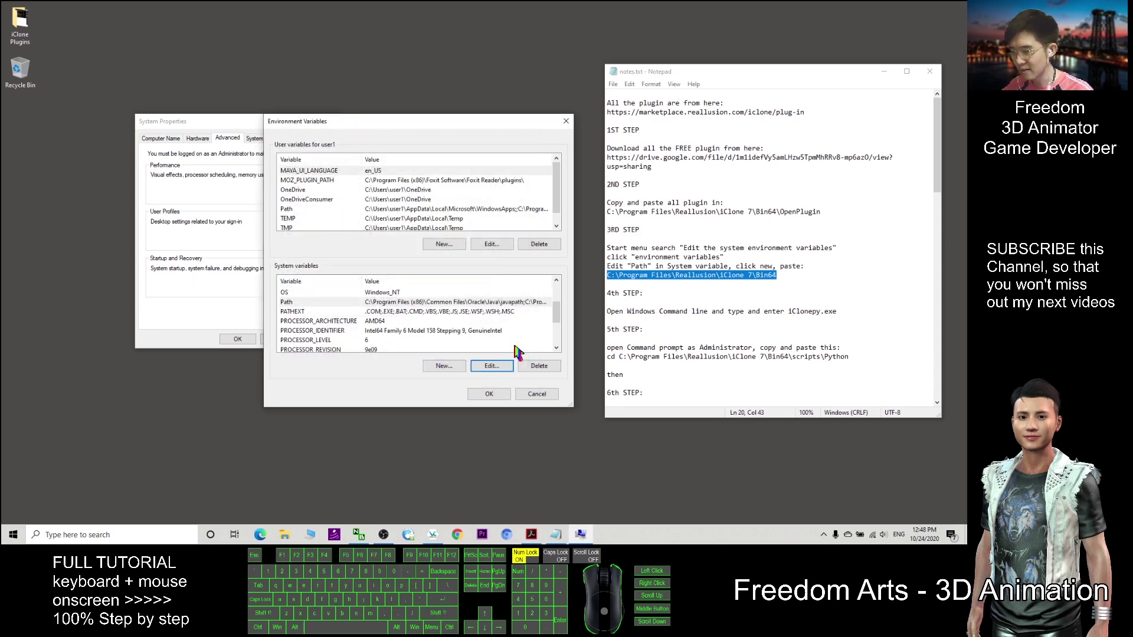
Reopen the Path system variable and delete its duplicate last entry, C:\Program Files\Reallusion\iClone 7\Bin64.
click(343, 302)
click(486, 368)
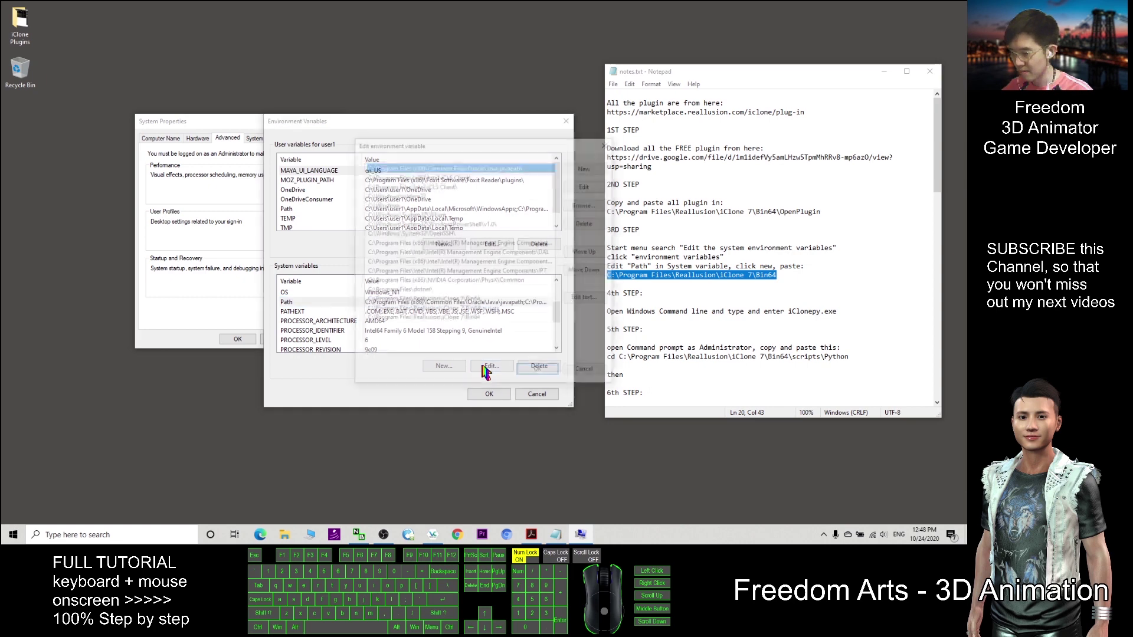
click(460, 320)
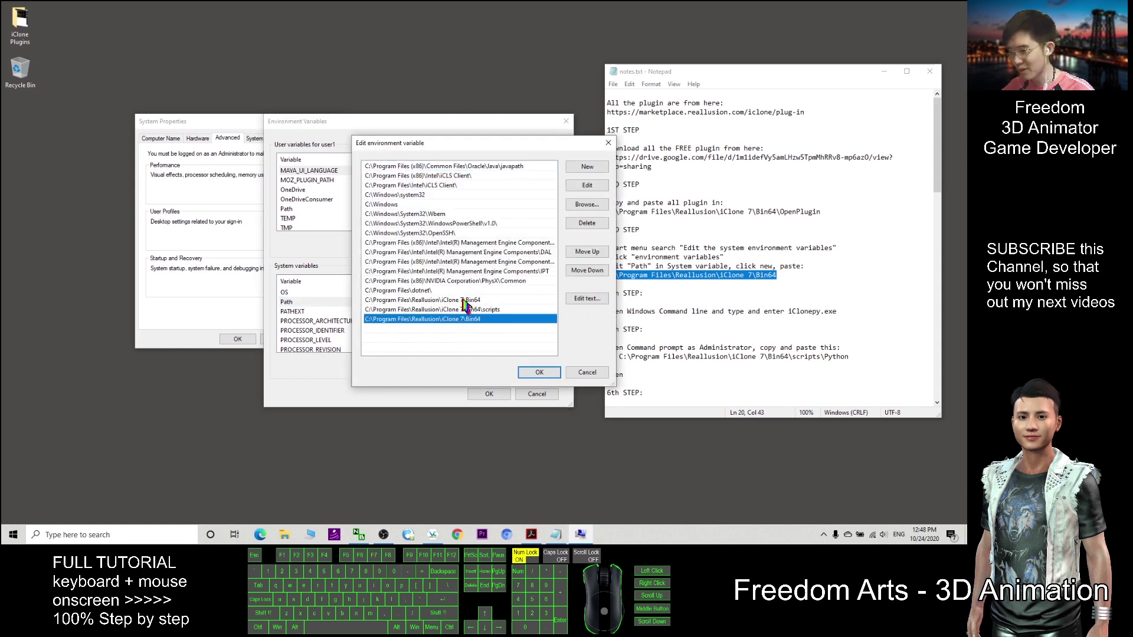
click(463, 301)
click(470, 318)
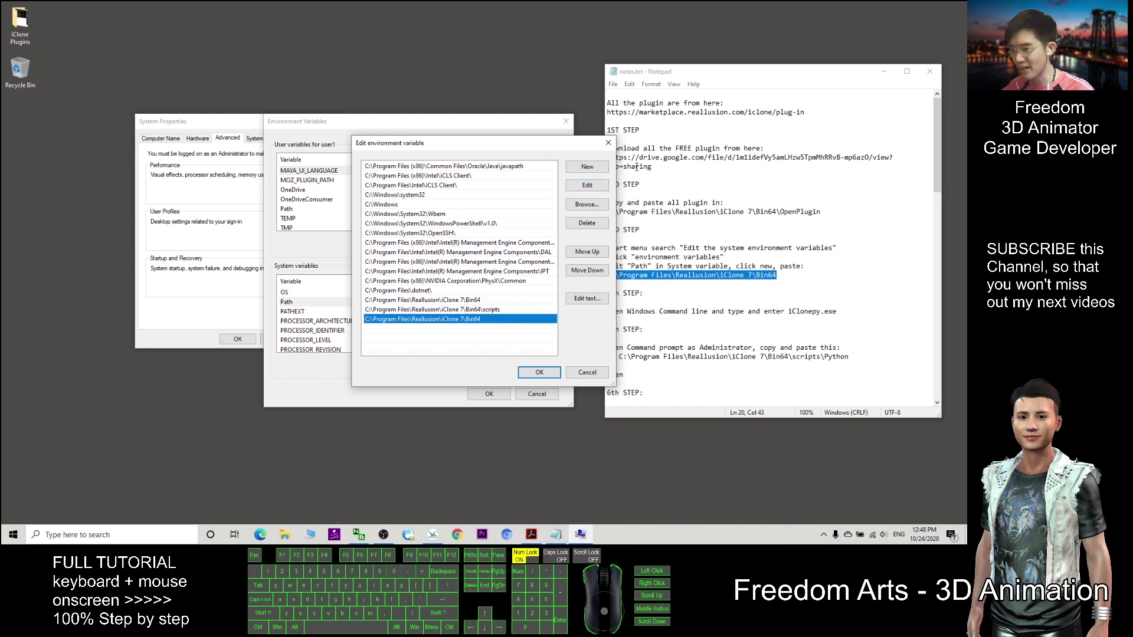
click(589, 225)
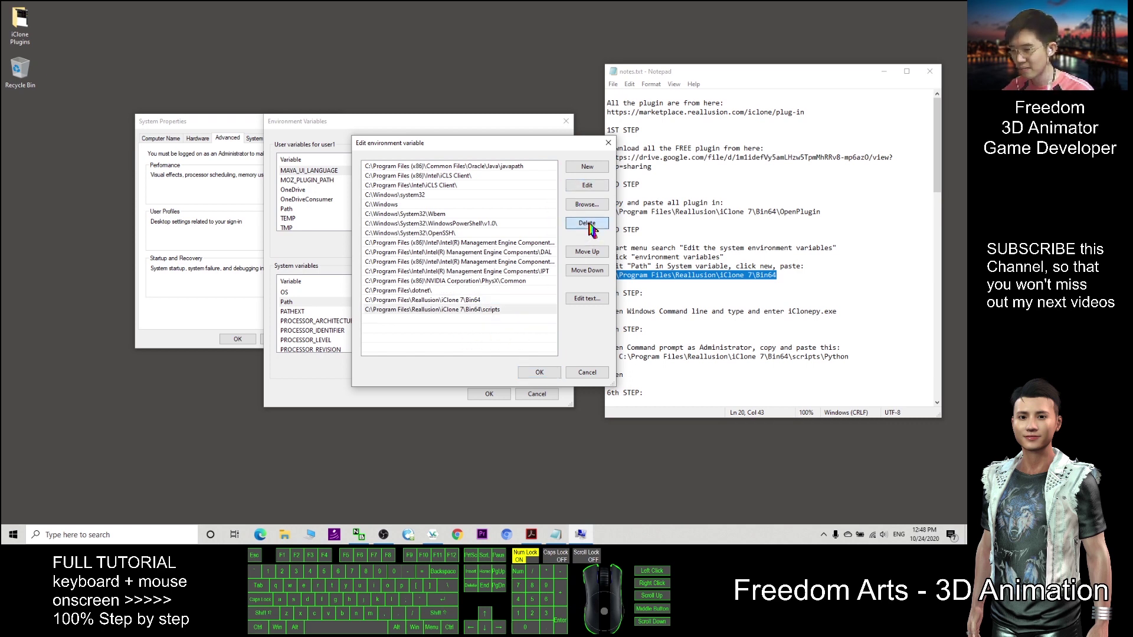
click(539, 373)
Read the "4th STEP" instructions in notes.txt and close the Environment Variables and System Properties windows.
click(607, 293)
drag(608, 294, 640, 292)
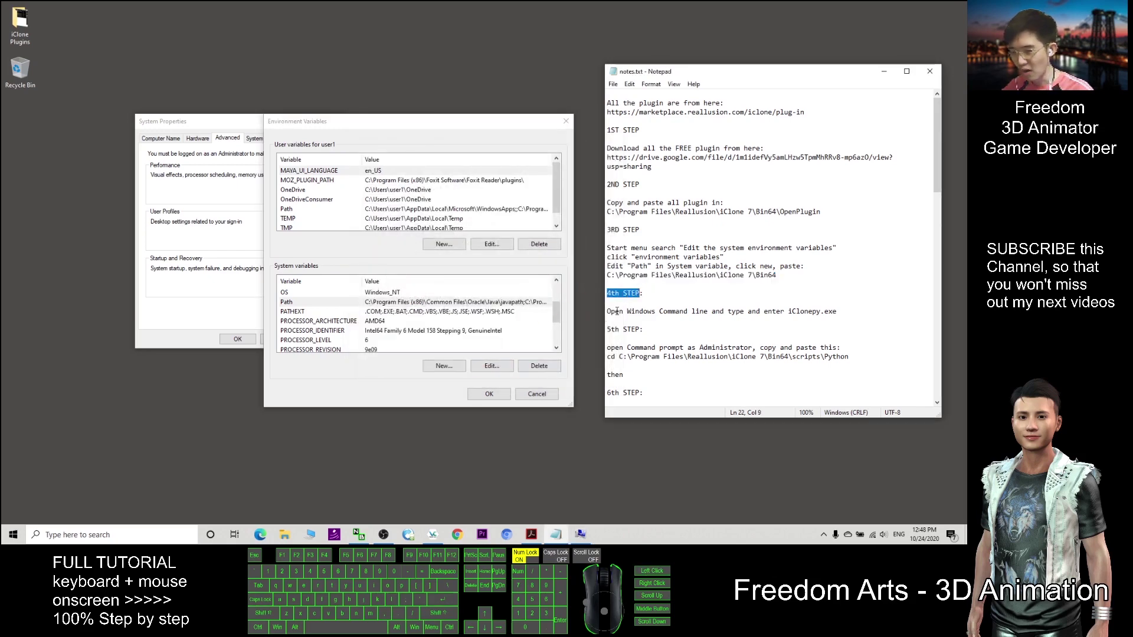
double_click(642, 311)
click(700, 311)
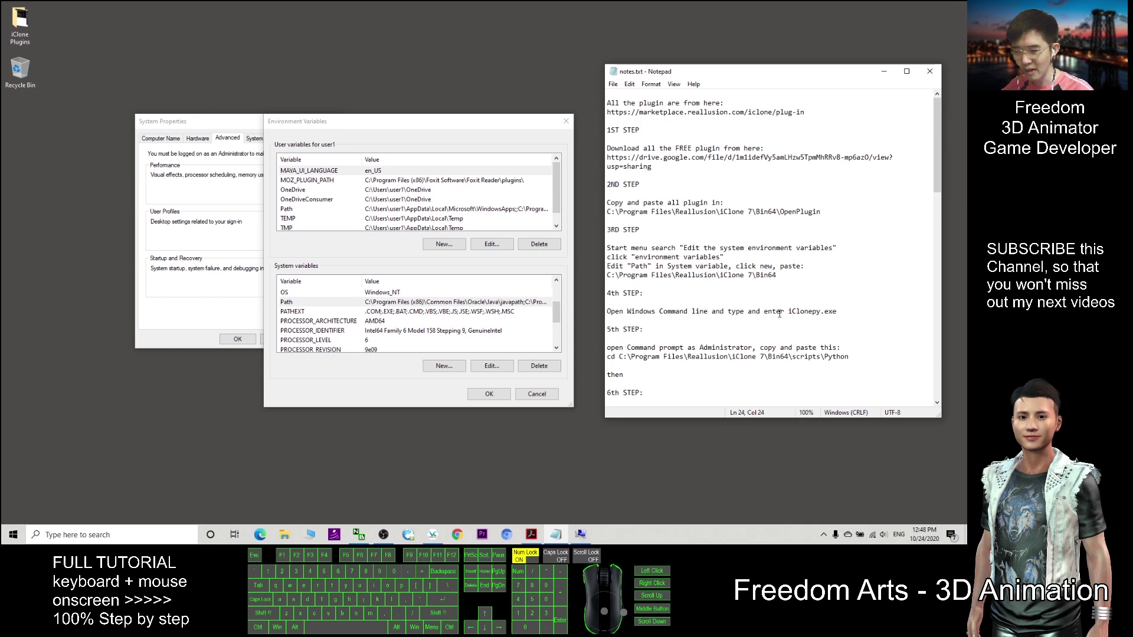
click(566, 120)
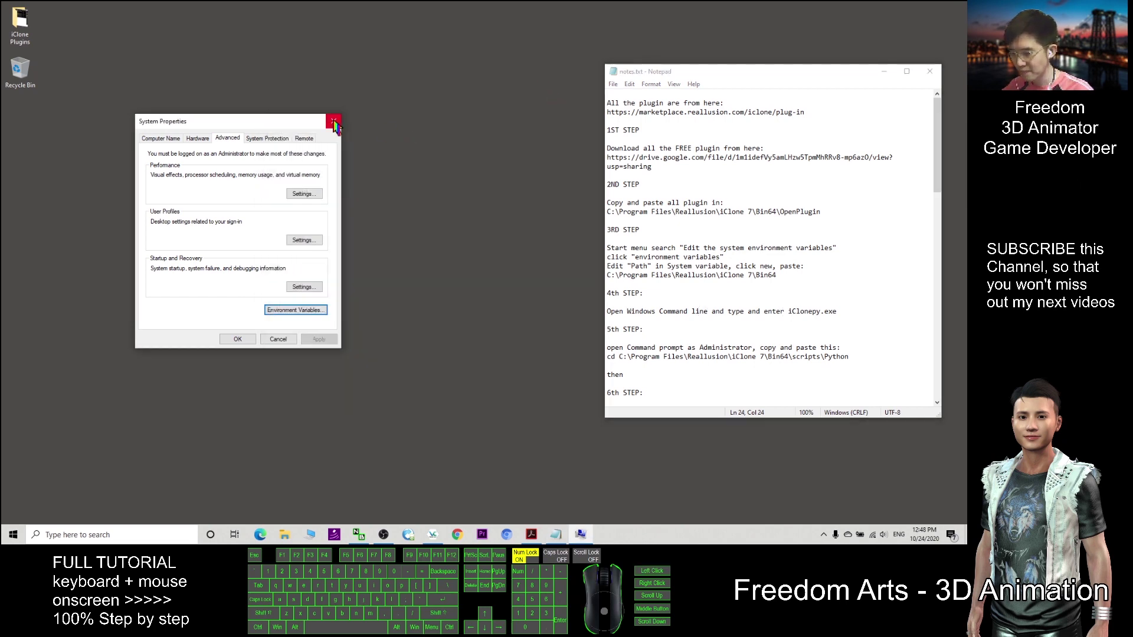
click(335, 123)
drag(655, 315, 736, 313)
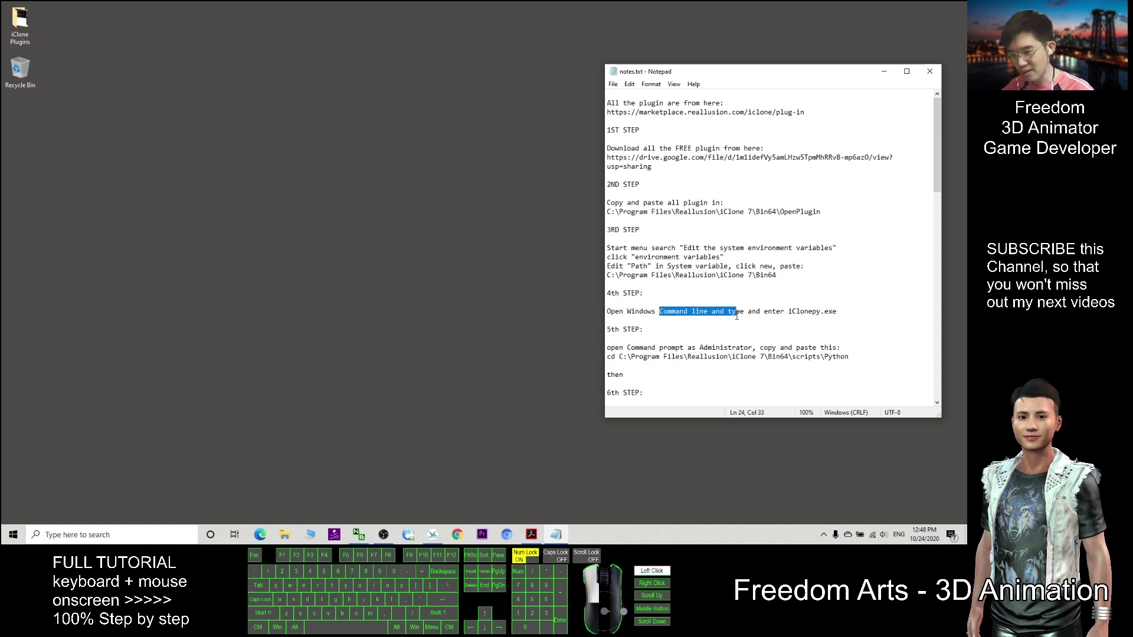
click(736, 312)
Search Windows for "command", open Command Prompt, and run iClonepy.exe.
click(73, 535)
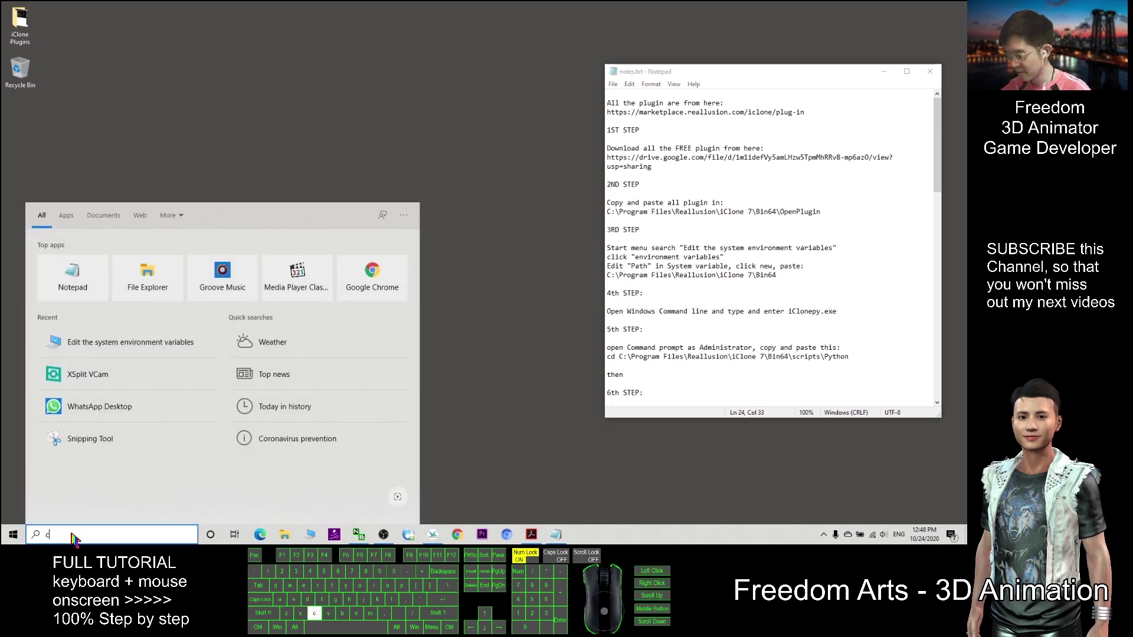
text(command)
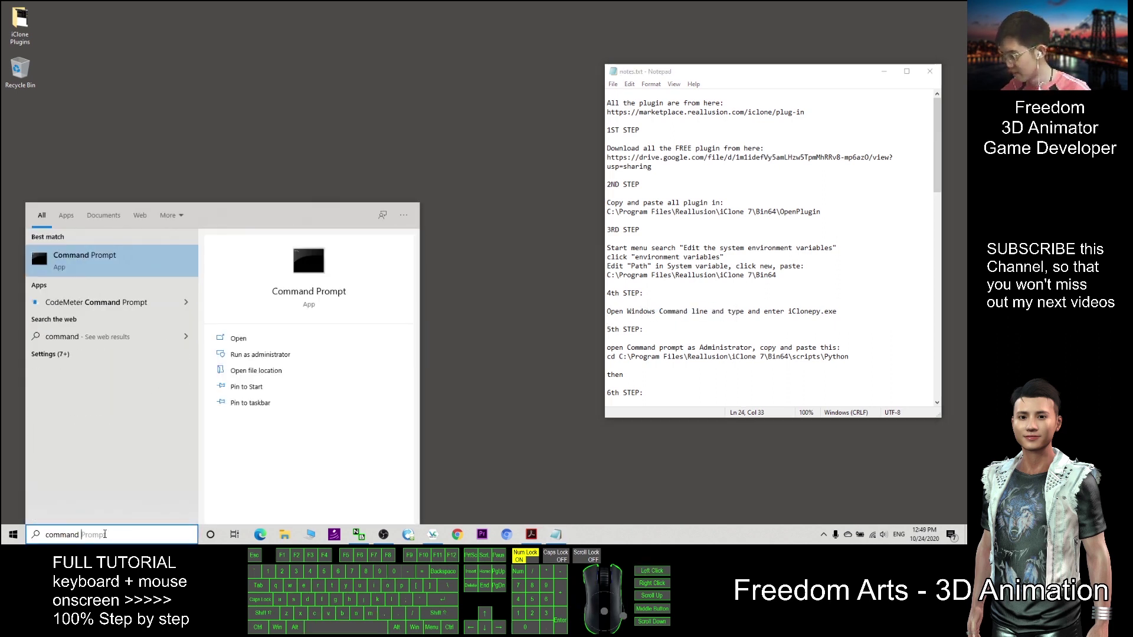
click(70, 254)
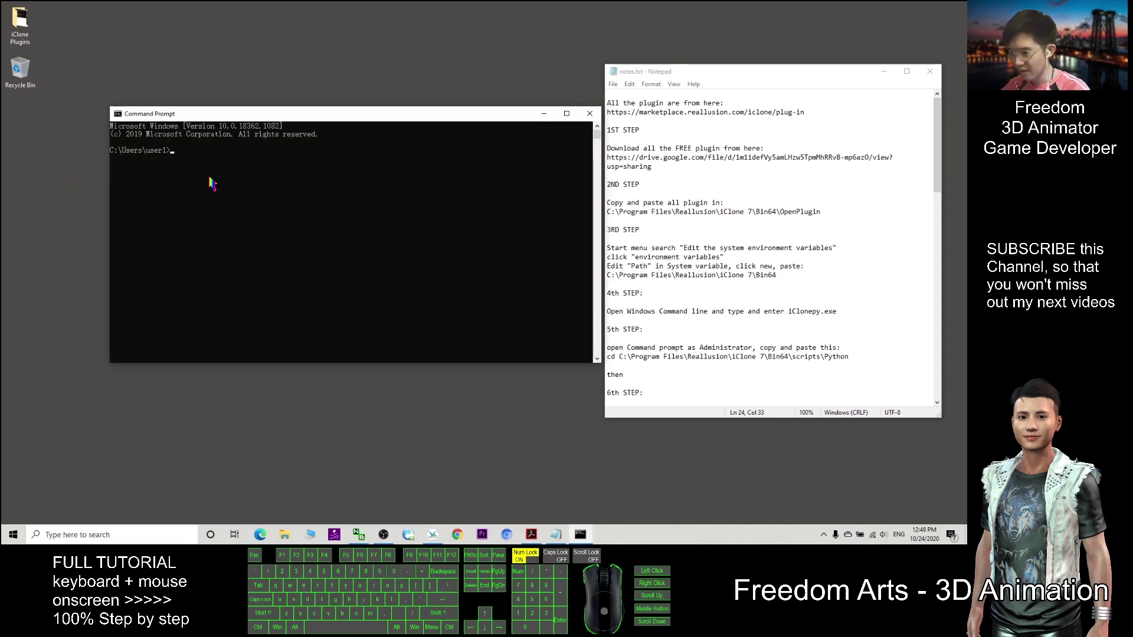
text(iClon)
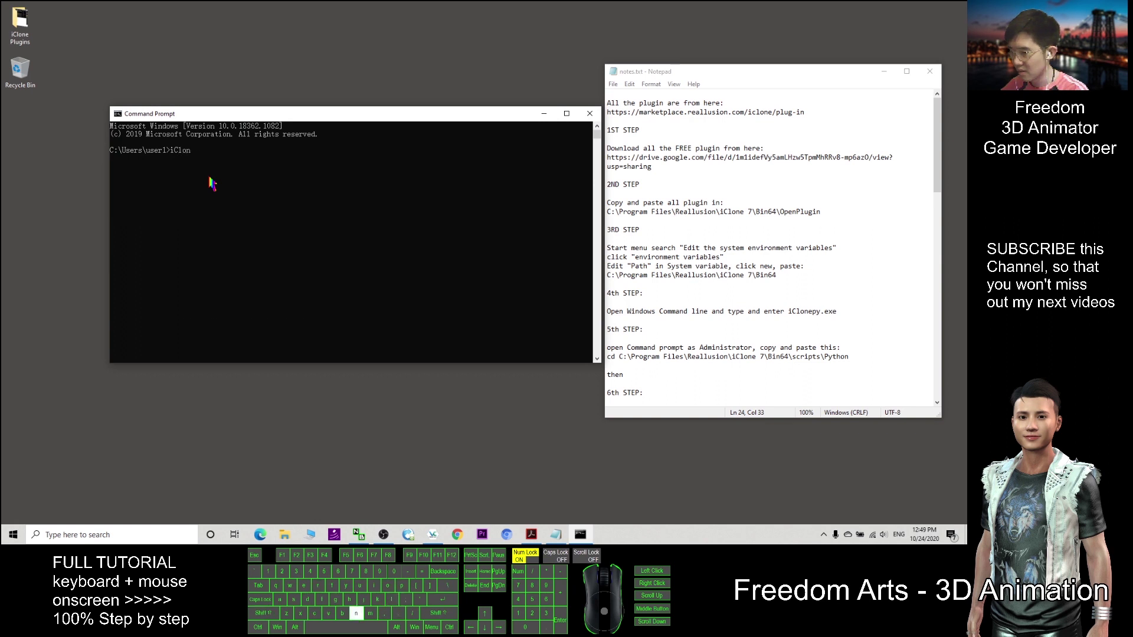
text(epy.exe)
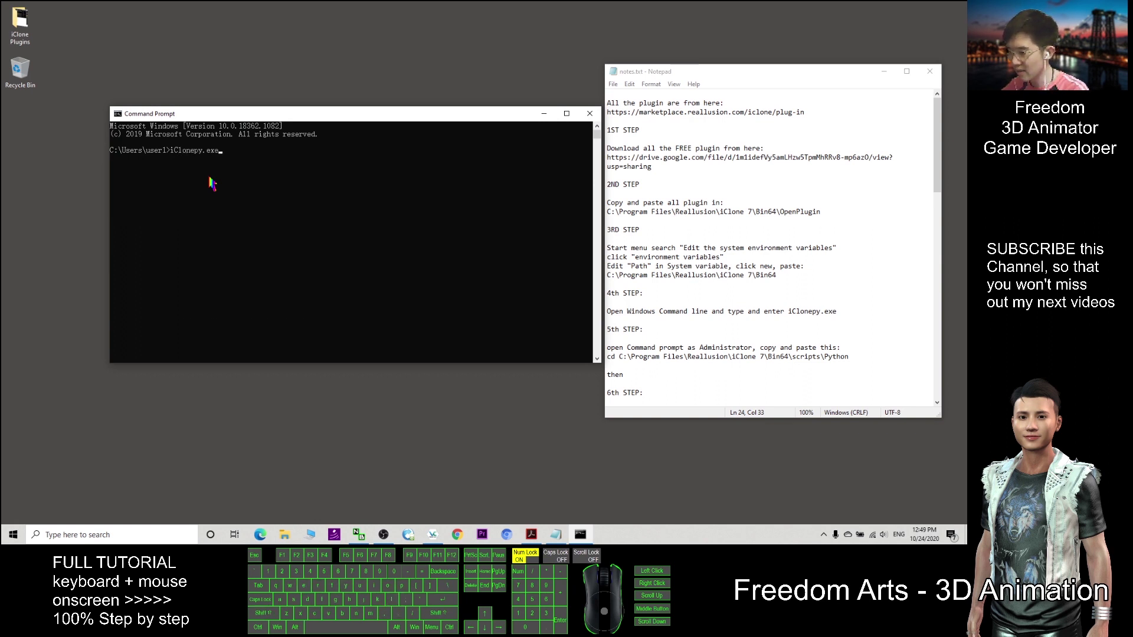
key(Return)
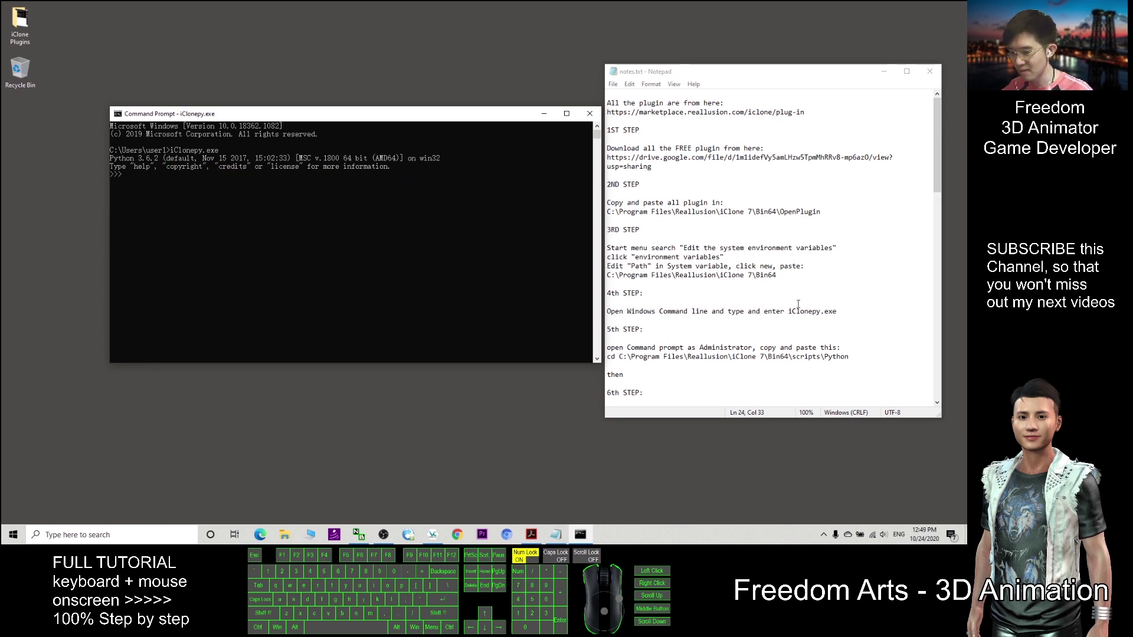
Highlight the "5th STEP" heading in notes.txt and close the Command Prompt window running iClonepy.exe.
scroll(696, 297, down, 2)
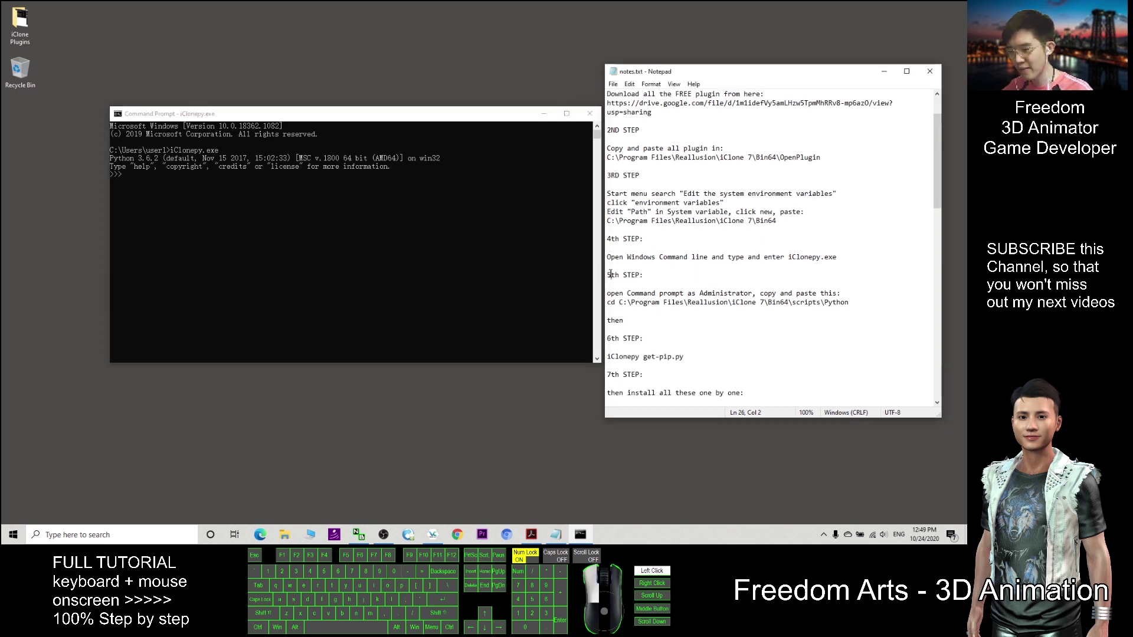
drag(611, 275, 644, 275)
click(480, 185)
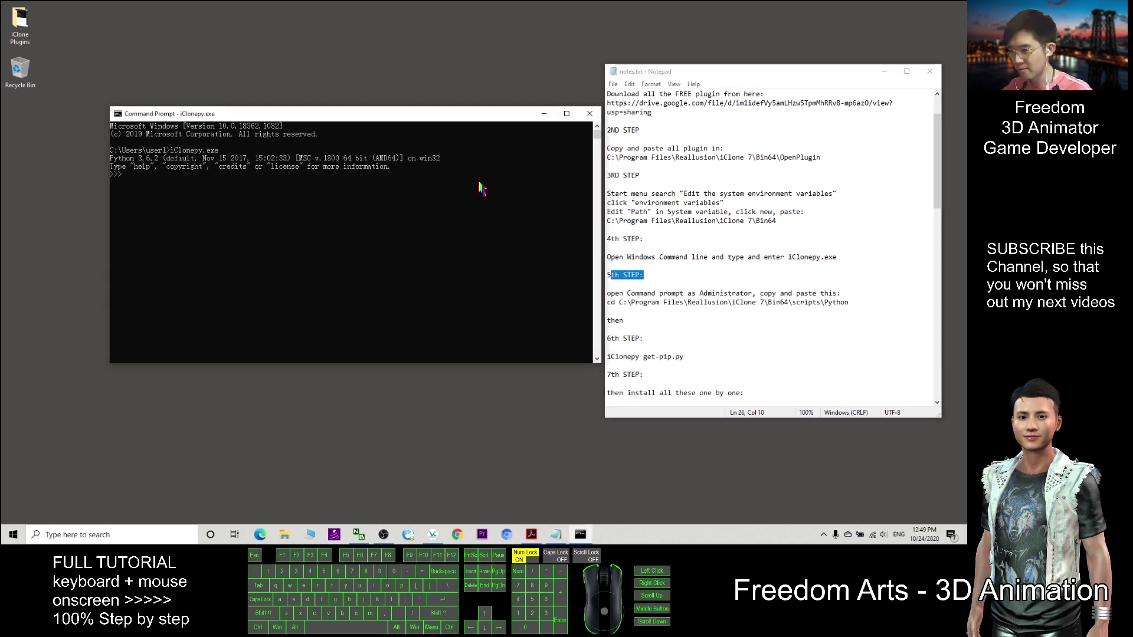
click(591, 114)
Search Windows for "command prompt" and run Command Prompt as administrator.
click(100, 535)
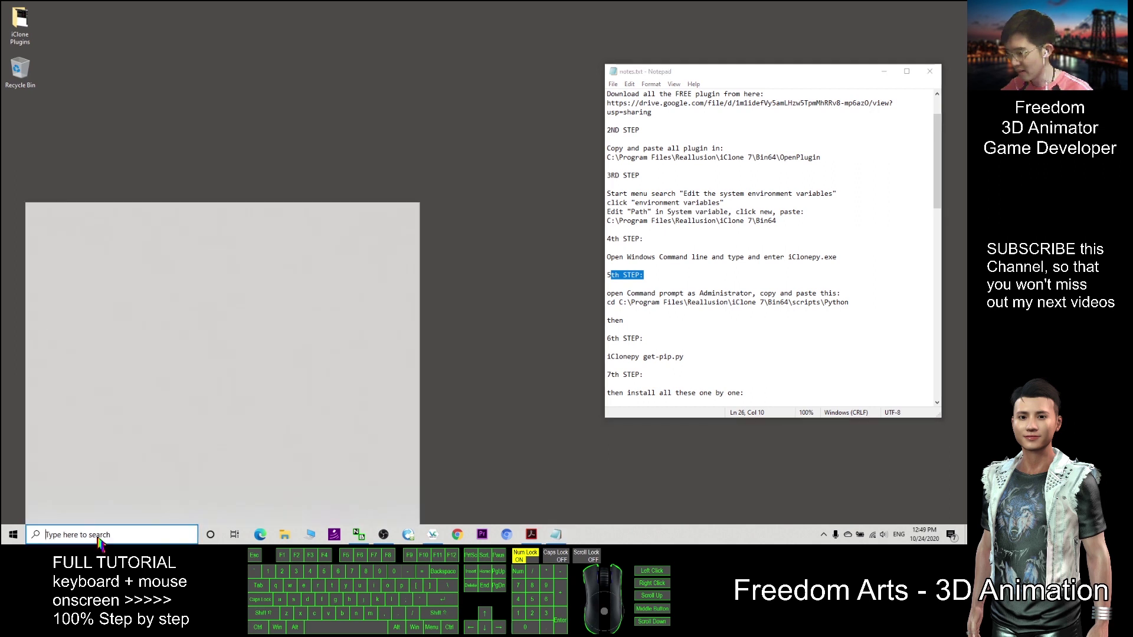
text(command pr)
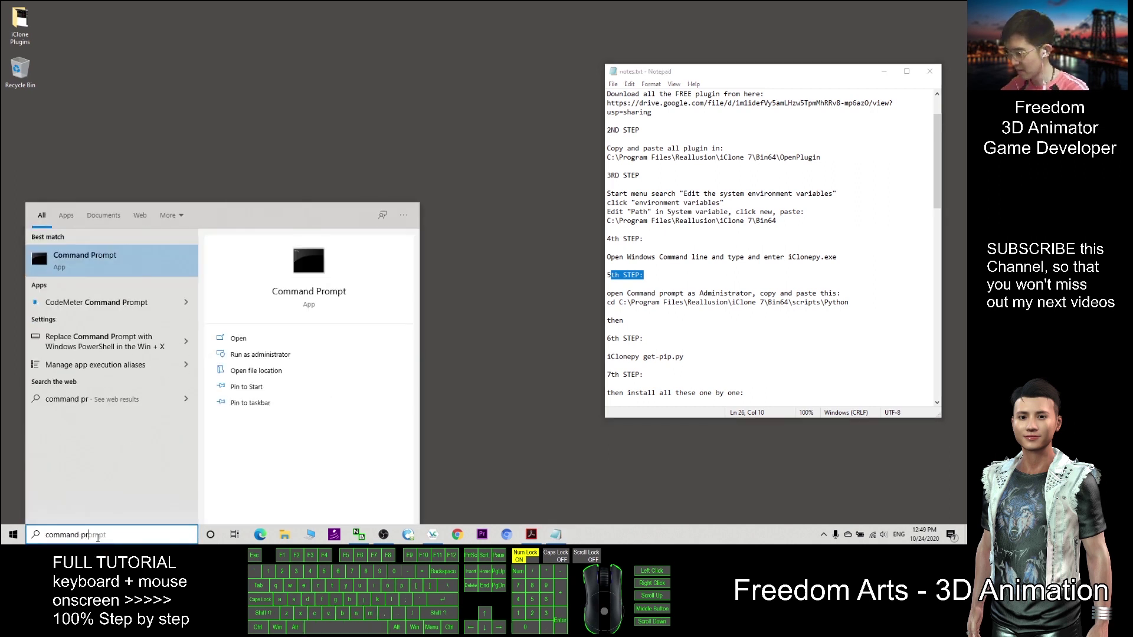
text(ompt)
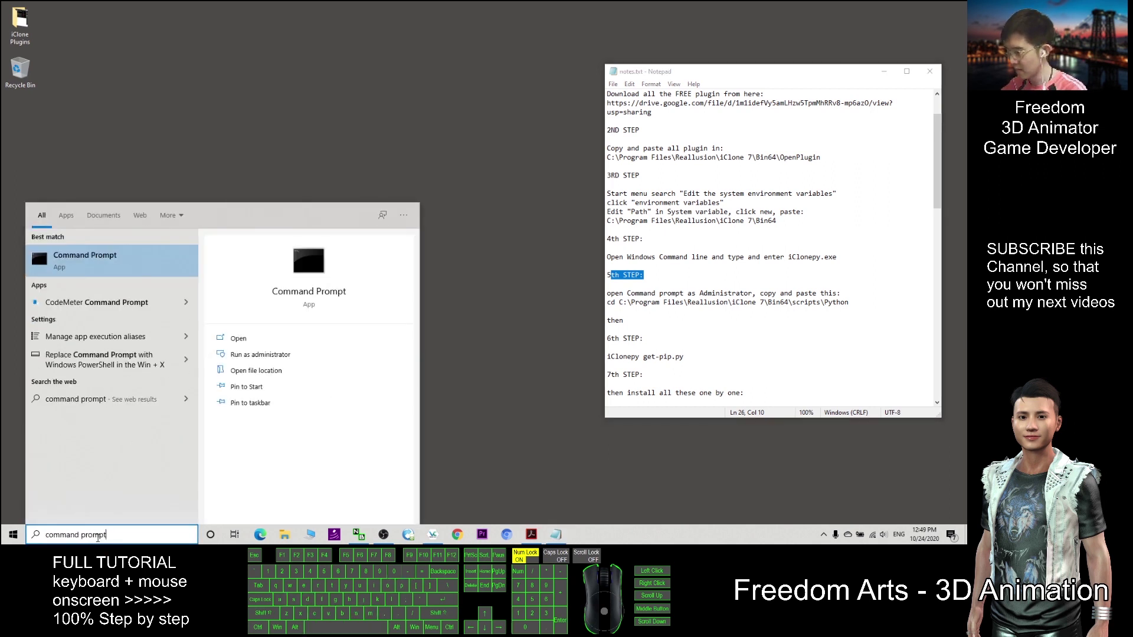
right_click(54, 261)
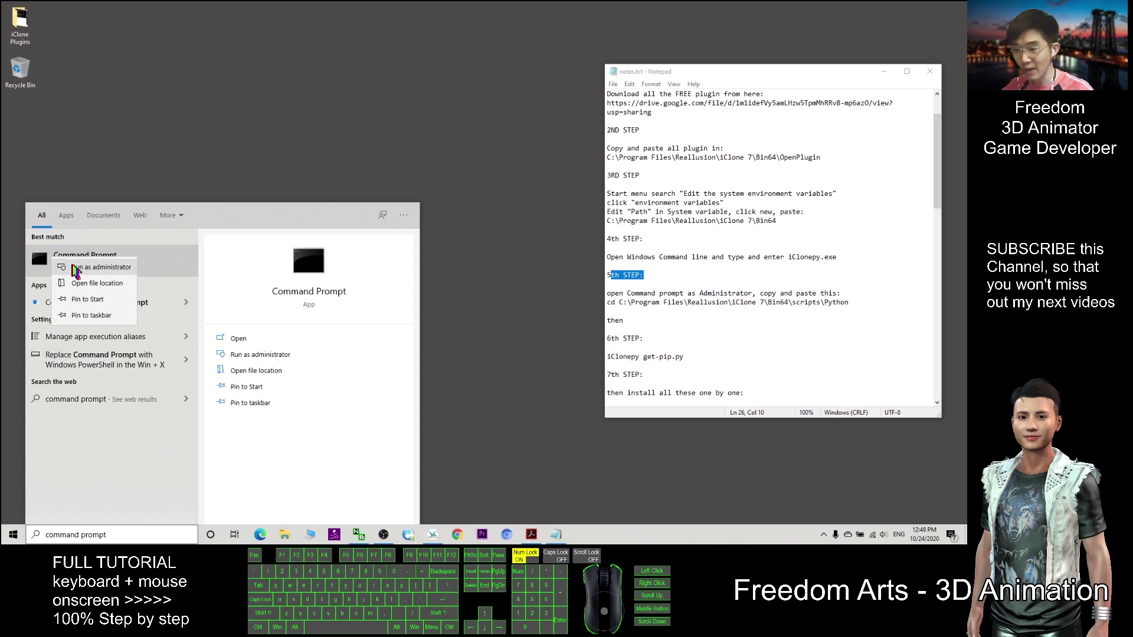
click(73, 266)
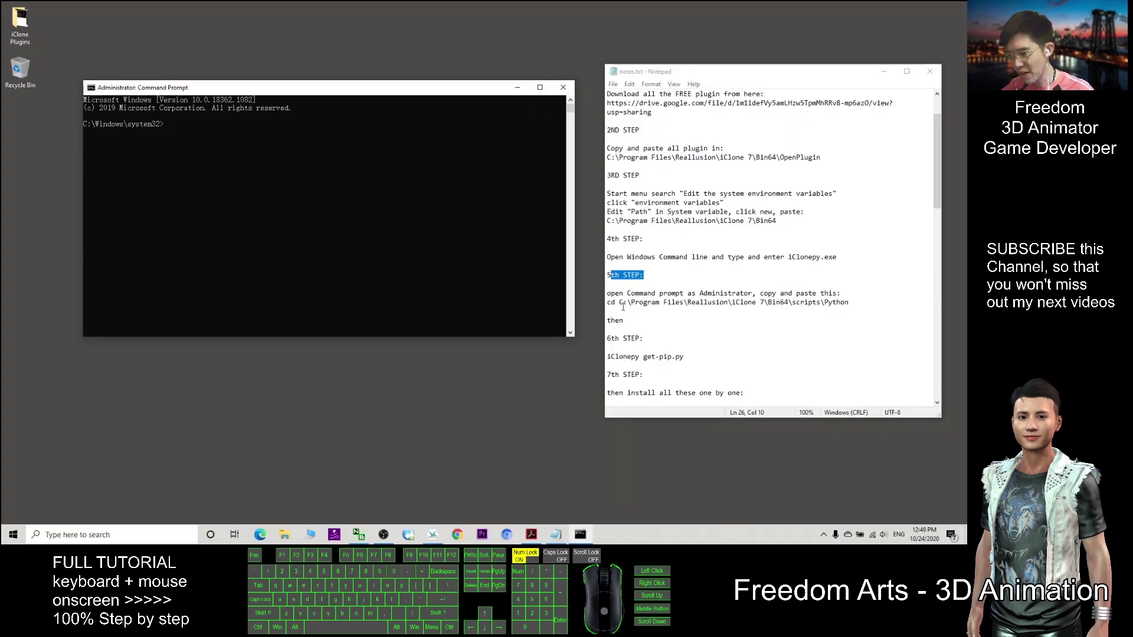
Copy the 5th STEP command "cd C:\Program Files\Reallusion\iClone 7\Bin64\scripts\Python" from notes.txt and run it in the administrator Command Prompt.
drag(607, 303, 860, 302)
key(ctrl+c)
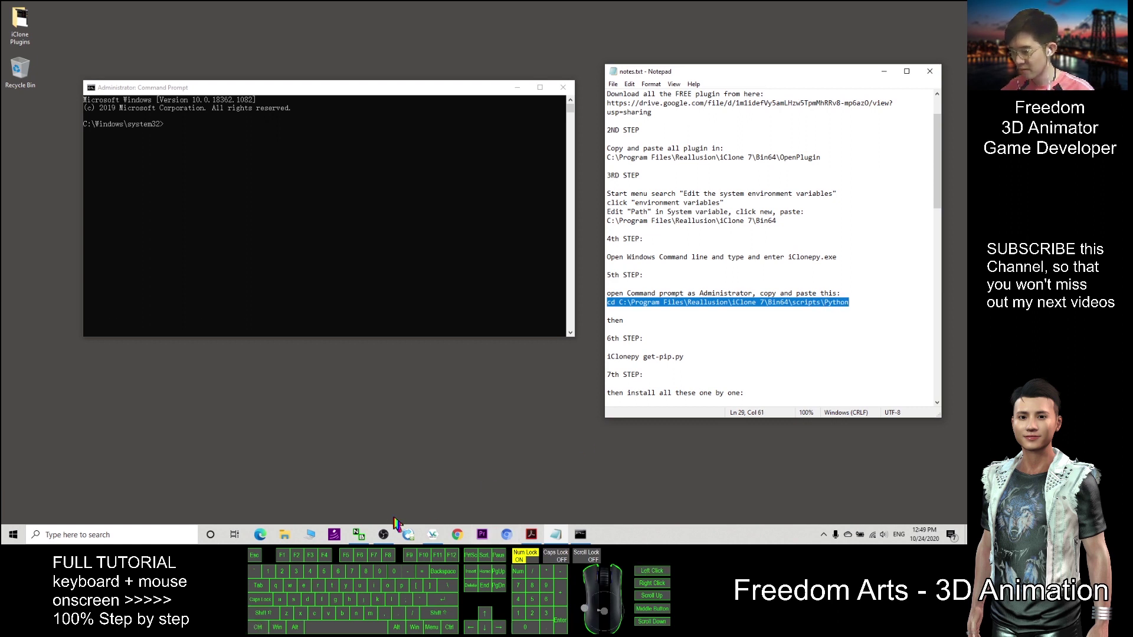
click(555, 535)
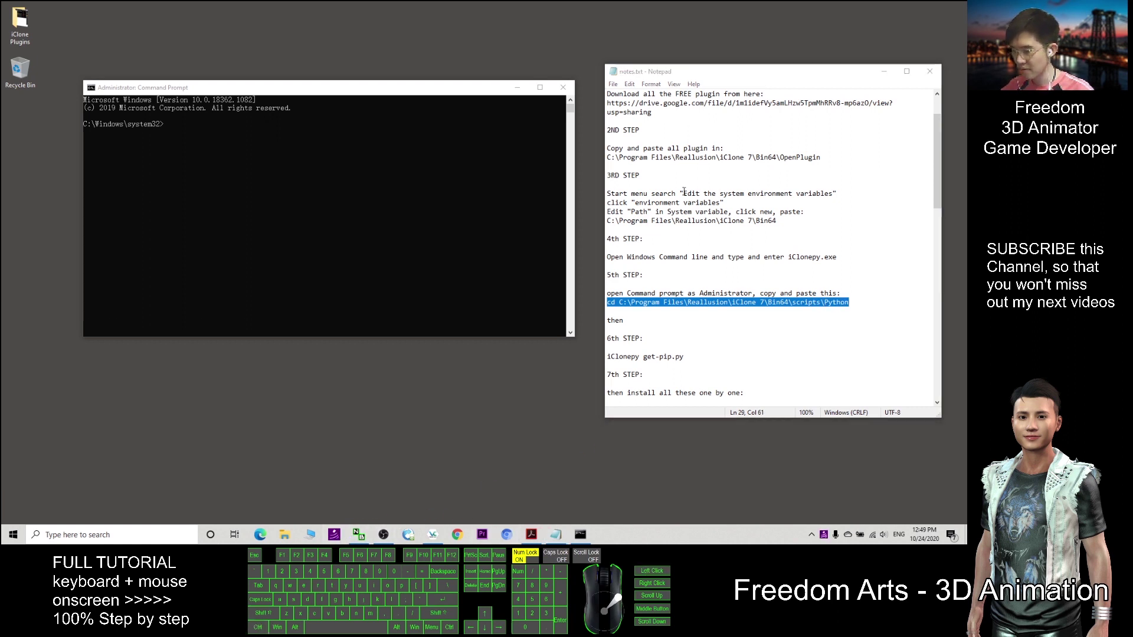
click(734, 73)
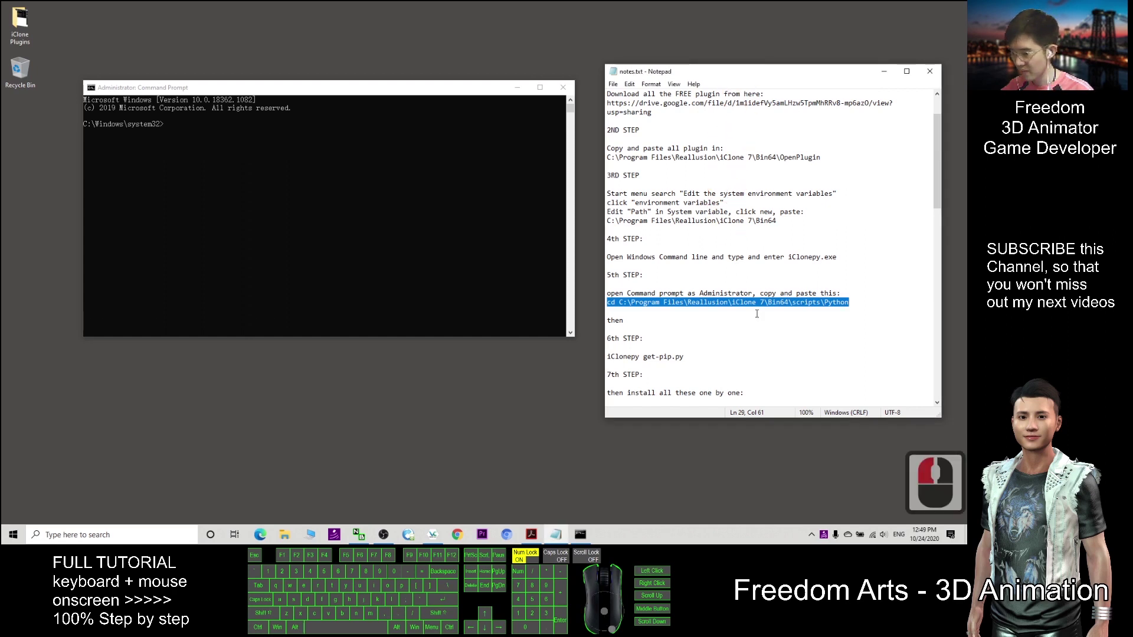
key(ctrl+c)
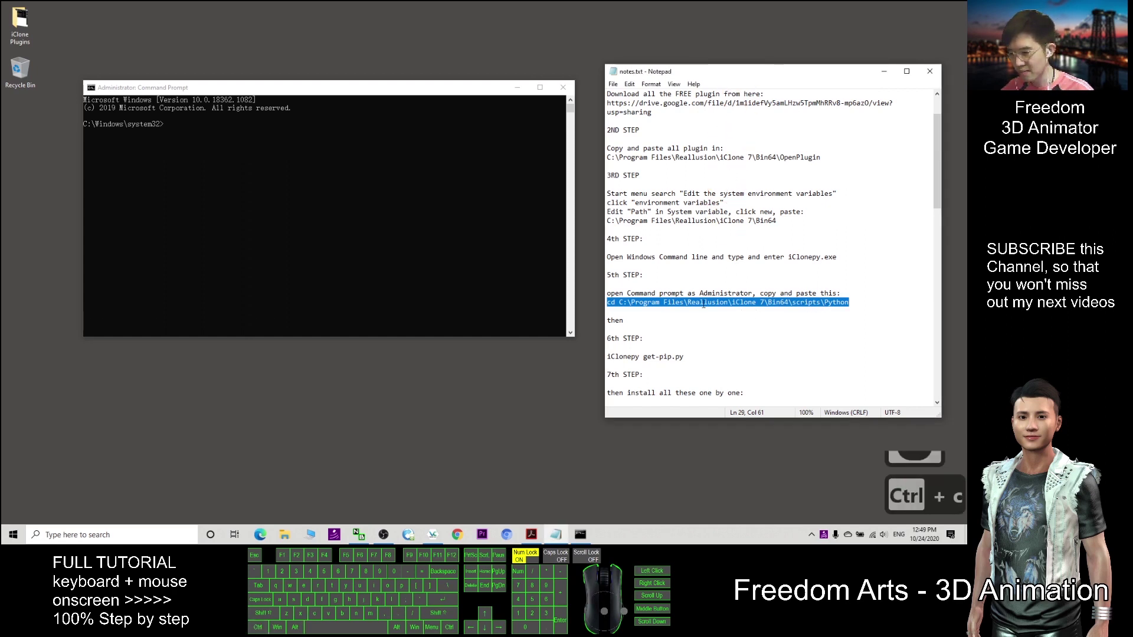
click(169, 130)
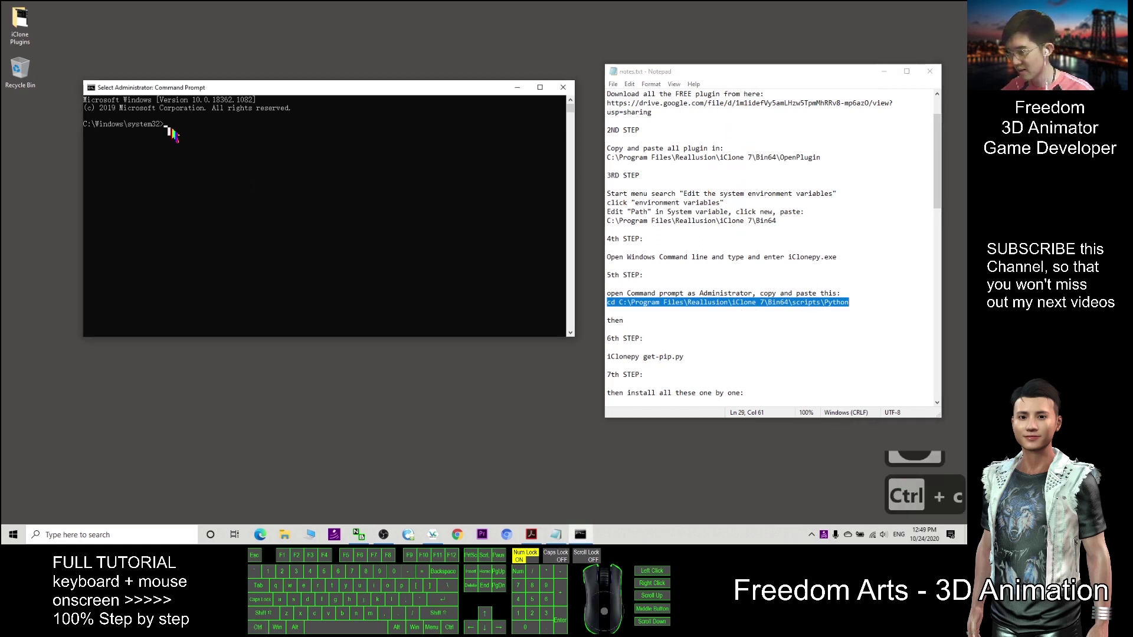
right_click(290, 176)
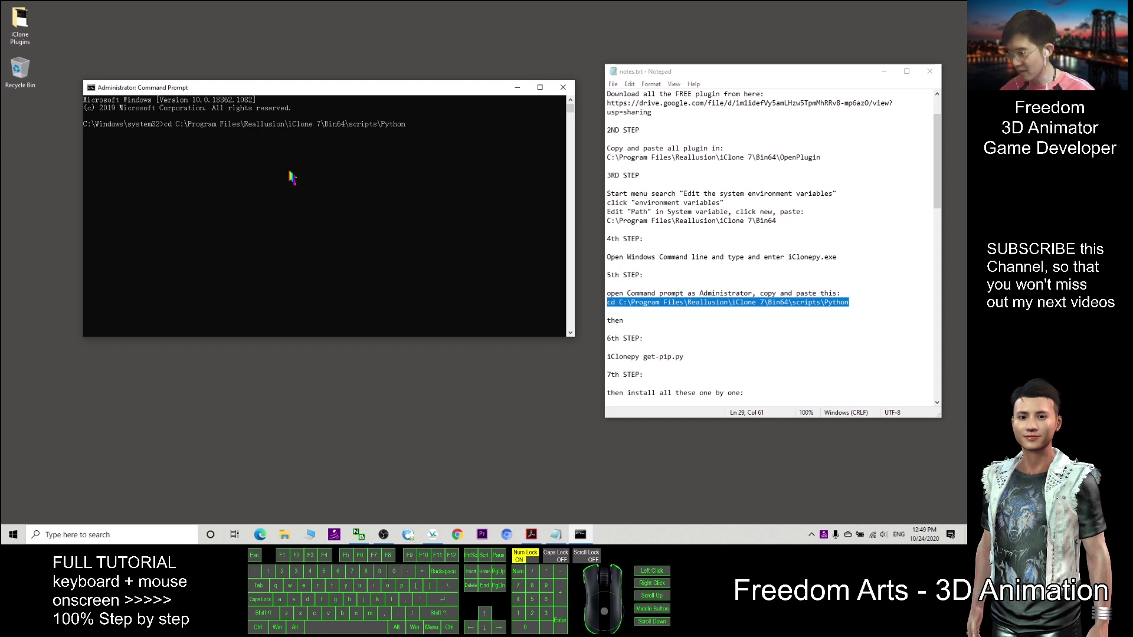
key(Return)
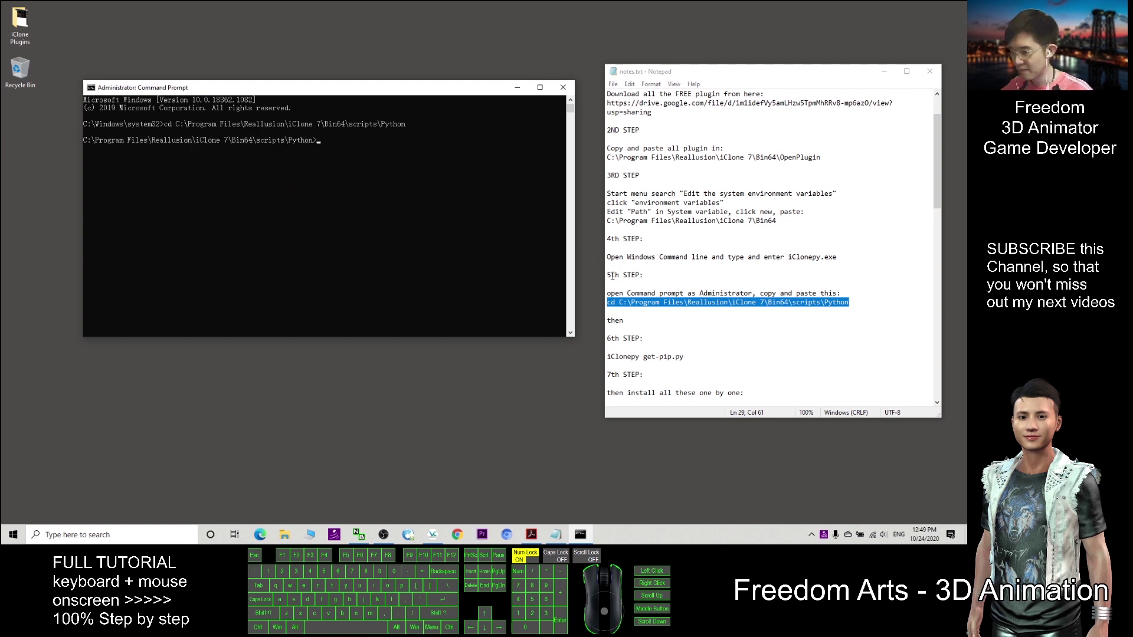
Copy the 6th STEP command "iClonepy get-pip.py" from notes.txt and run it in the administrator Command Prompt.
scroll(654, 293, down, 2)
click(610, 275)
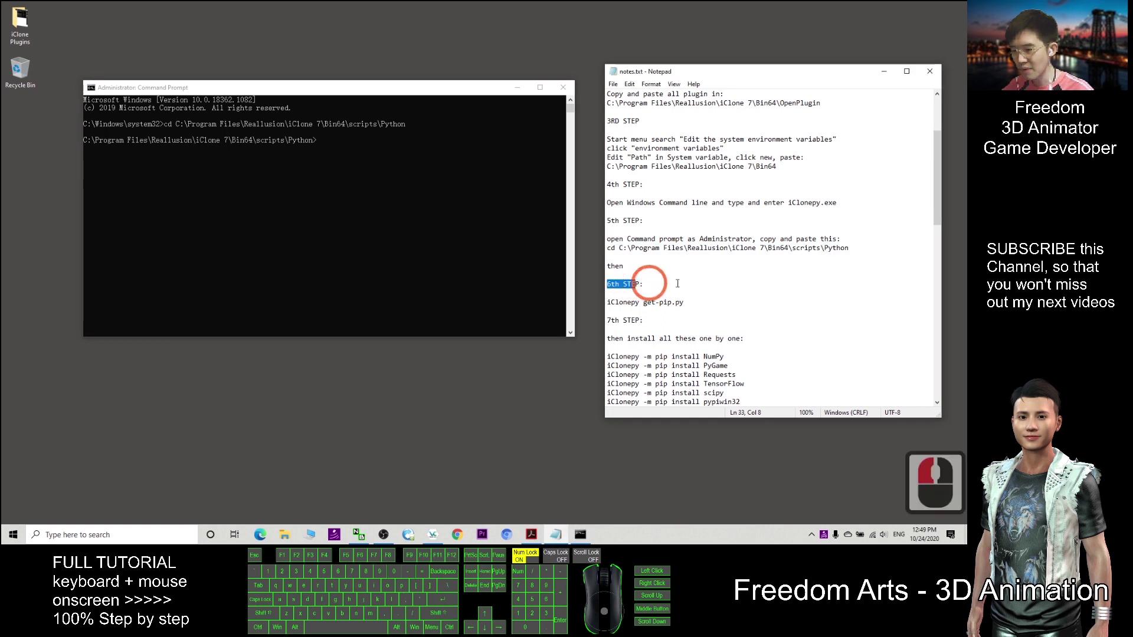
scroll(649, 283, down, 1)
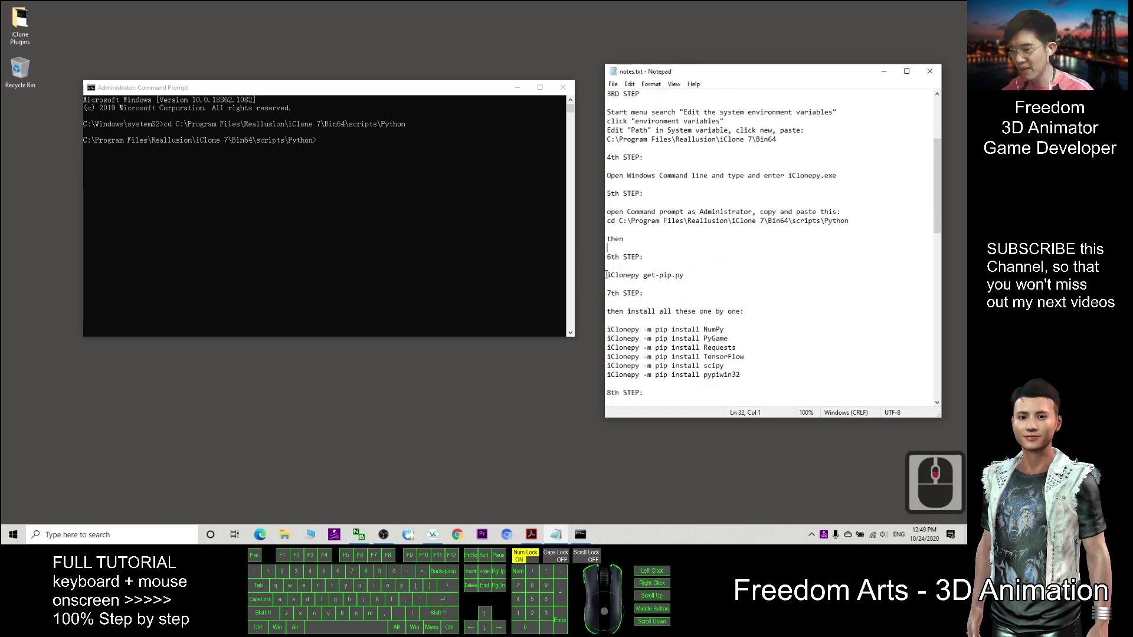
drag(606, 275, 687, 274)
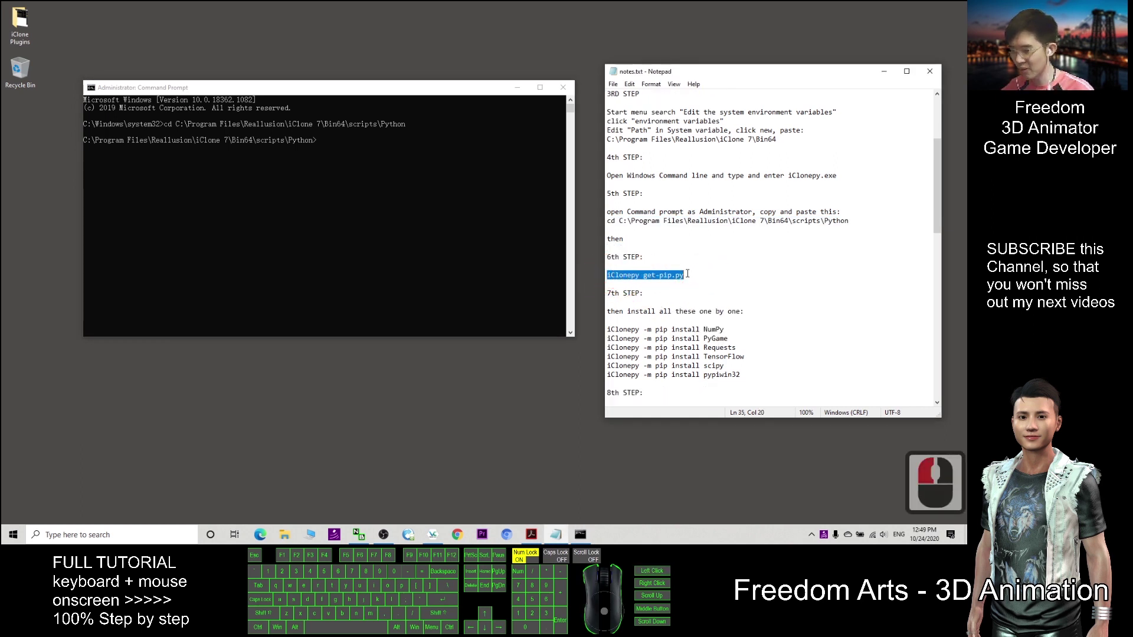
key(ctrl+c)
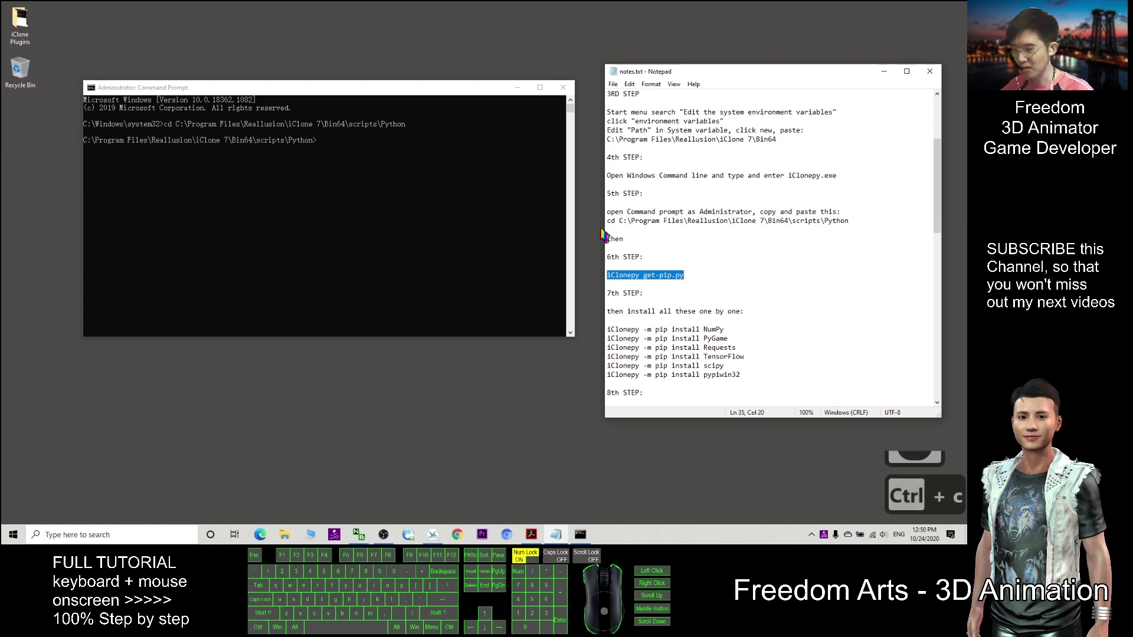
click(331, 146)
right_click(368, 157)
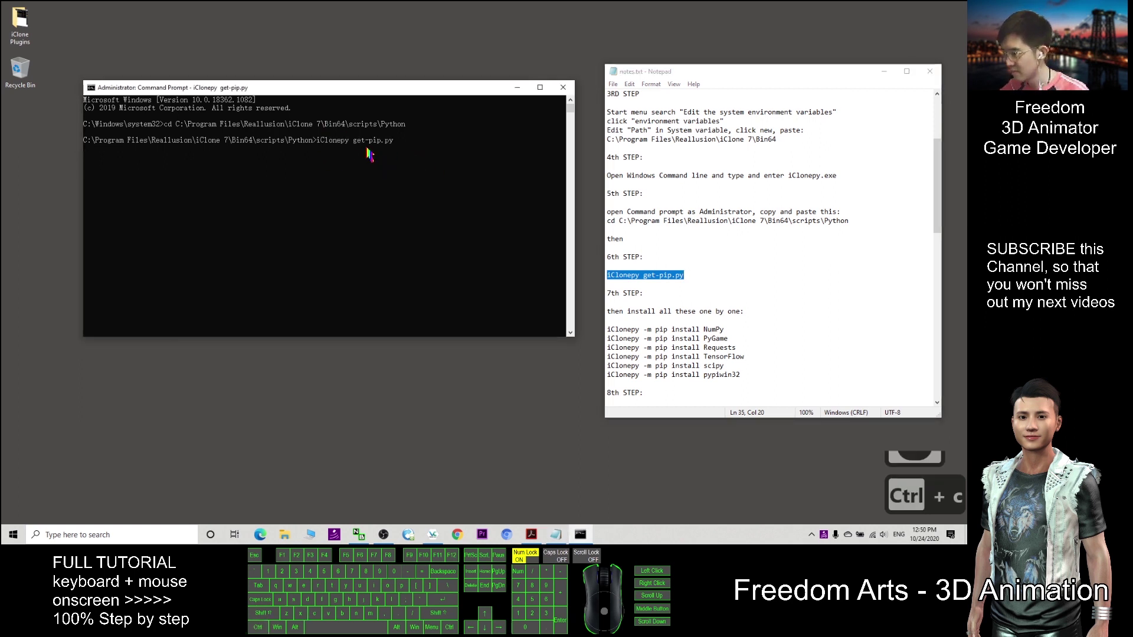
Read the 7th STEP instructions in notes.txt, then copy "iClonepy -m pip install NumPy" and run it in Command Prompt.
scroll(624, 186, down, 4)
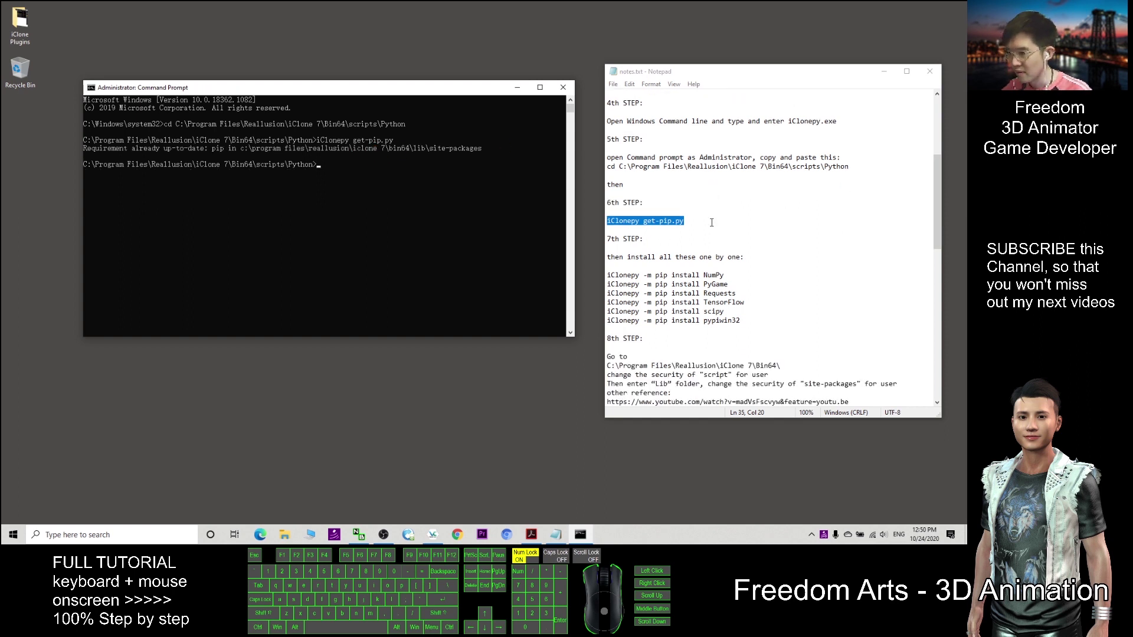
click(635, 186)
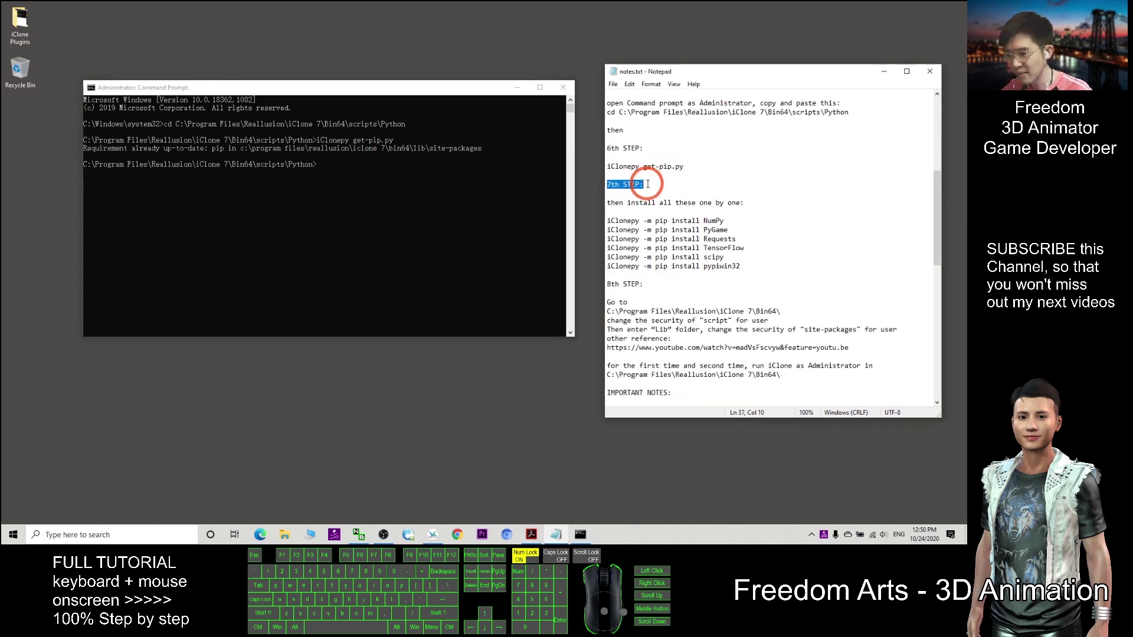
click(668, 197)
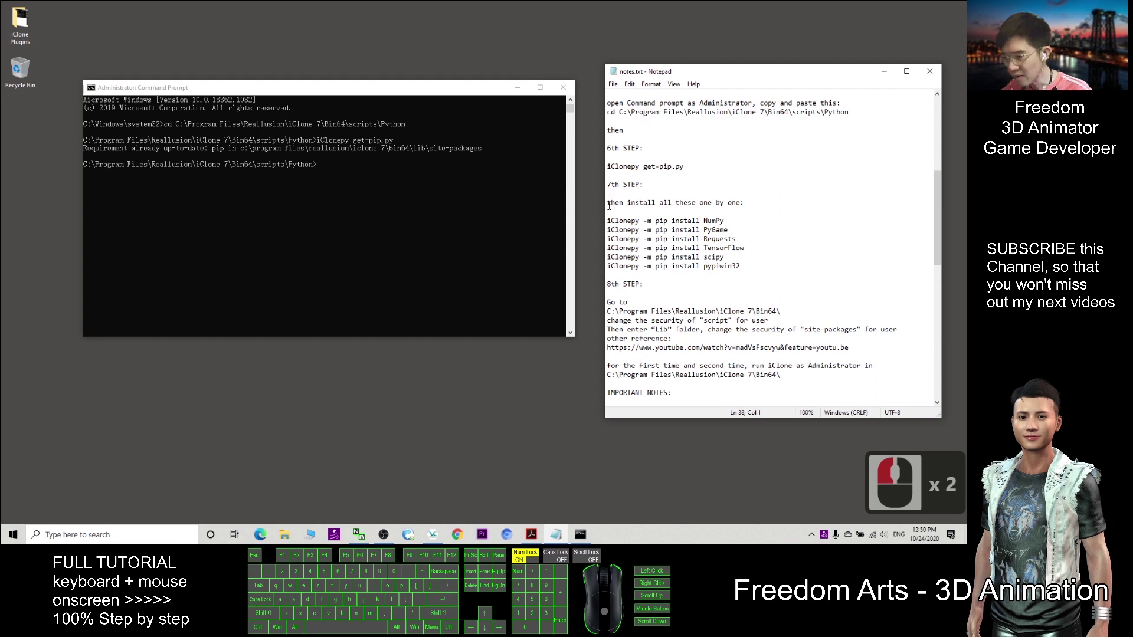
drag(609, 203, 720, 203)
click(749, 202)
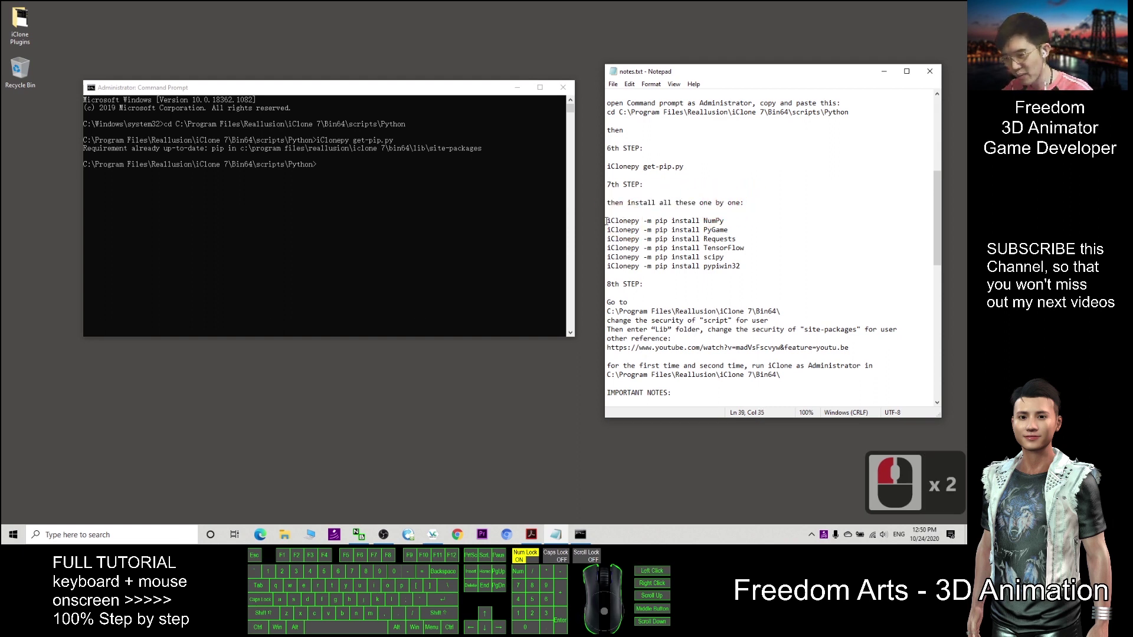
drag(607, 221, 724, 220)
key(ctrl+c)
click(329, 175)
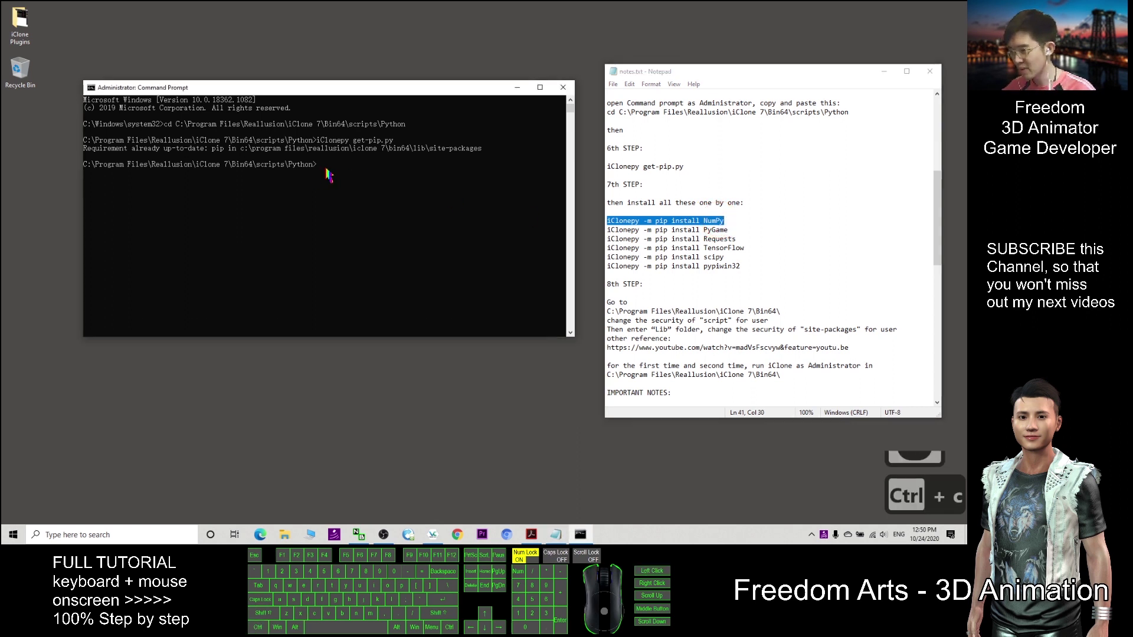
right_click(366, 175)
key(Return)
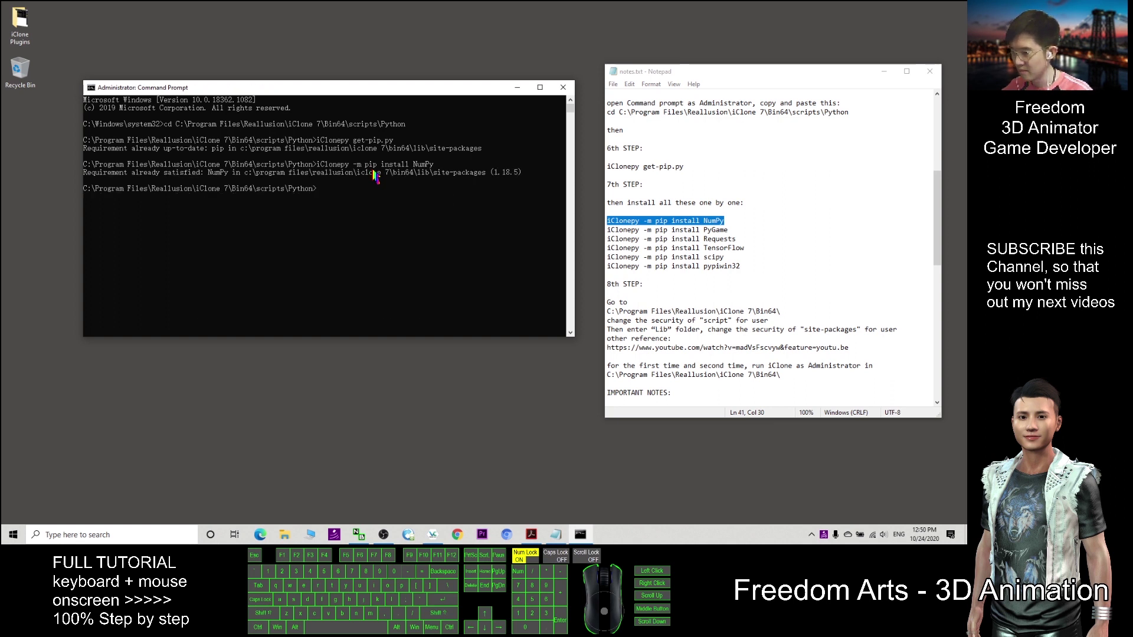
Copy "iClonepy -m pip install PyGame" from notes.txt and run it in Command Prompt.
drag(609, 229, 727, 230)
key(ctrl+c)
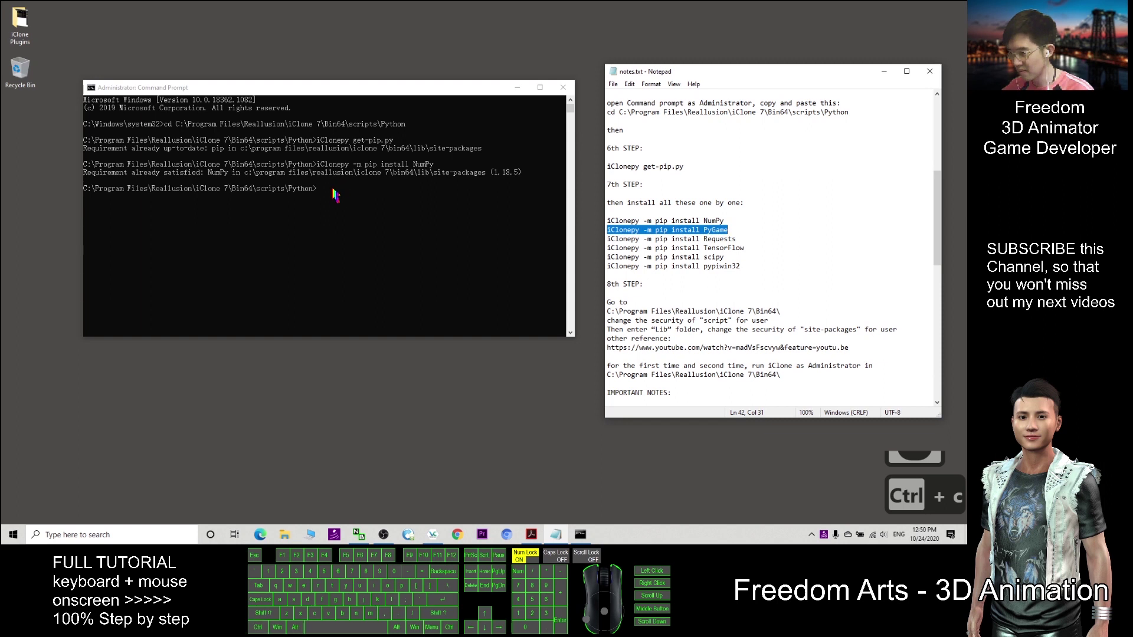
click(334, 197)
right_click(330, 200)
key(Return)
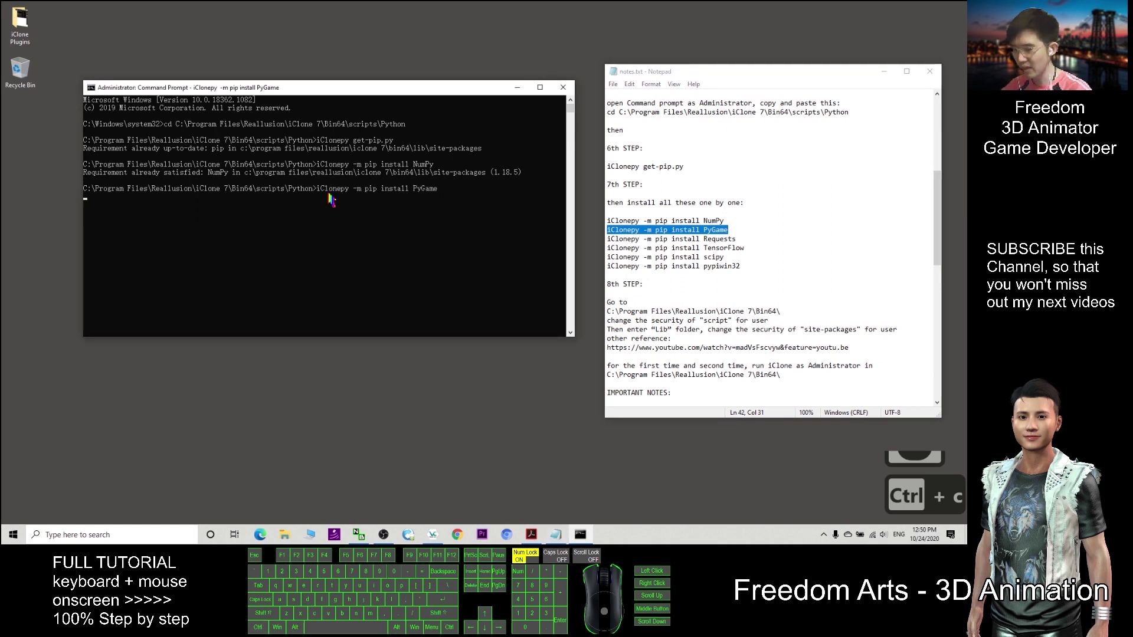
Copy "iClonepy -m pip install Requests" from notes.txt and run it in Command Prompt.
drag(609, 238, 738, 239)
key(ctrl+c)
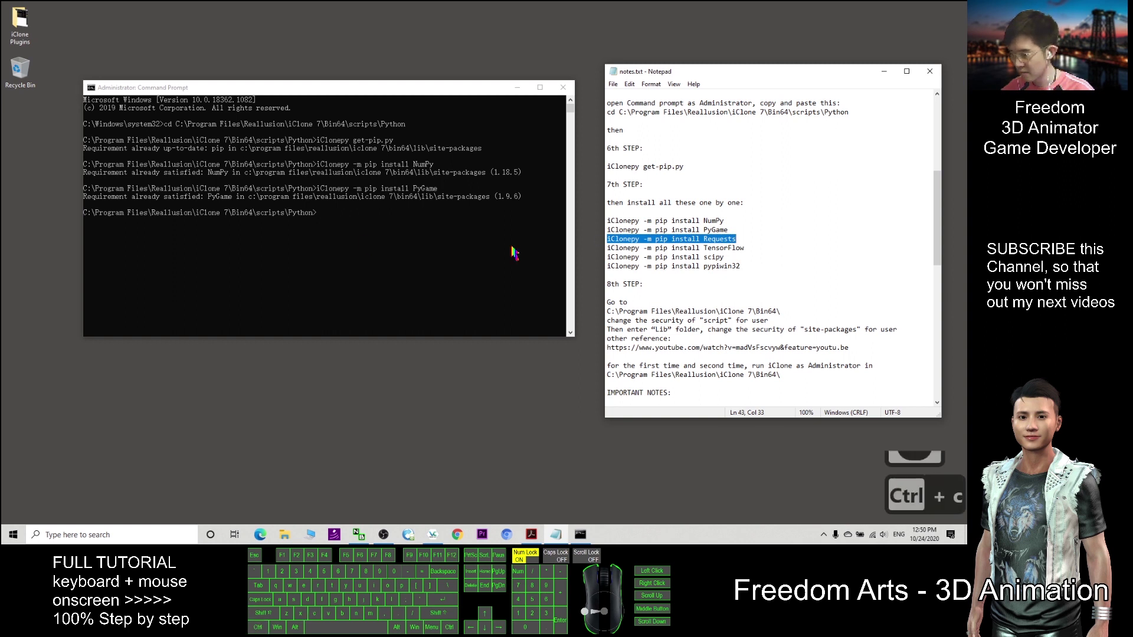
click(341, 224)
click(331, 223)
right_click(332, 223)
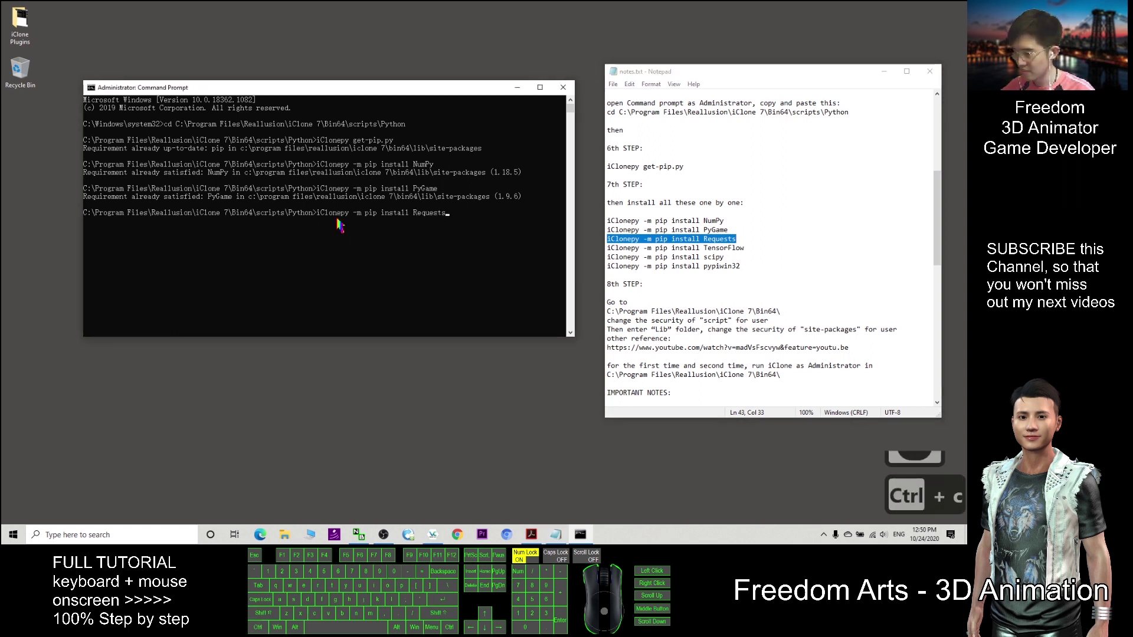
key(Return)
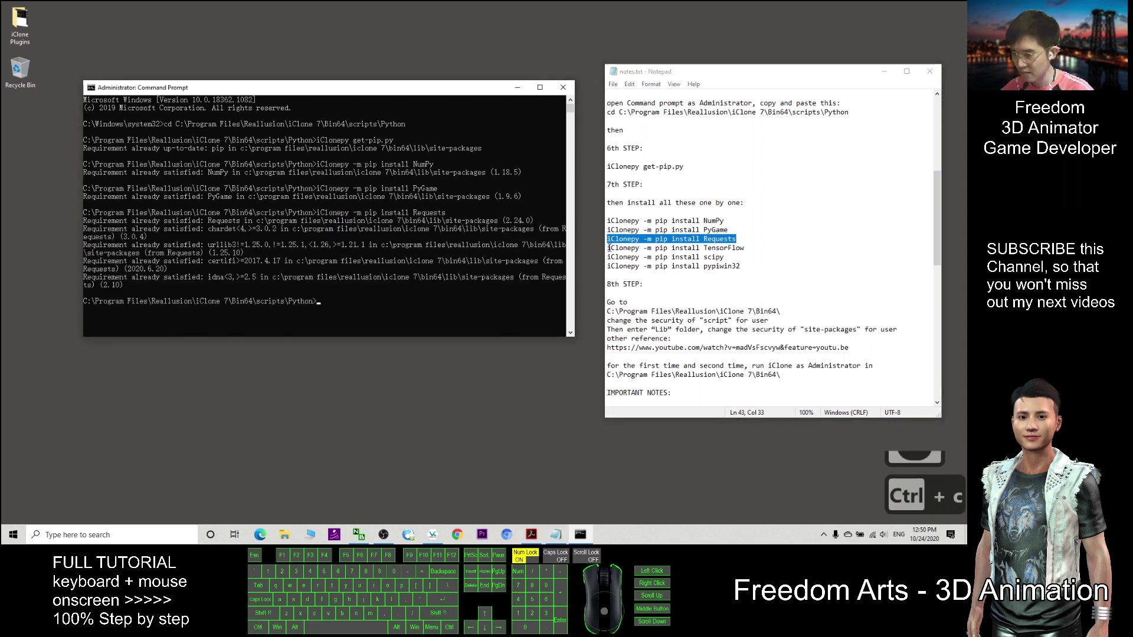
Copy "iClonepy -m pip install TensorFlow" from notes.txt and run it in Command Prompt.
drag(608, 248, 746, 248)
key(ctrl+c)
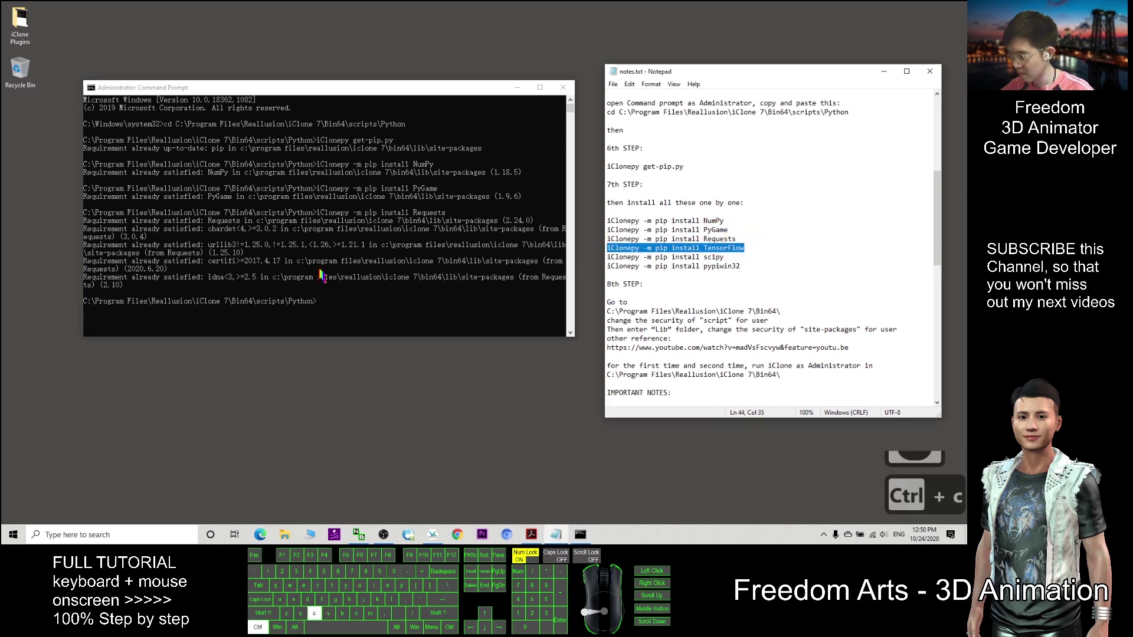
click(331, 302)
right_click(341, 308)
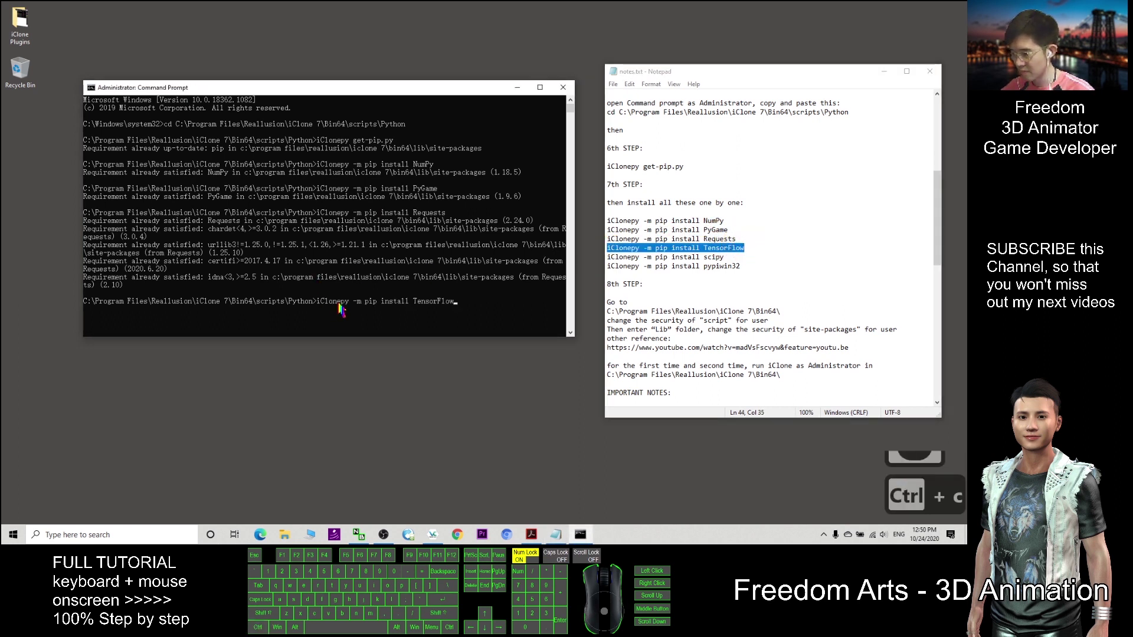
key(Return)
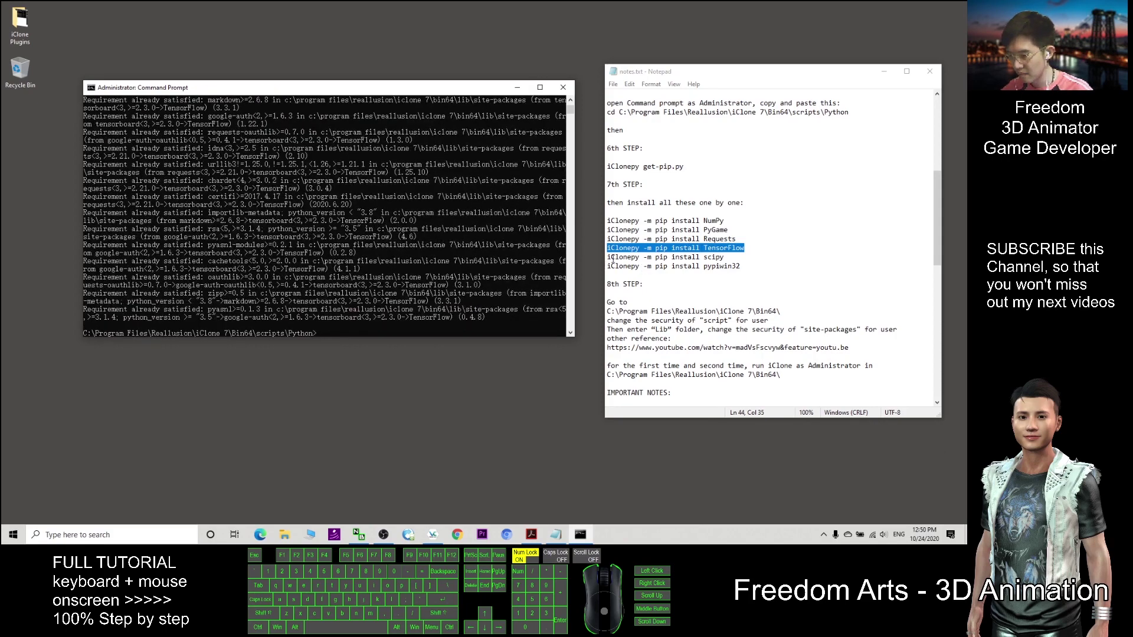
Copy "iClonepy -m pip install scipy" from notes.txt and run it in Command Prompt.
drag(608, 258, 722, 258)
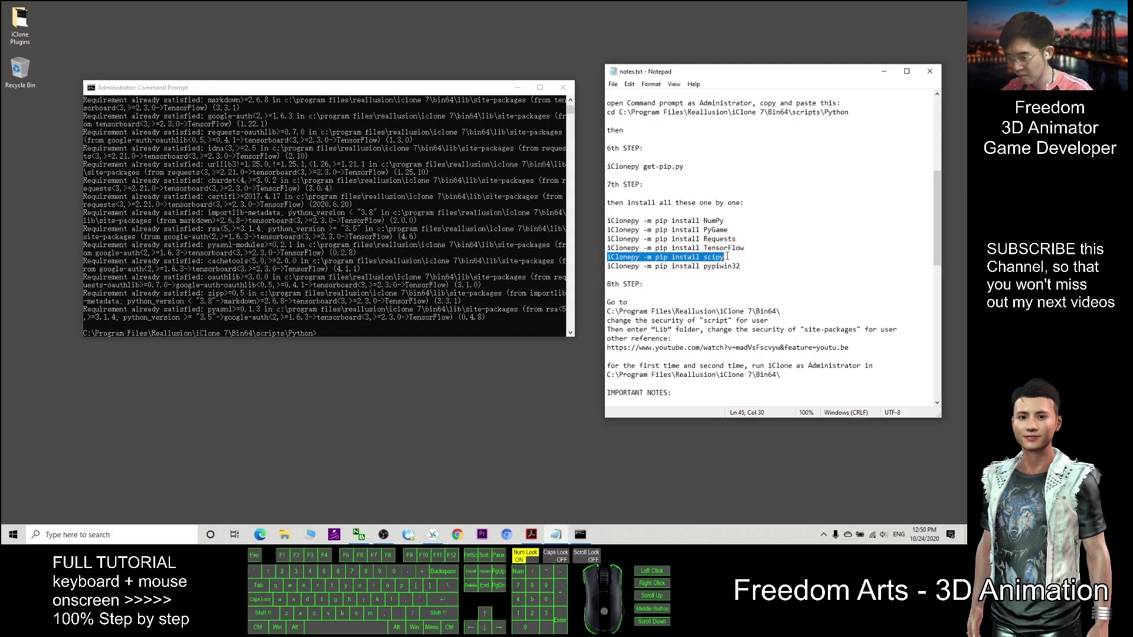
key(ctrl+c)
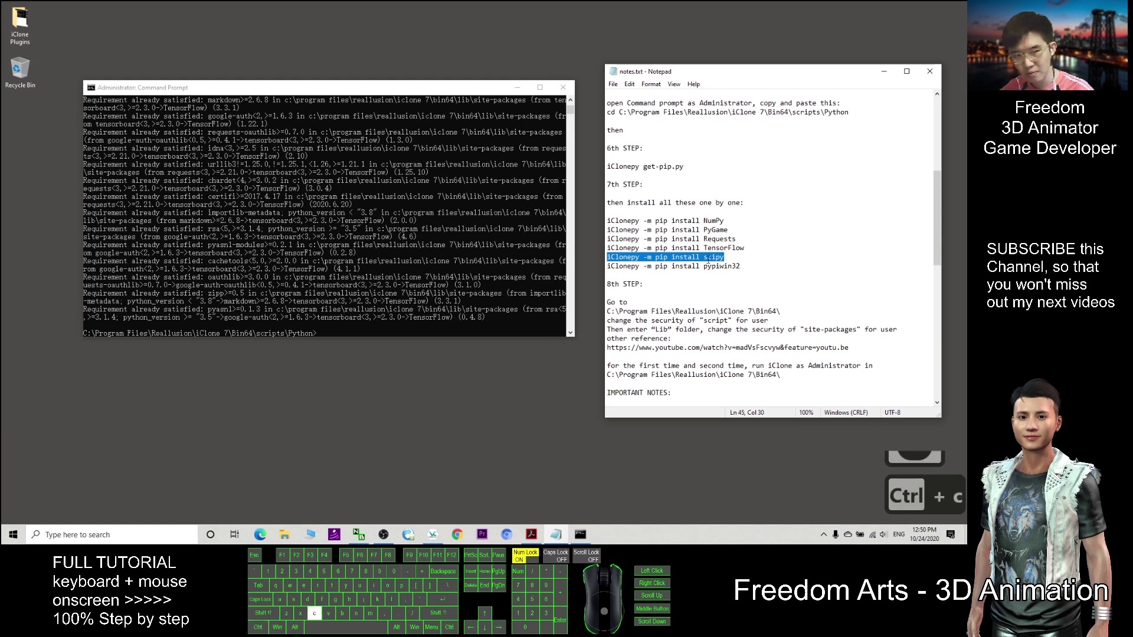
click(333, 334)
right_click(331, 341)
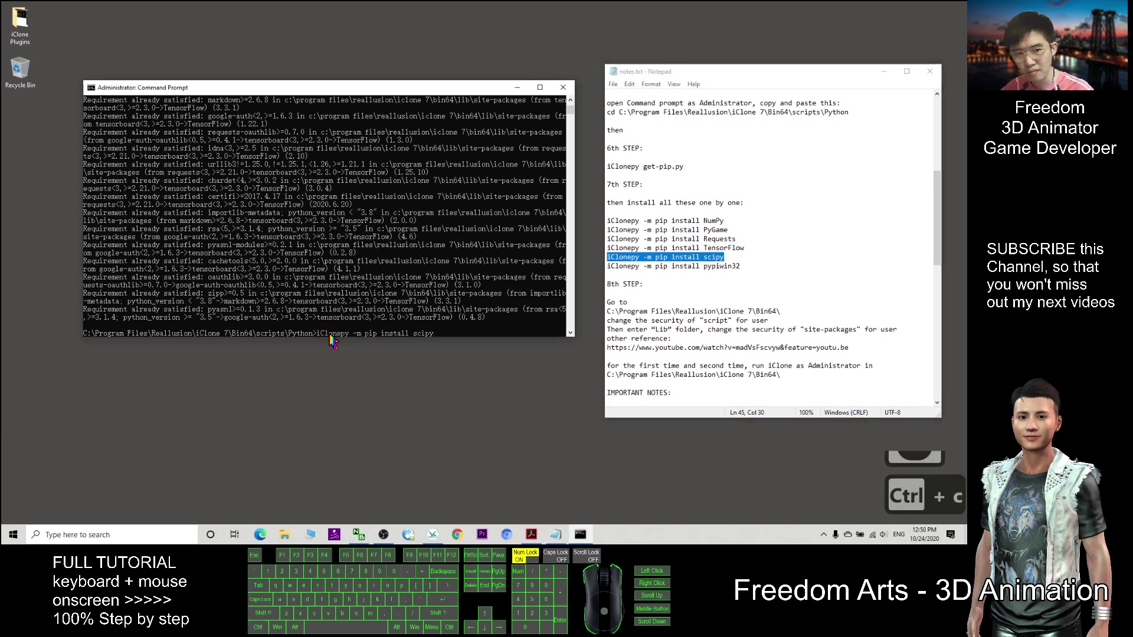
key(Return)
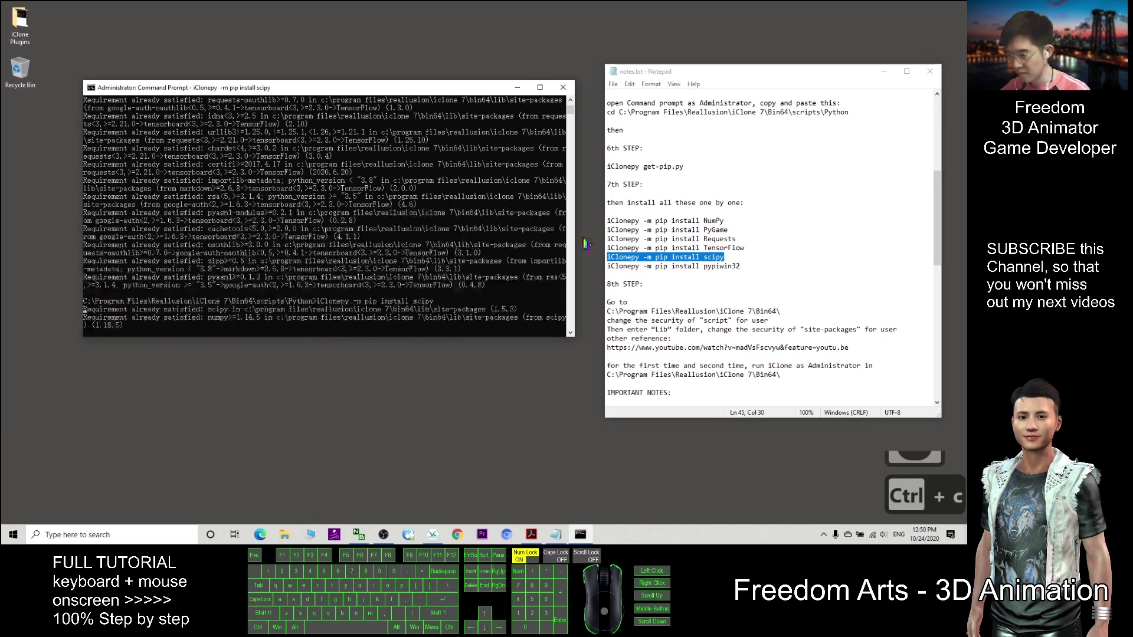
Copy "iClonepy -m pip install pypiwin32" from notes.txt and run it in Command Prompt.
drag(608, 266, 784, 263)
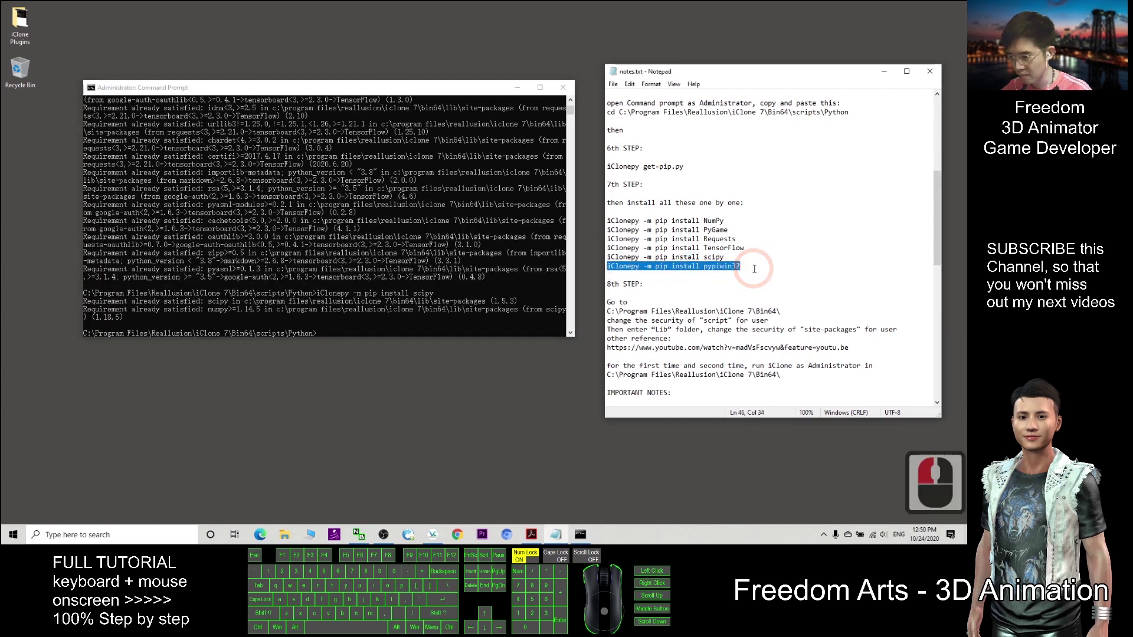
key(ctrl+c)
click(324, 335)
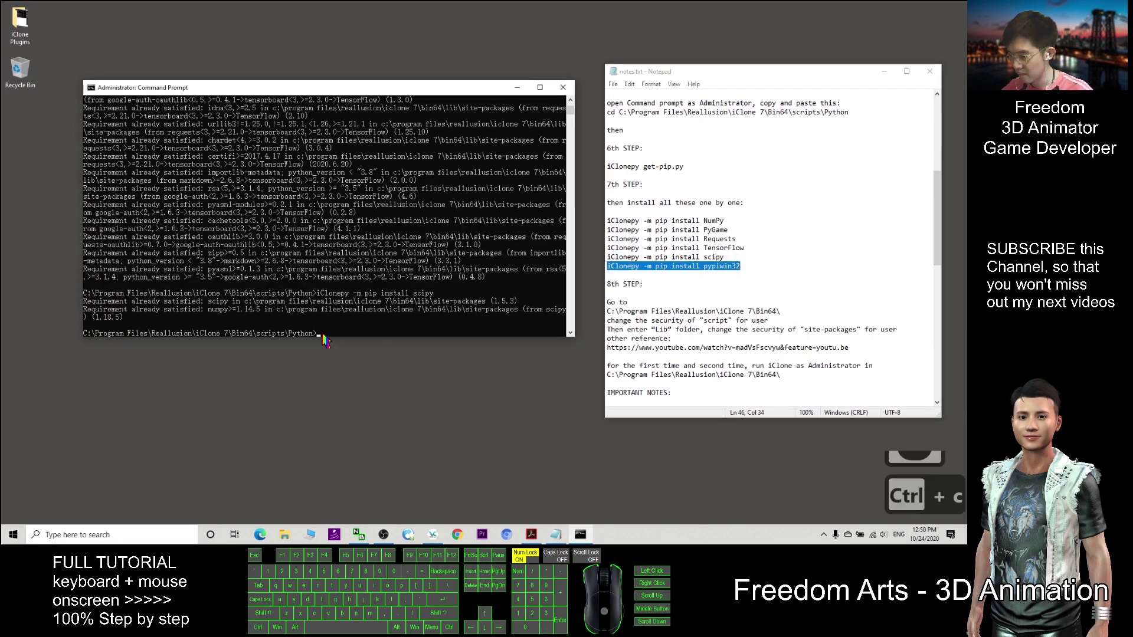
right_click(371, 340)
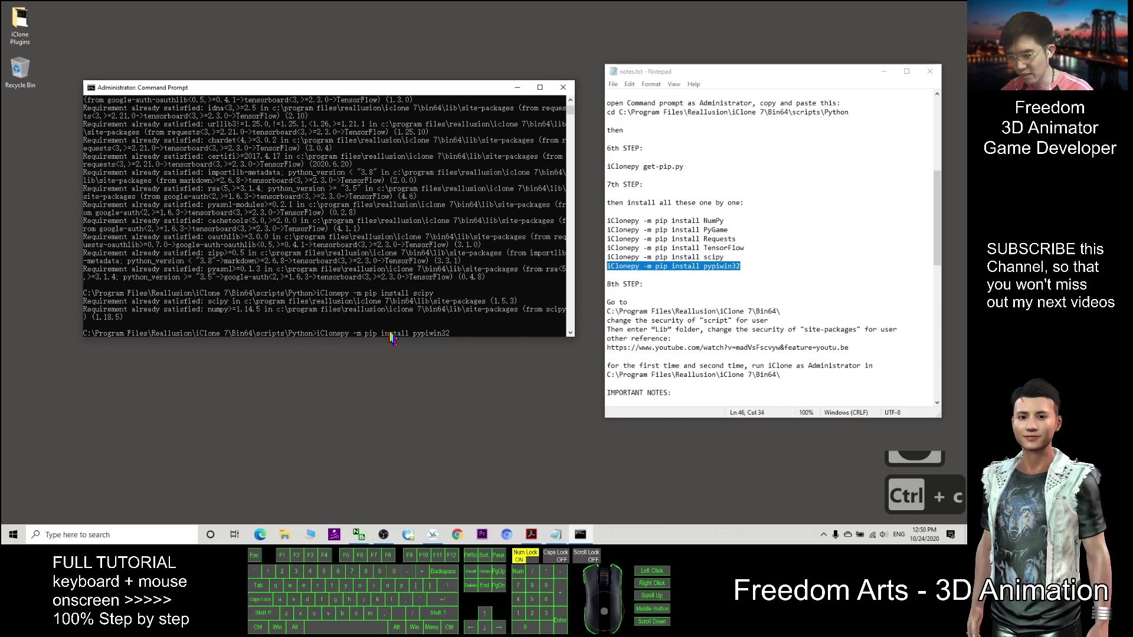
key(Return)
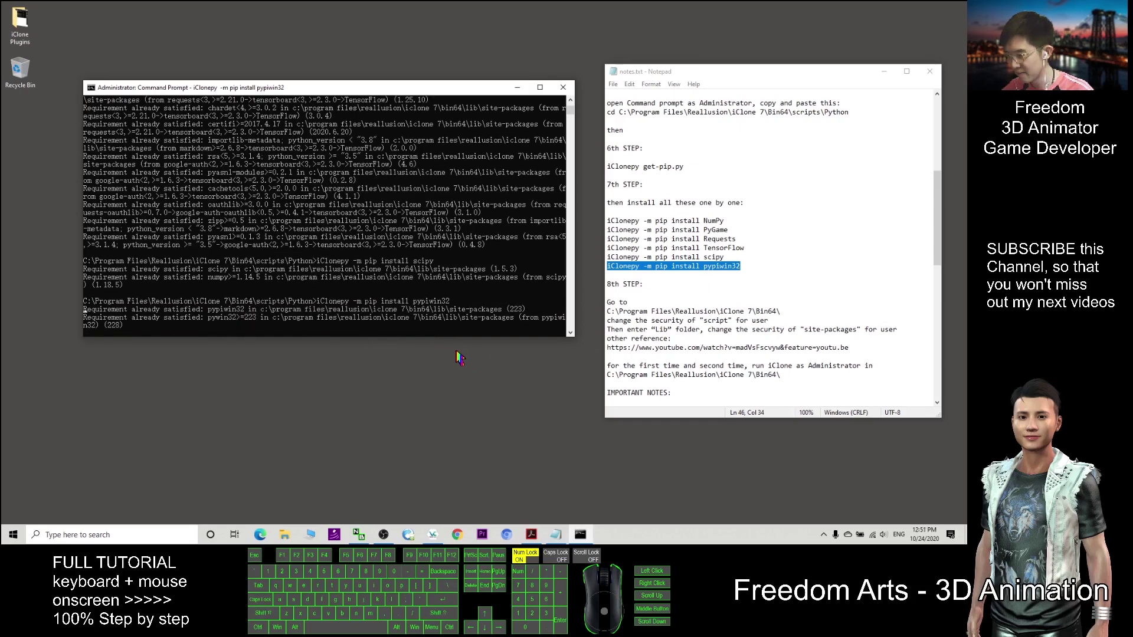
scroll(705, 270, down, 4)
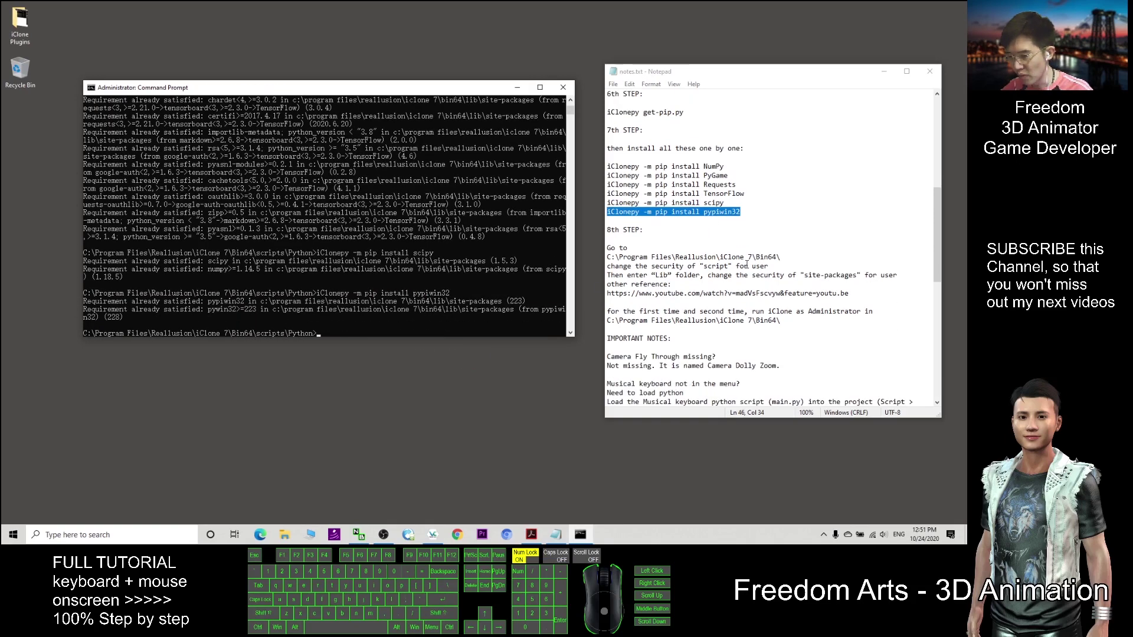
Close Command Prompt and open the path "C:\Program Files\Reallusion\iClone 7\Bin64\" copied from notes.txt in a new File Explorer window.
click(564, 88)
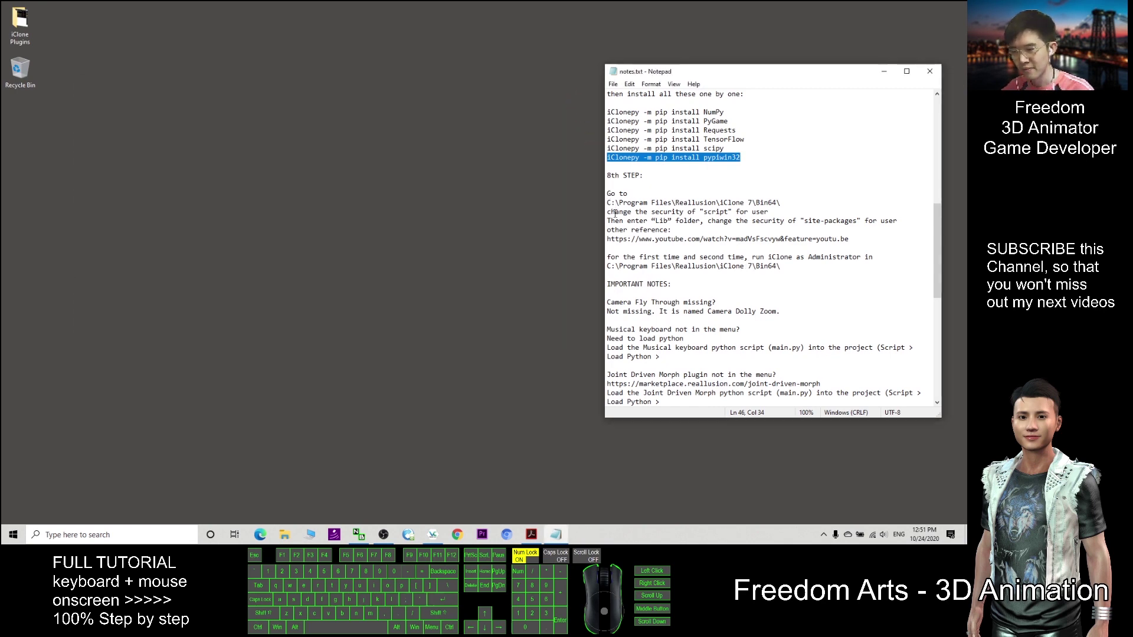
drag(608, 204, 779, 199)
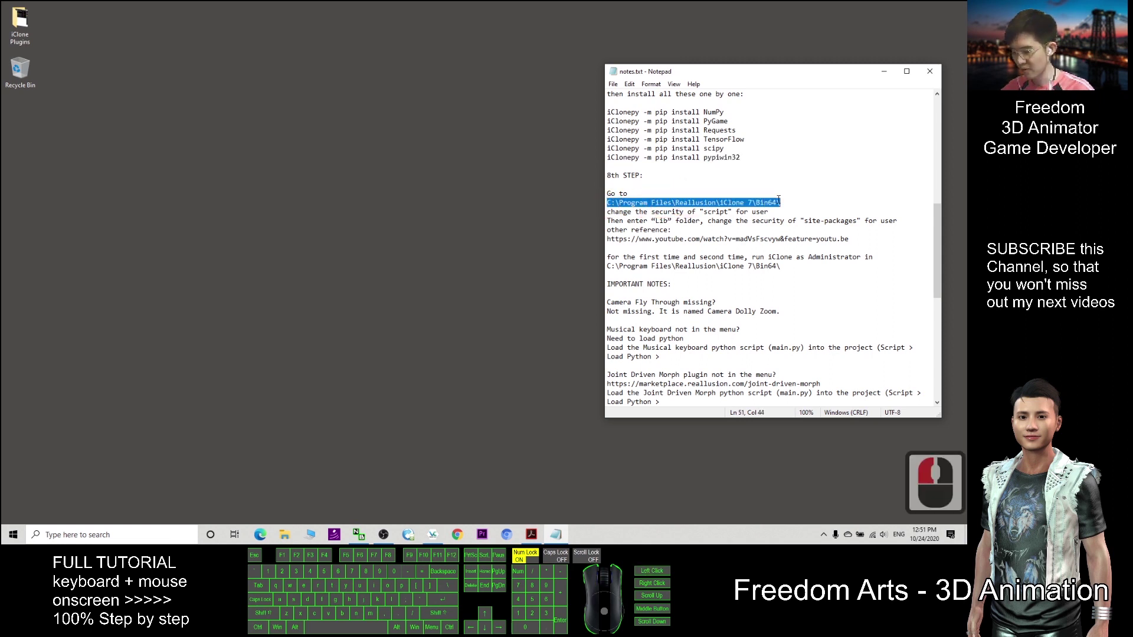
key(ctrl+c)
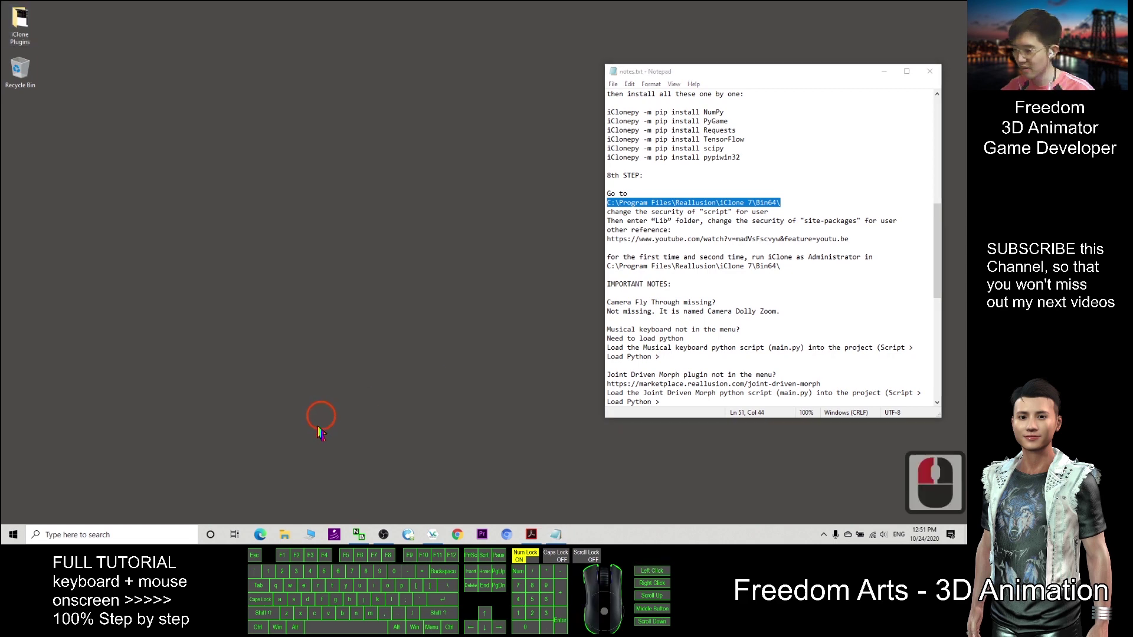
click(284, 536)
right_click(284, 536)
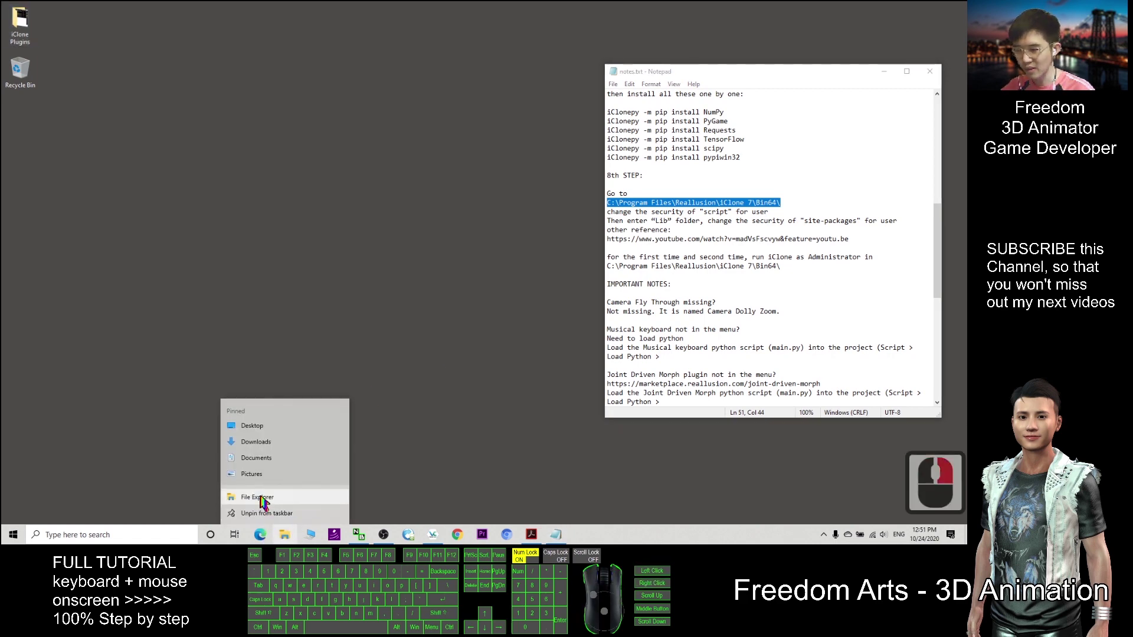
click(254, 497)
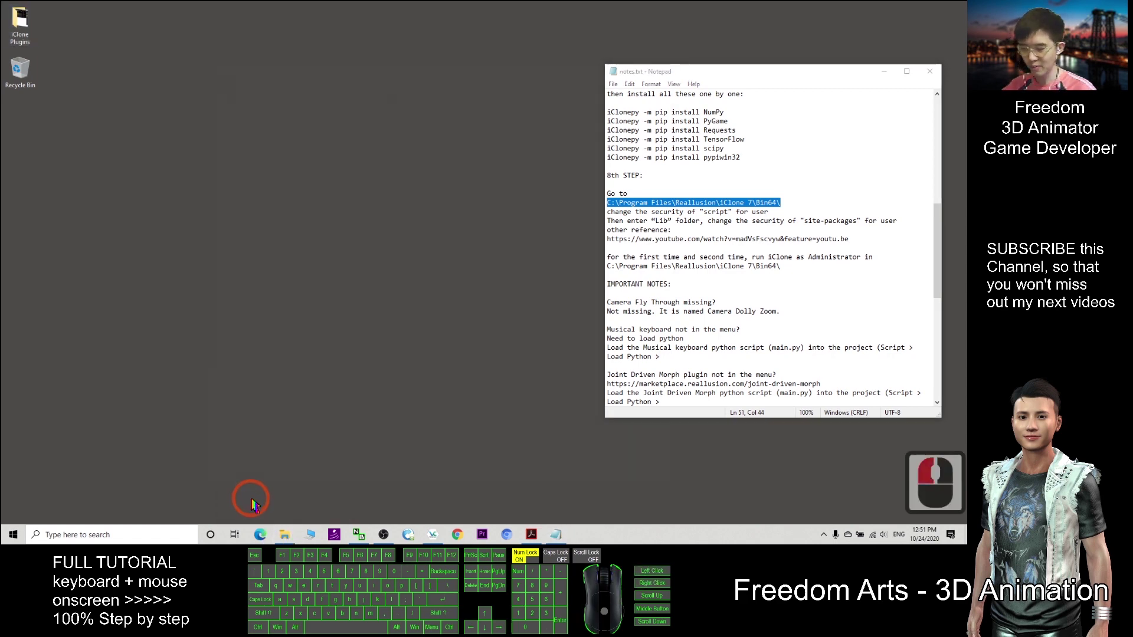
drag(450, 70, 311, 67)
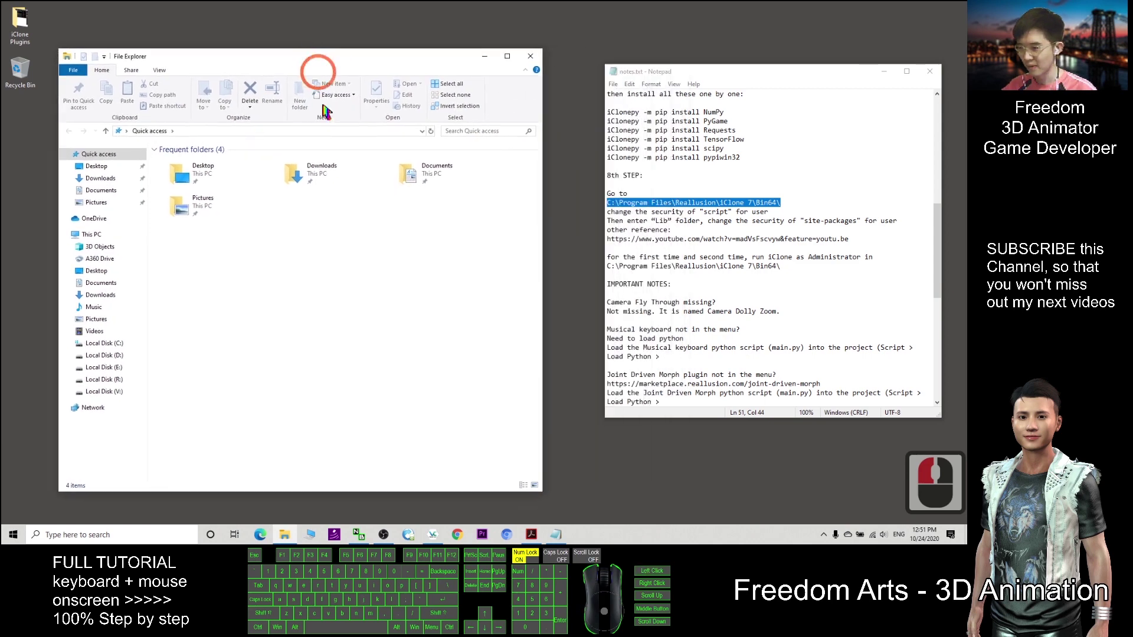
double_click(304, 131)
key(ctrl+v)
key(Return)
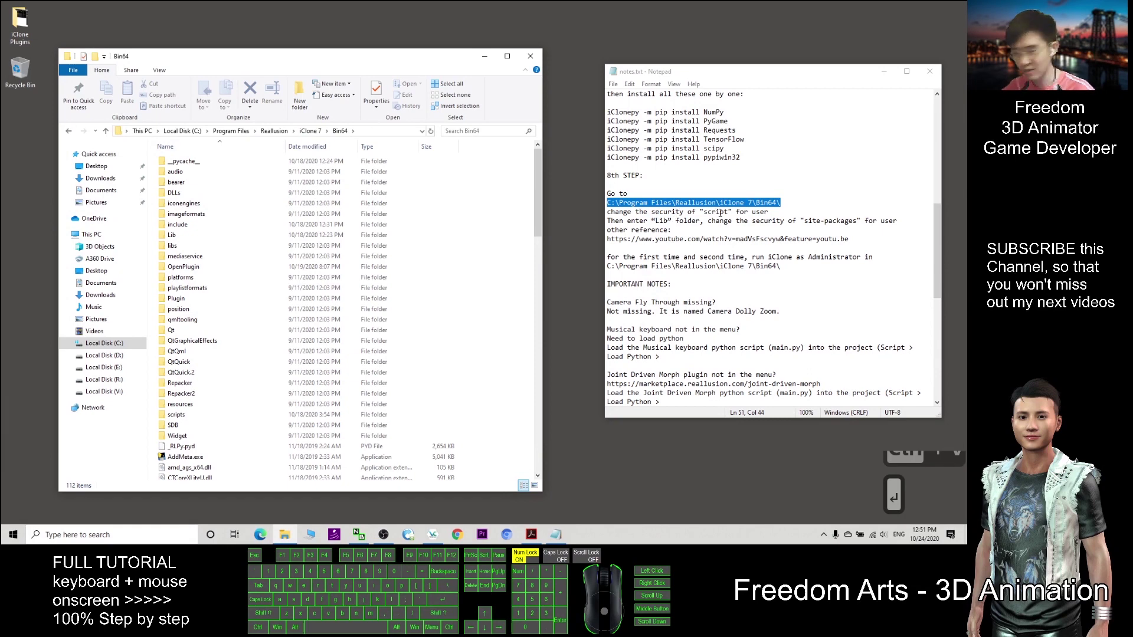
Open the security permissions of the scripts folder in Bin64 for editing.
right_click(175, 416)
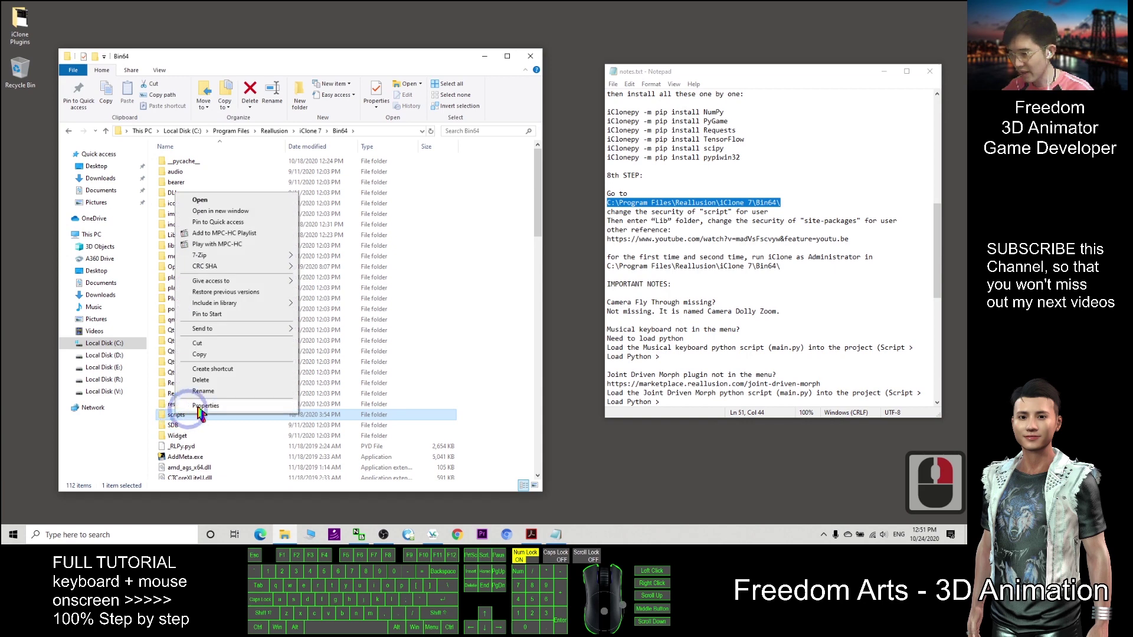
click(200, 406)
drag(224, 290, 315, 134)
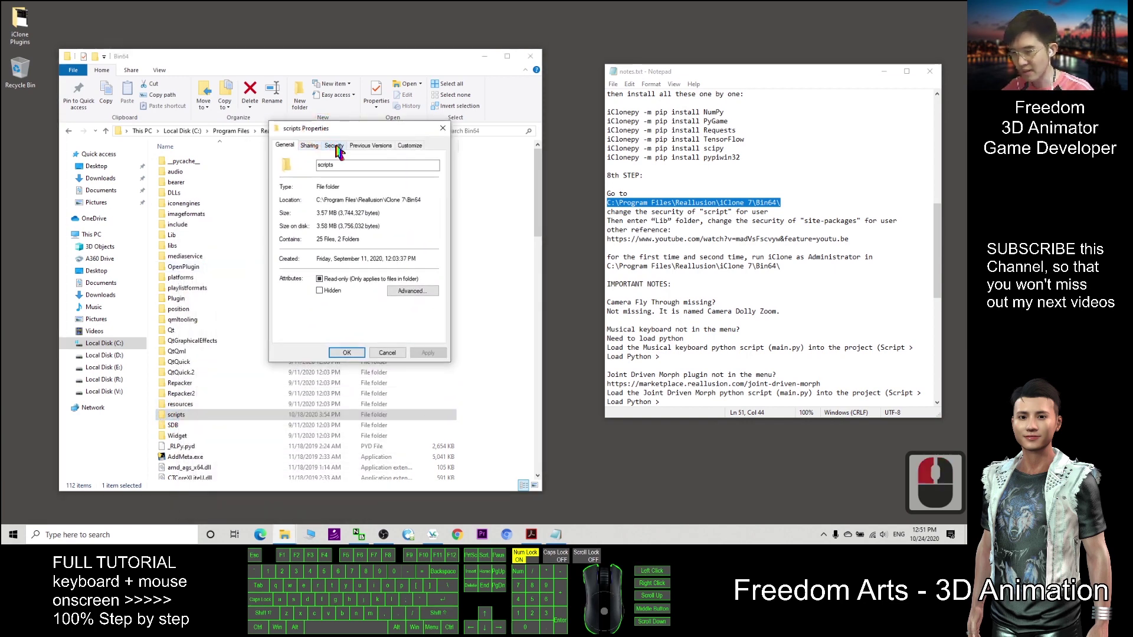
click(336, 147)
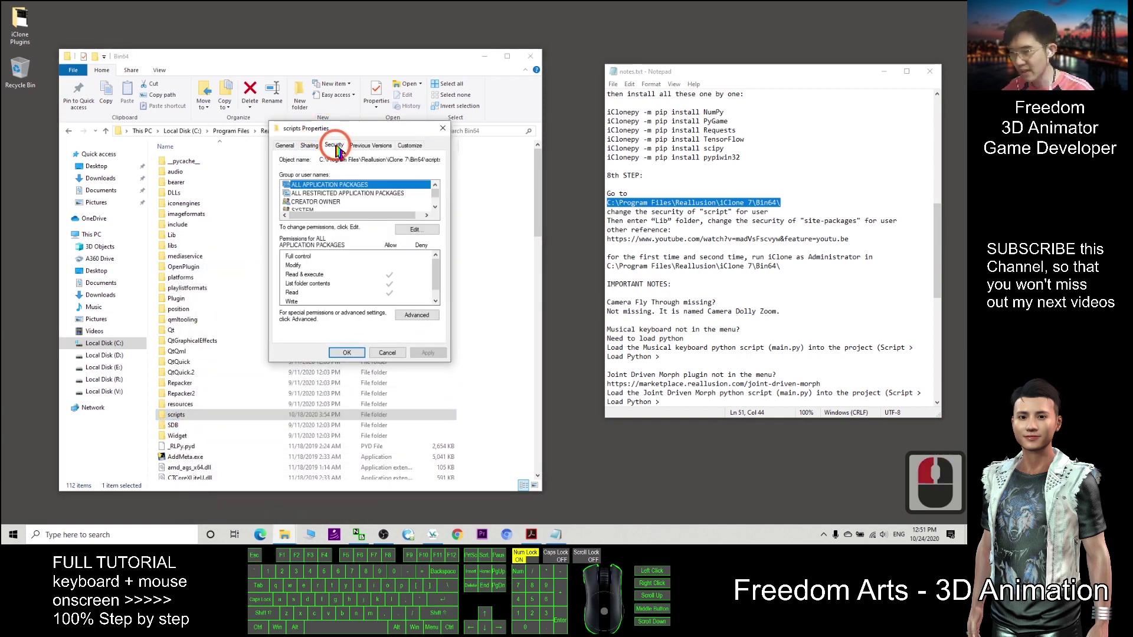
click(417, 232)
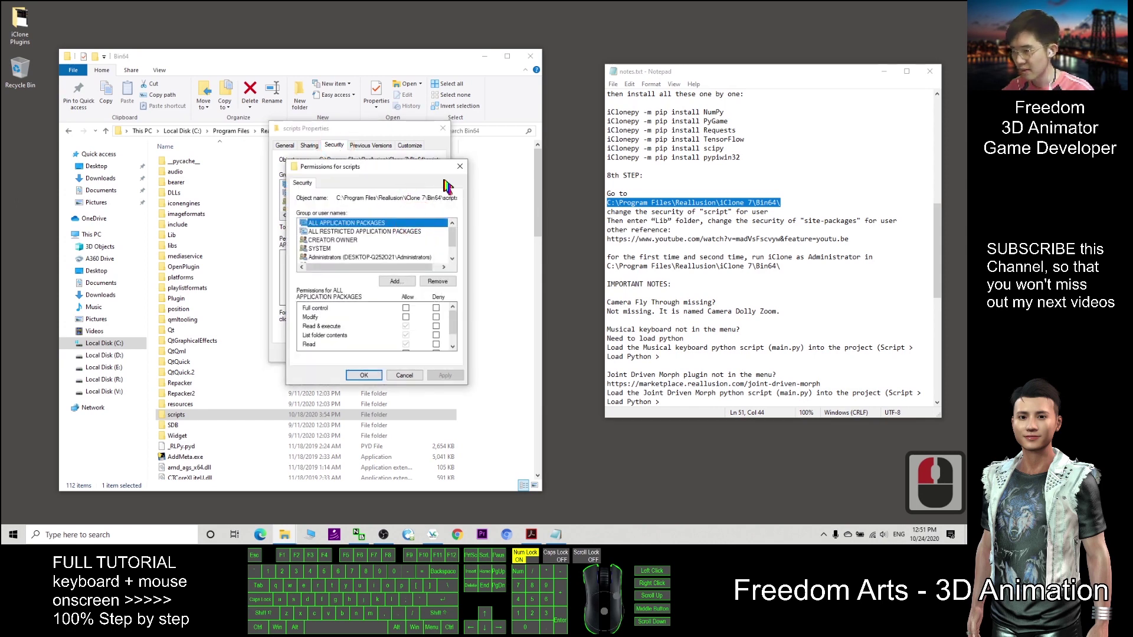
Allow the Users group full control of the scripts folder, and close the folder's properties.
drag(453, 231, 459, 246)
click(319, 248)
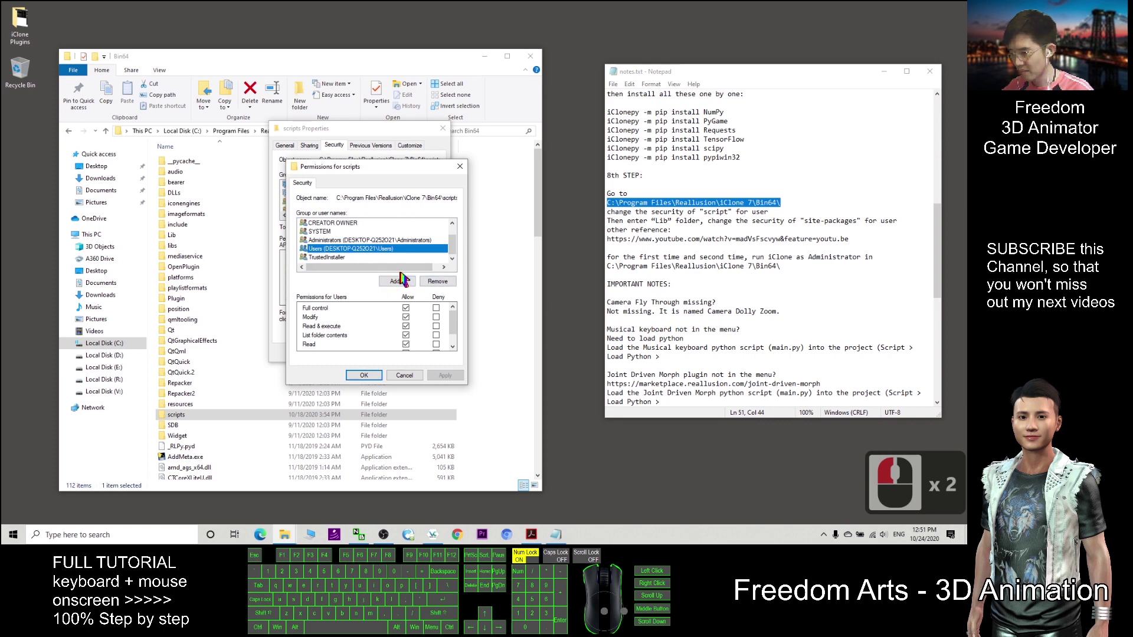
click(406, 308)
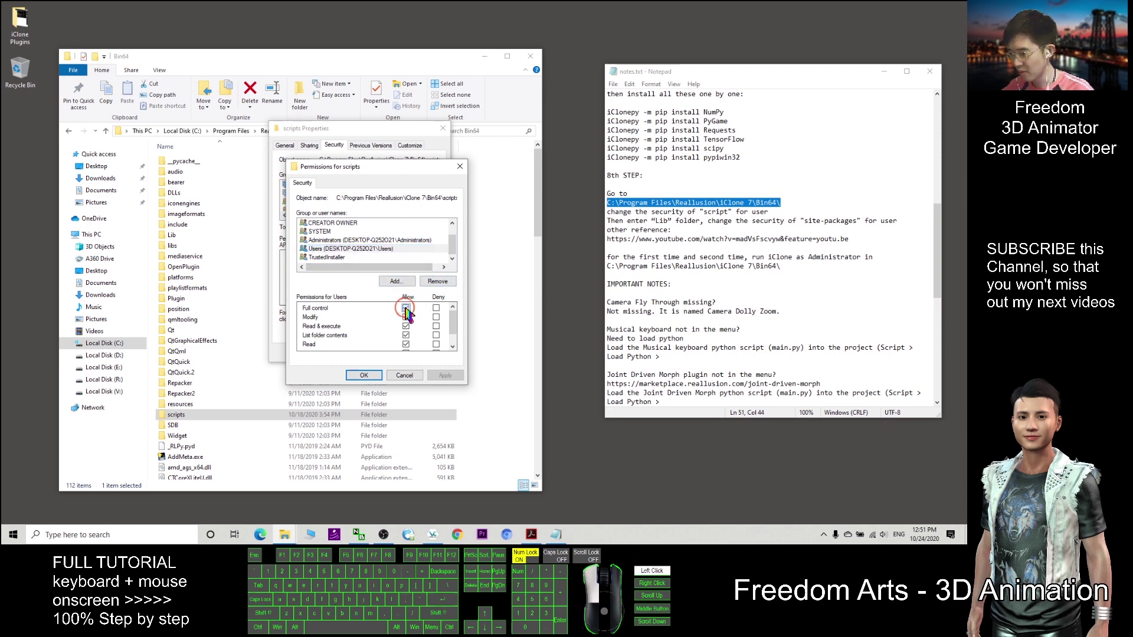
scroll(407, 322, down, 3)
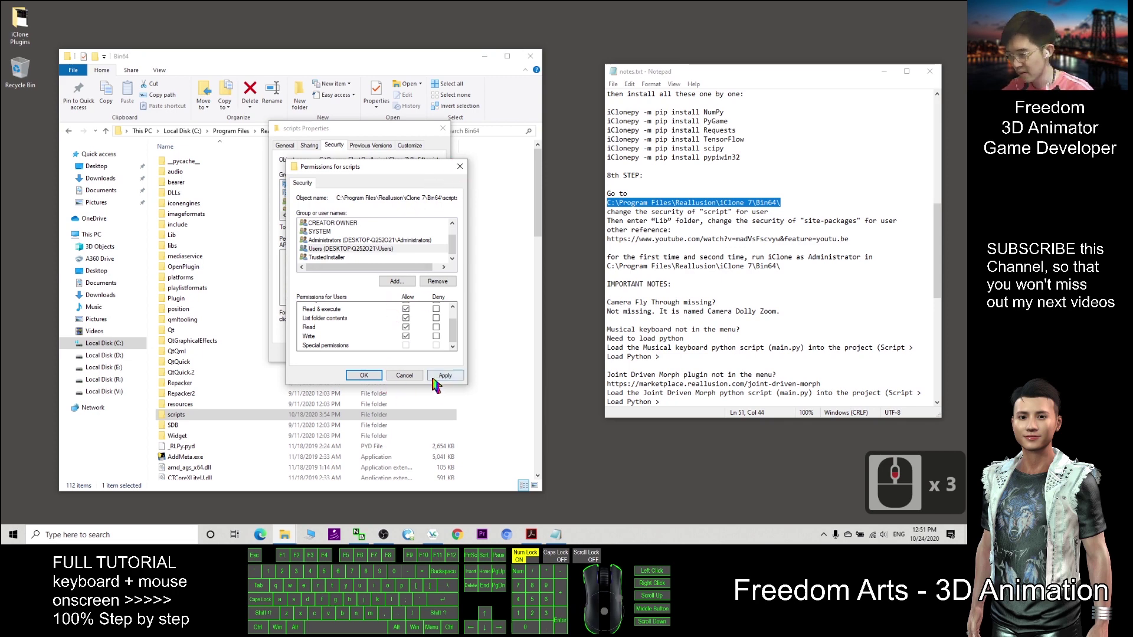
click(366, 376)
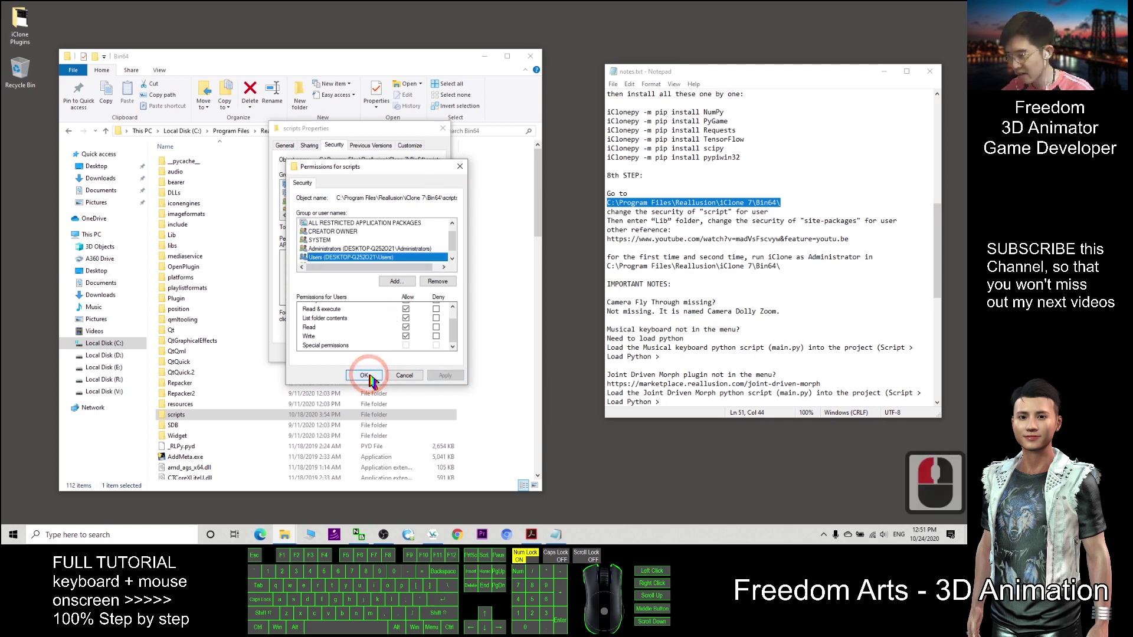
click(443, 129)
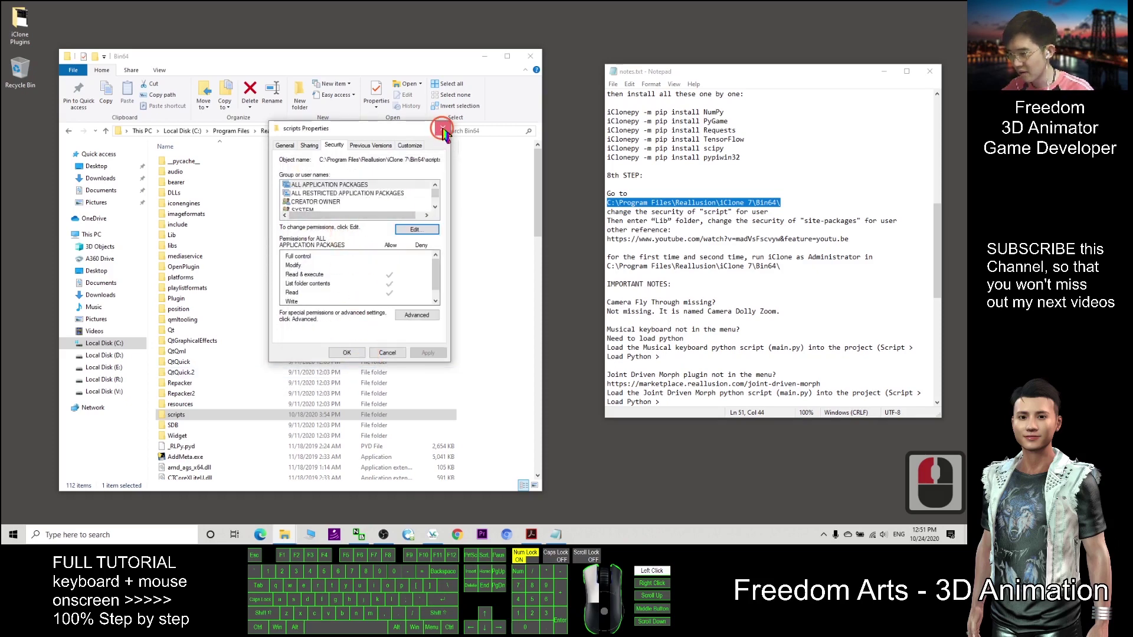
Open the Lib folder inside Bin64, as named in the 8th step of notes.txt.
double_click(655, 222)
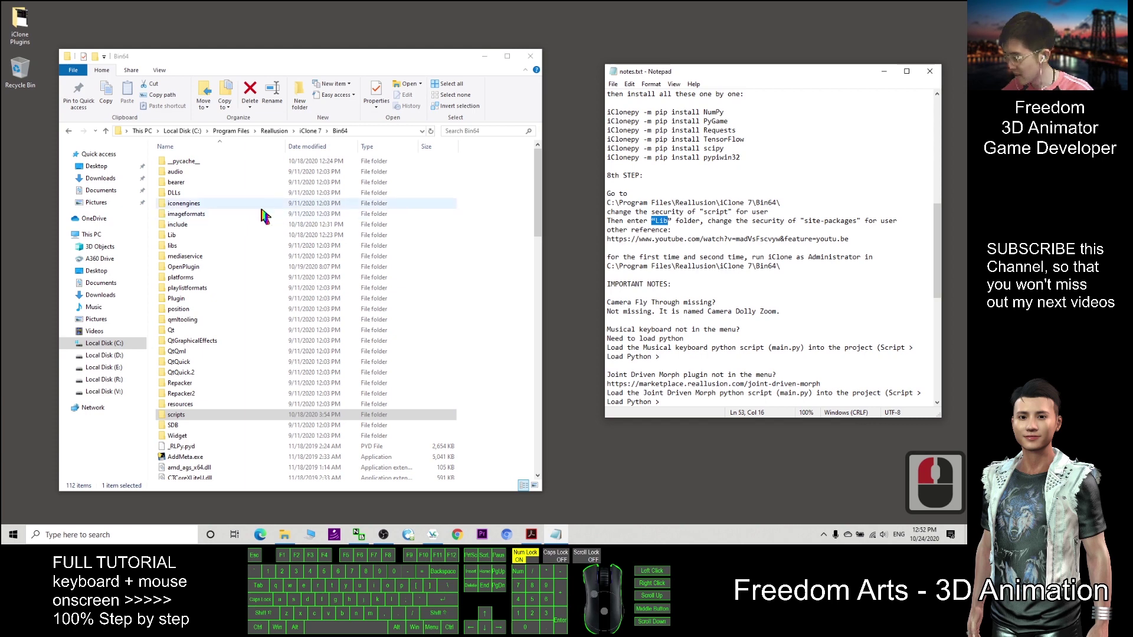
click(181, 236)
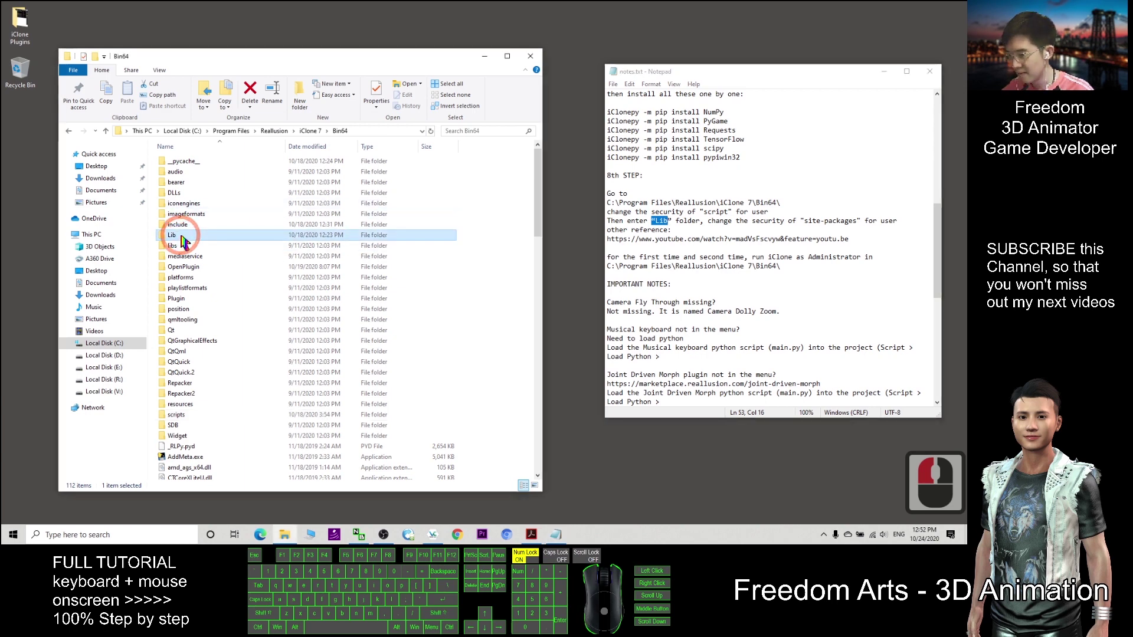
double_click(177, 235)
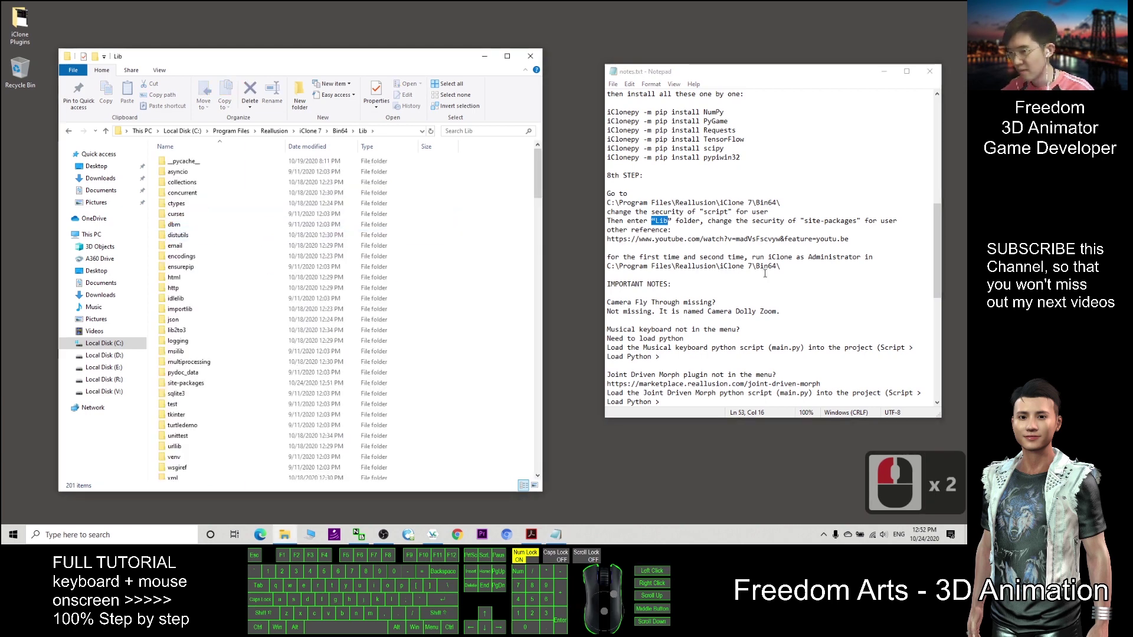
Open the security permissions of the site-packages folder in Lib for editing.
drag(719, 221, 841, 220)
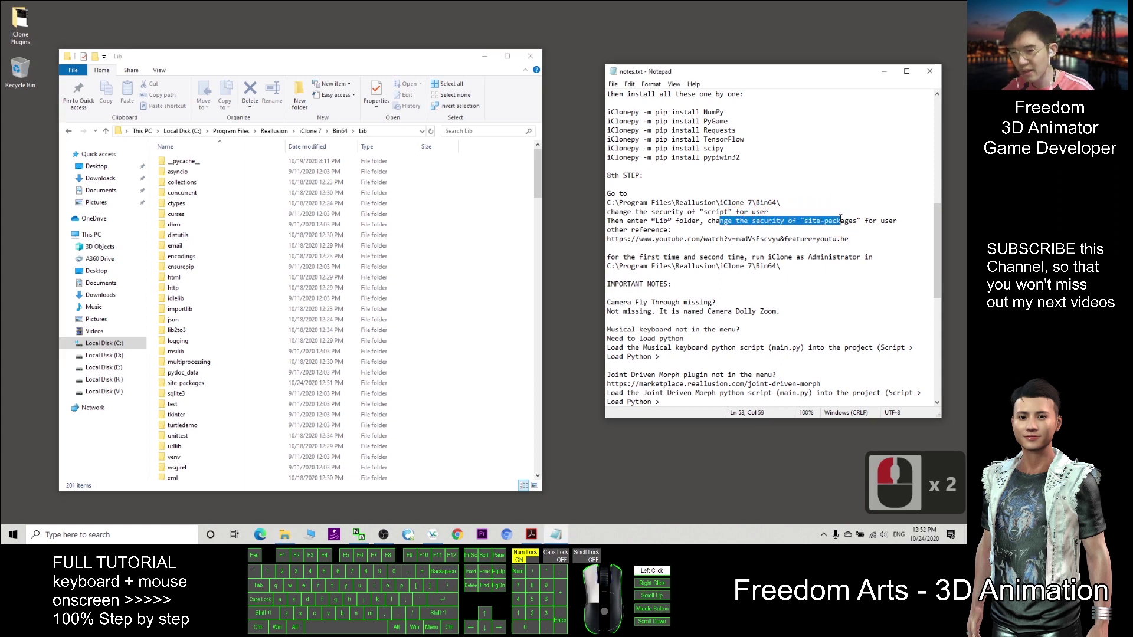
click(813, 230)
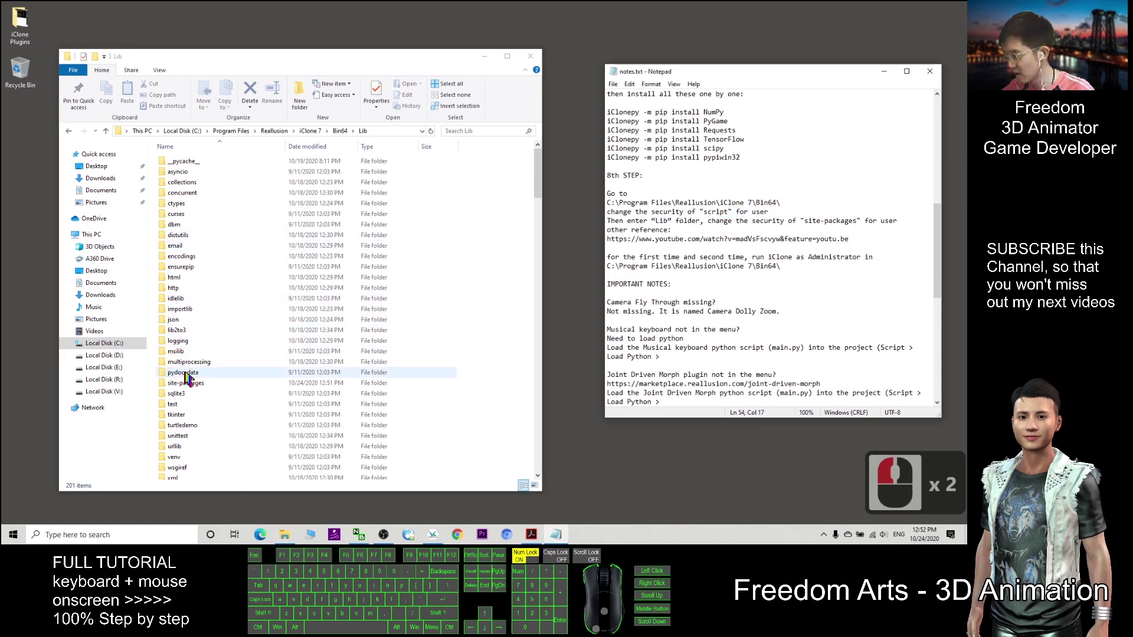
click(180, 342)
scroll(182, 337, down, 2)
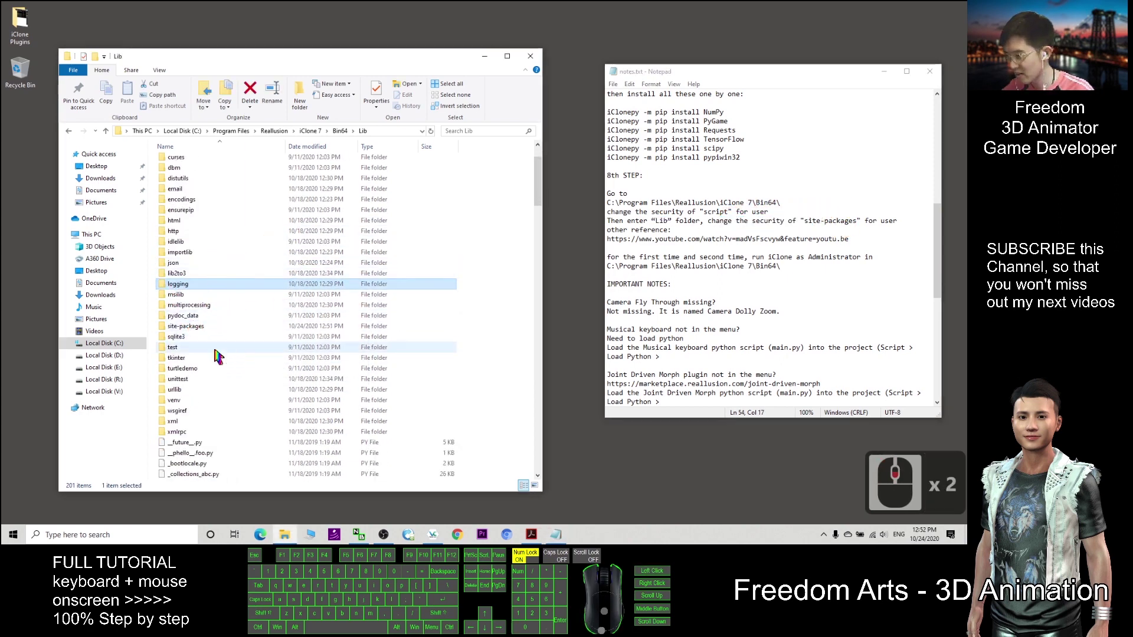
click(192, 328)
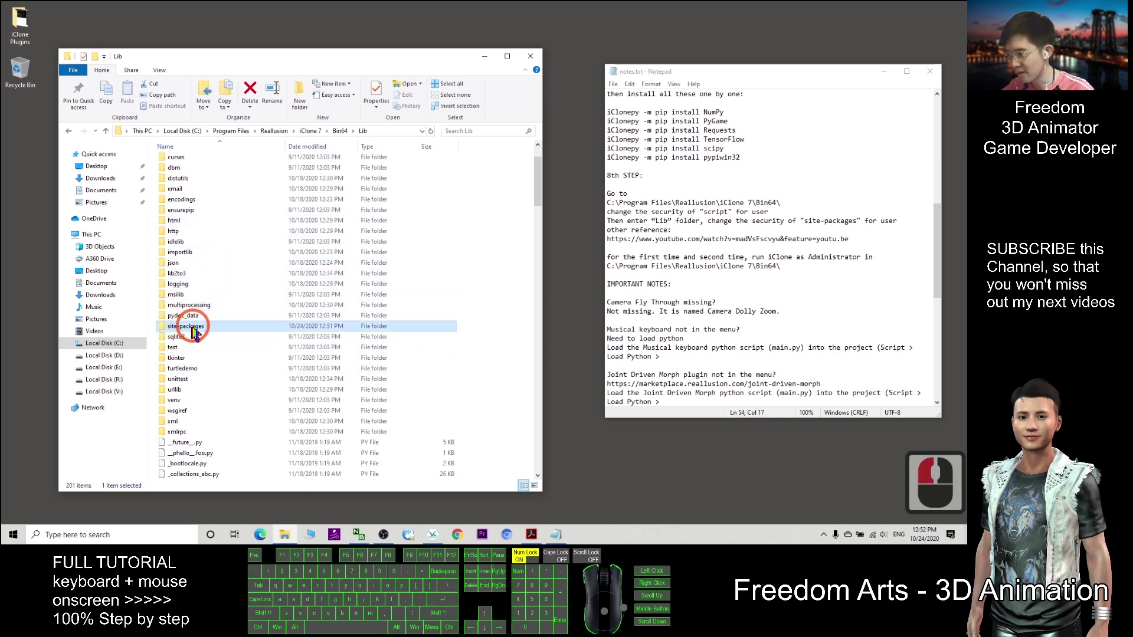
right_click(195, 333)
click(221, 334)
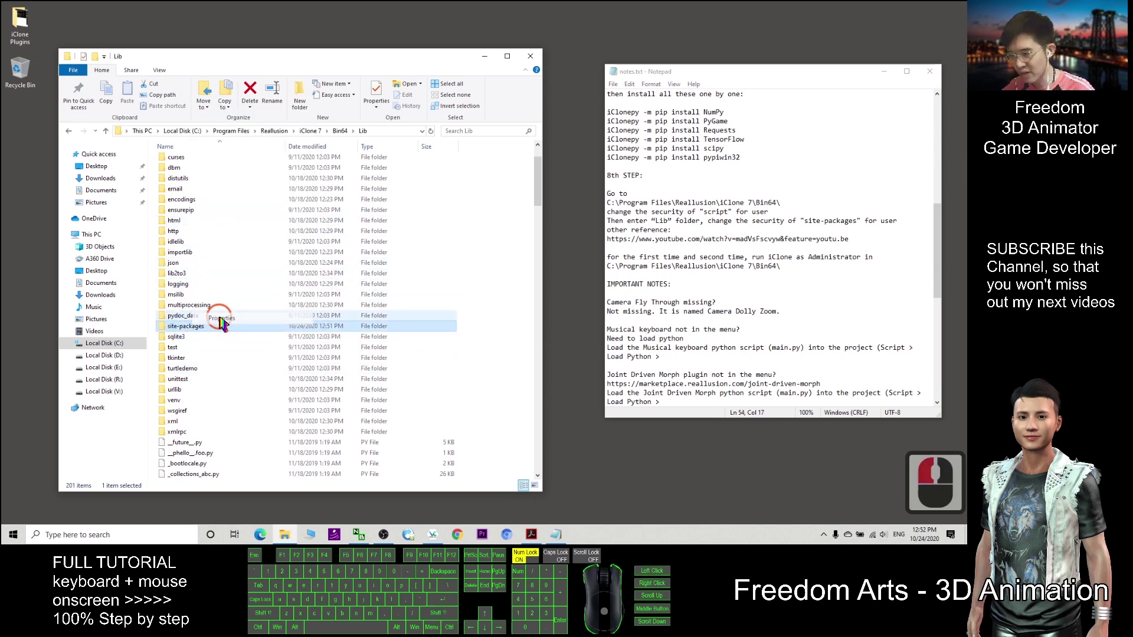
drag(280, 286, 345, 210)
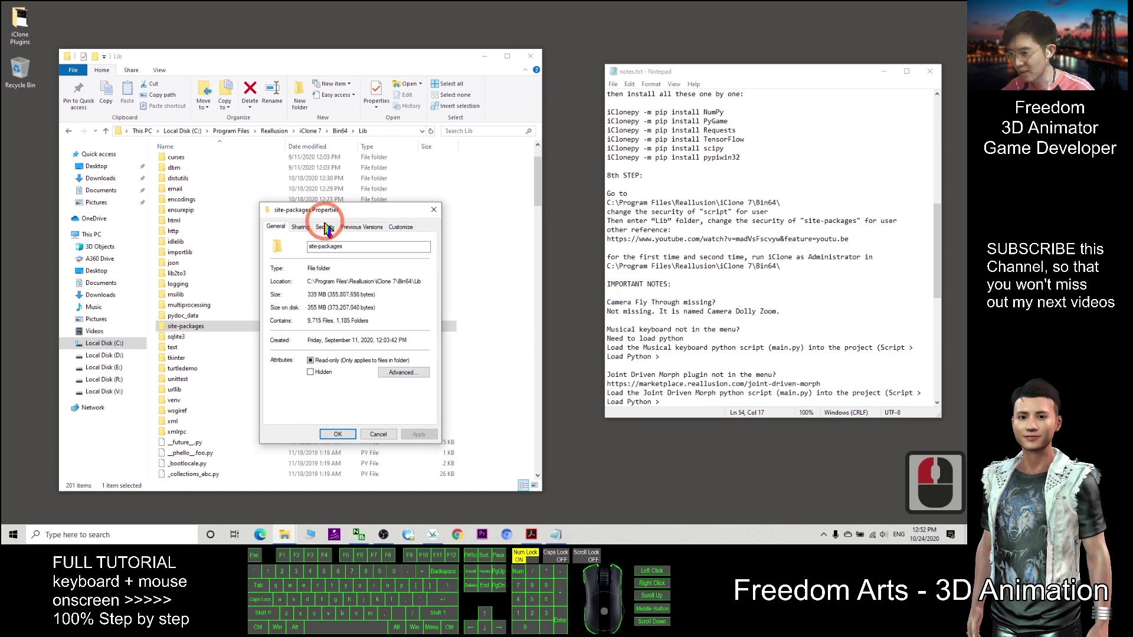
click(325, 227)
click(407, 311)
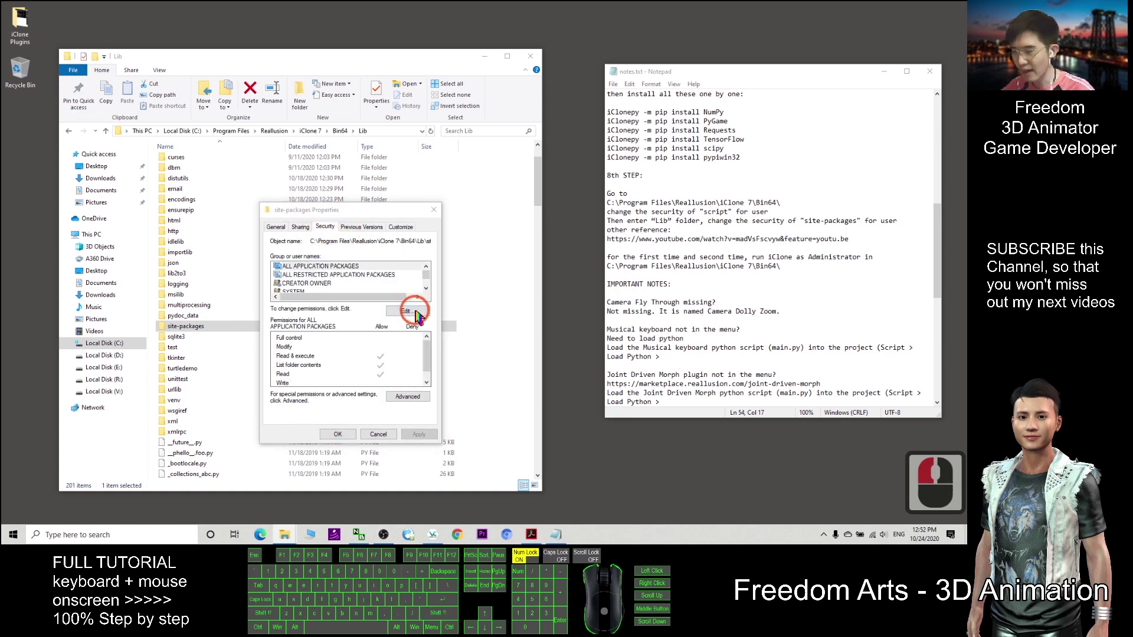
Allow the Users group full control of the site-packages folder and apply the permissions.
drag(406, 255, 396, 243)
drag(432, 298, 434, 321)
click(319, 319)
click(319, 310)
click(319, 301)
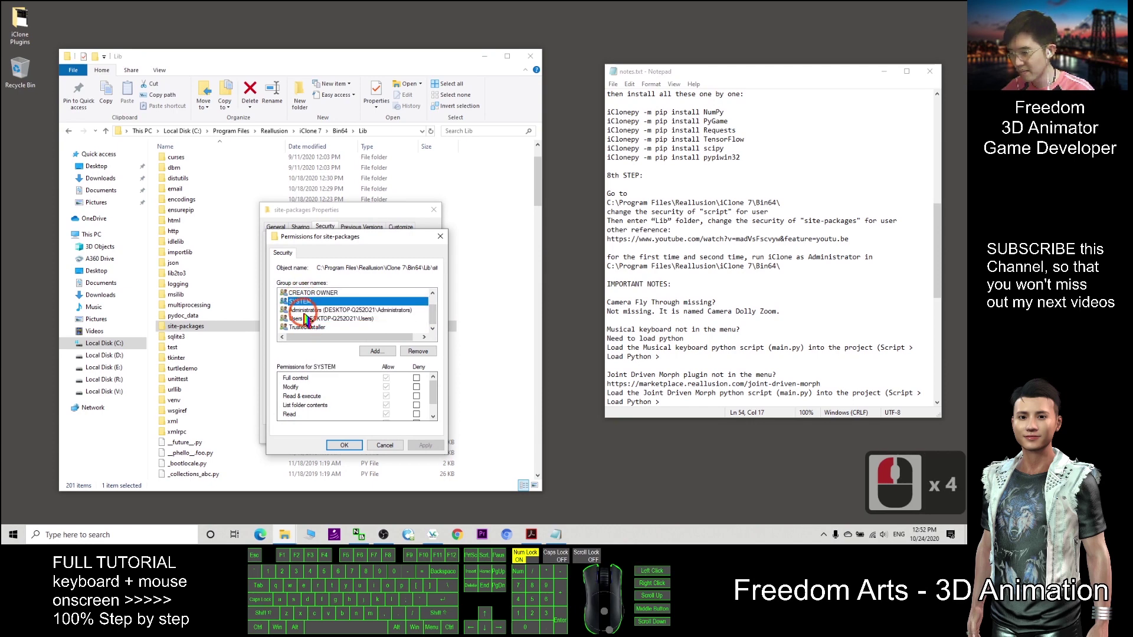
click(319, 319)
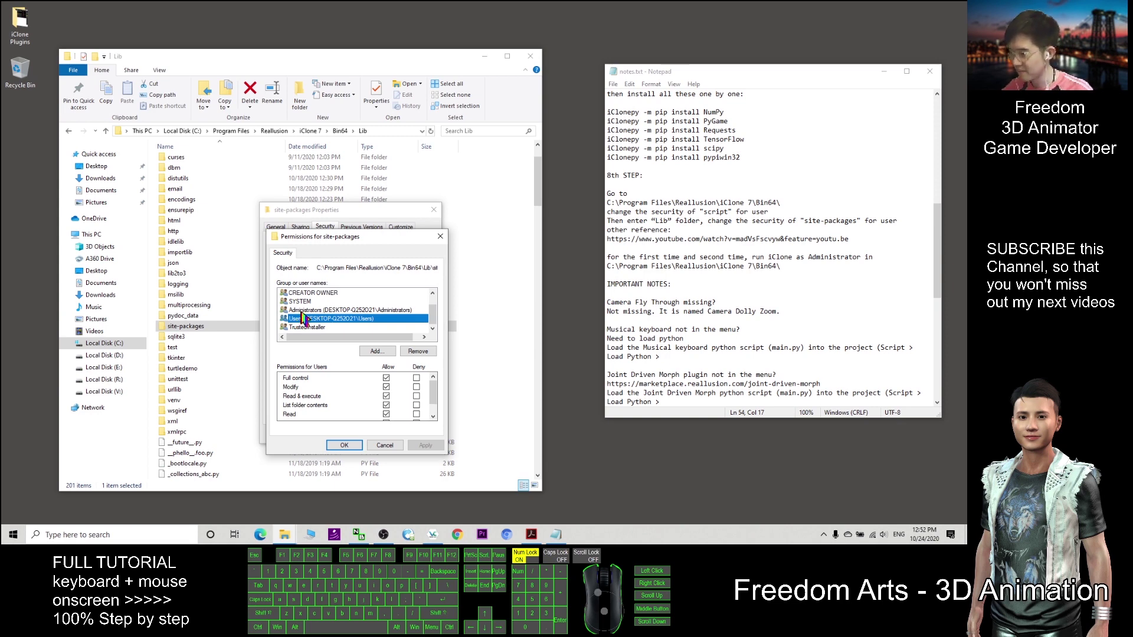
click(304, 319)
click(304, 319)
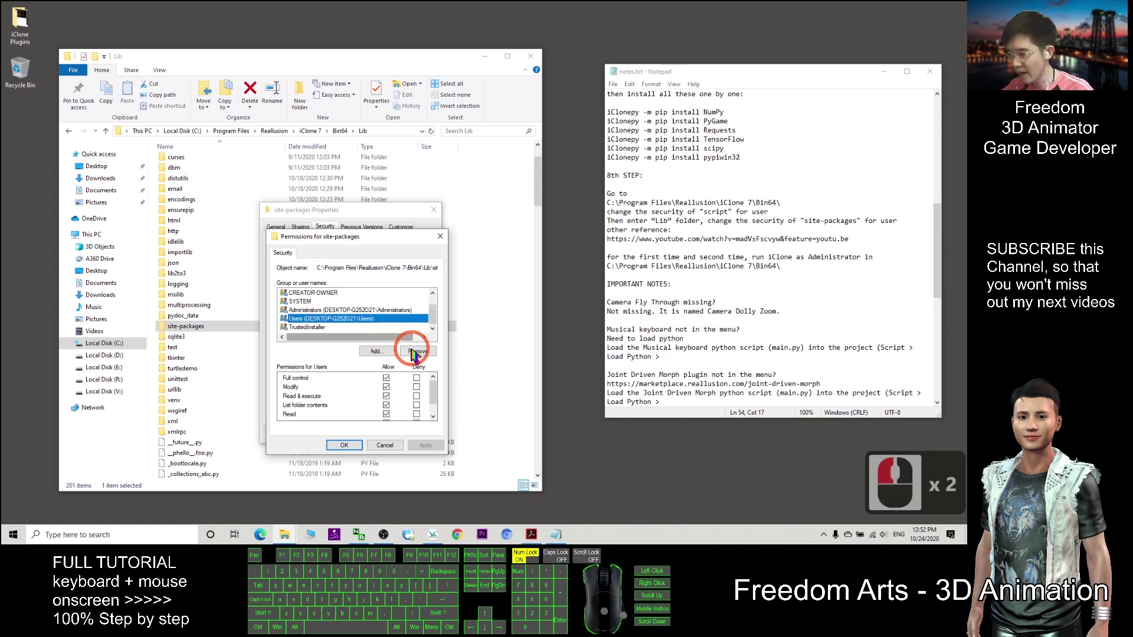
click(387, 379)
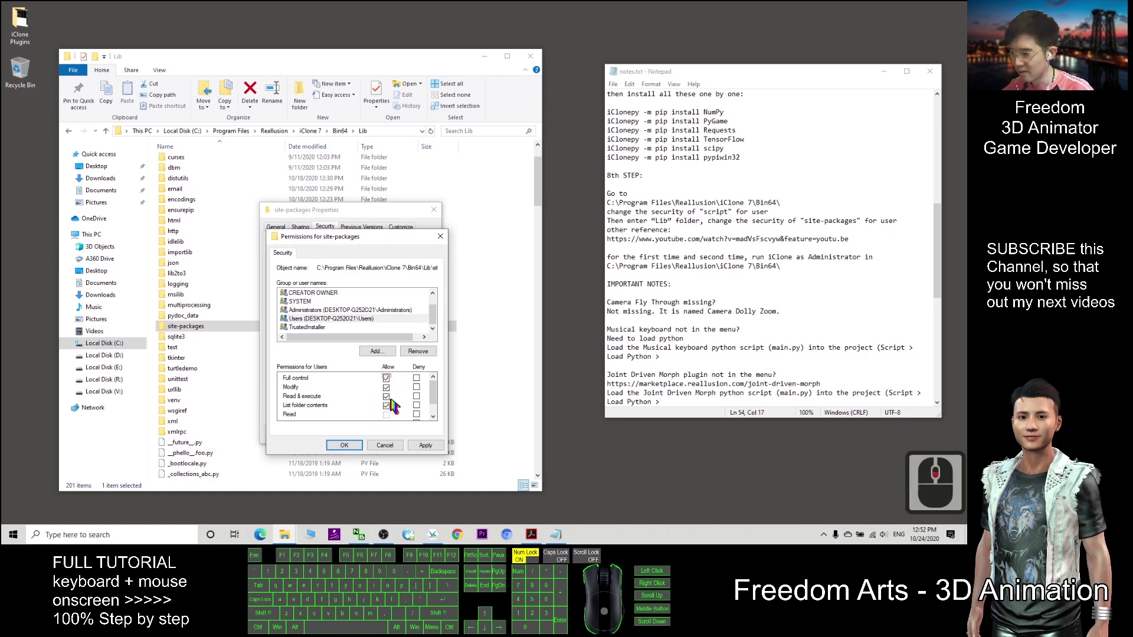
scroll(393, 406, down, 6)
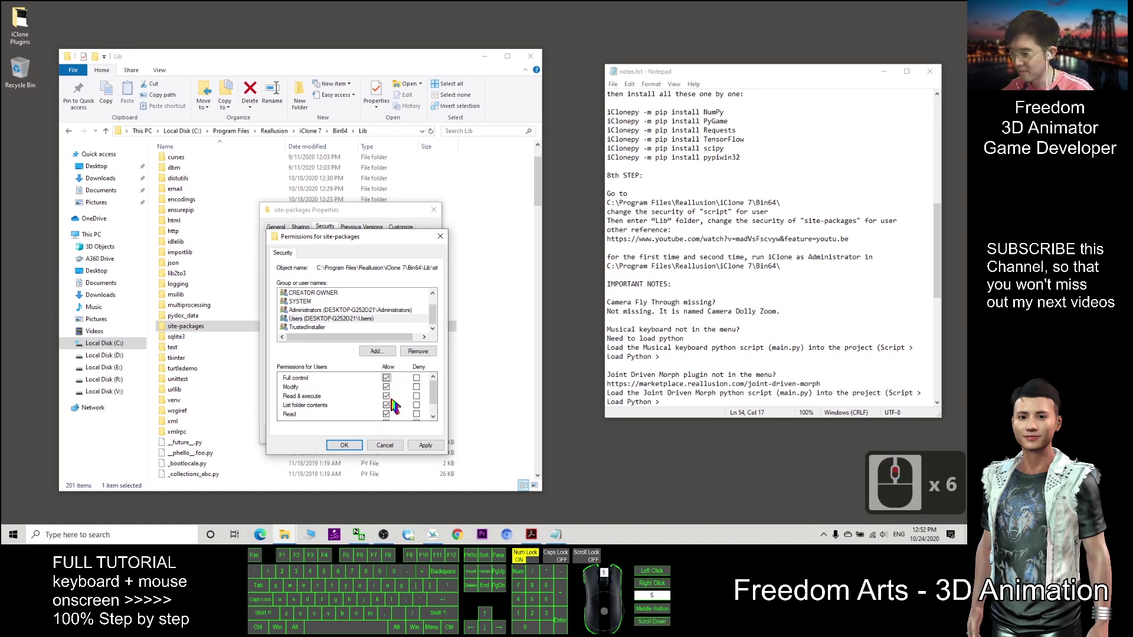
click(342, 447)
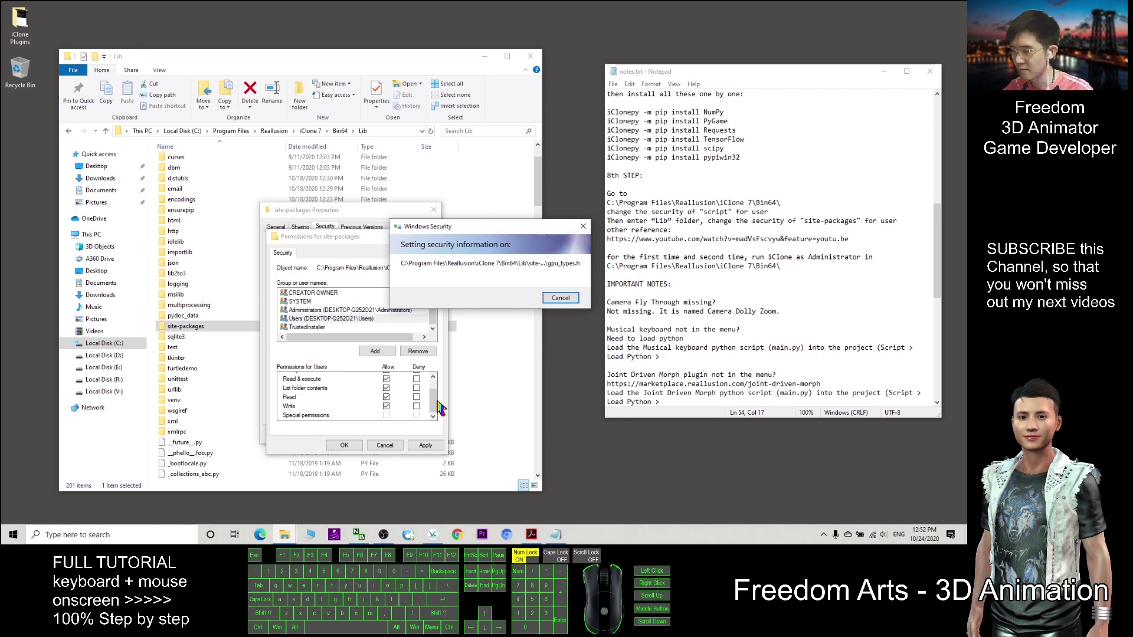
Check the permissions granted to the Users group in the site-packages folder's properties.
drag(473, 227, 376, 226)
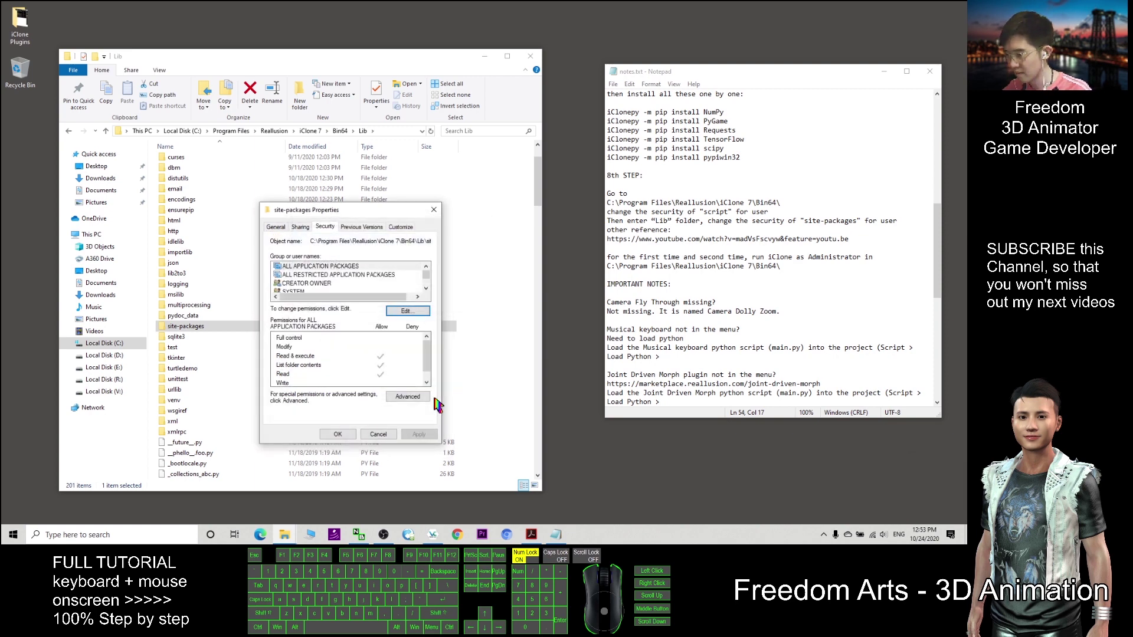
scroll(346, 278, down, 2)
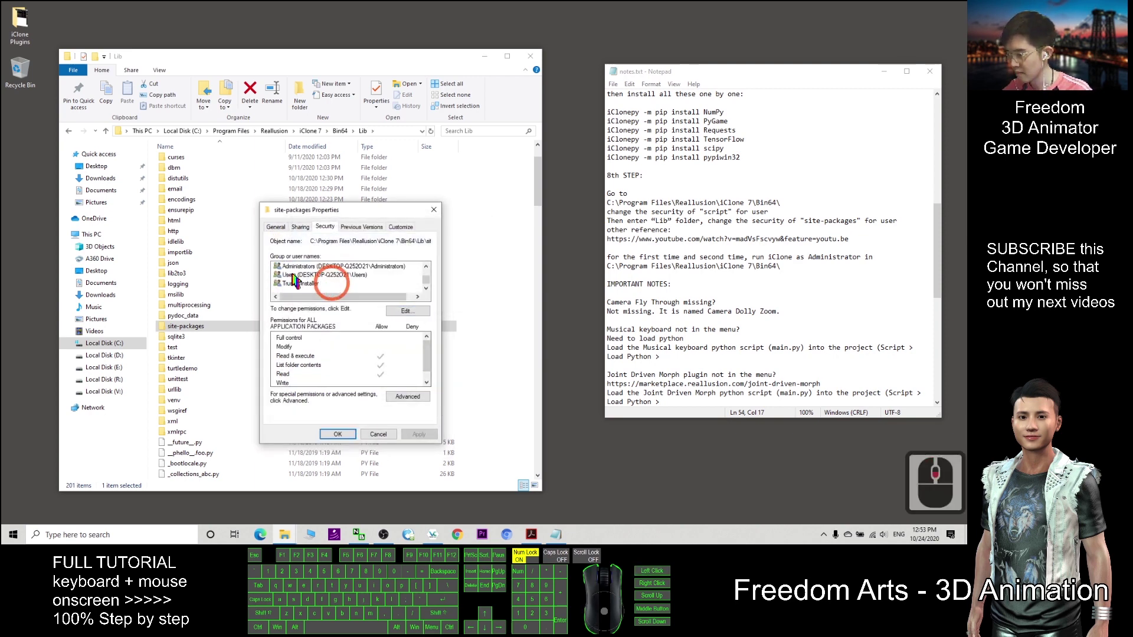
double_click(295, 278)
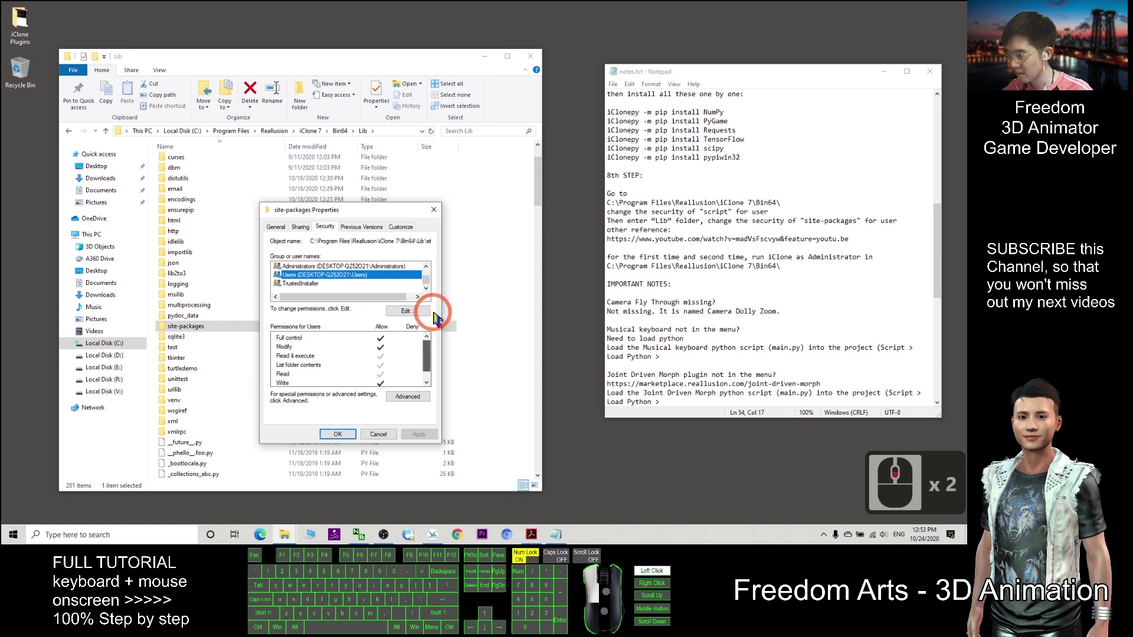
Confirm and close the site-packages properties, and find the note about running iClone as Administrator in notes.txt.
click(339, 435)
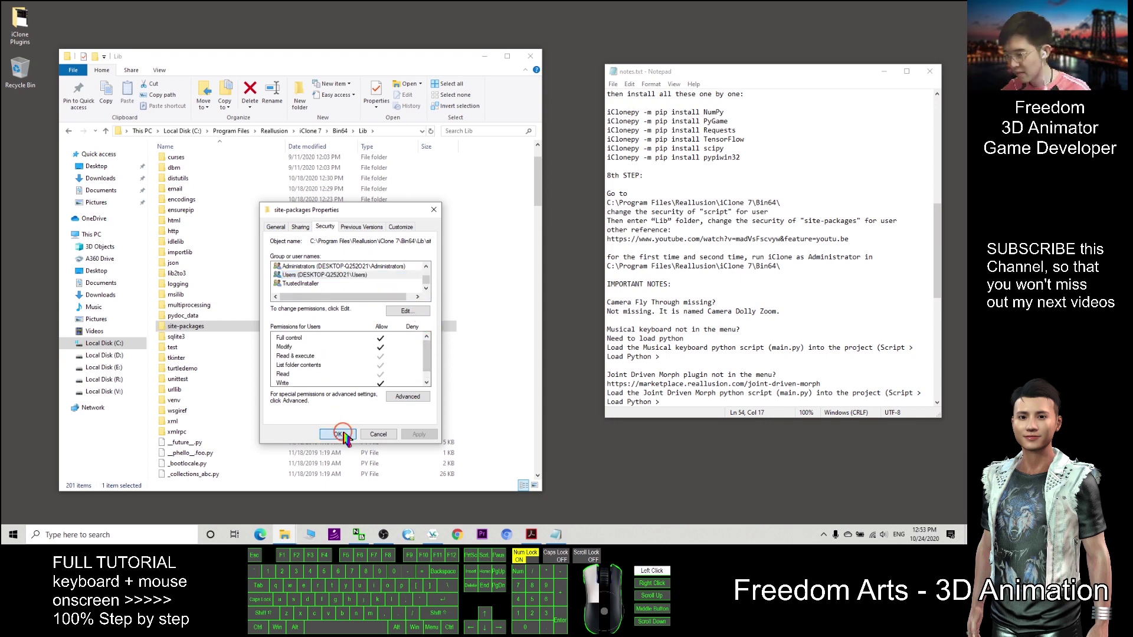
click(656, 258)
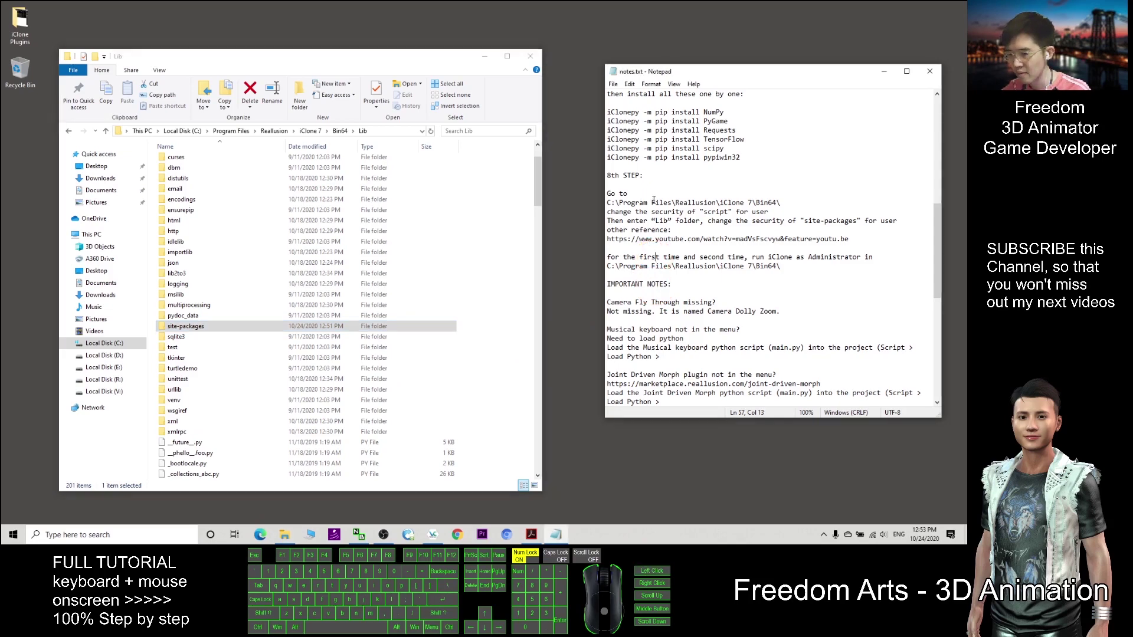
click(724, 219)
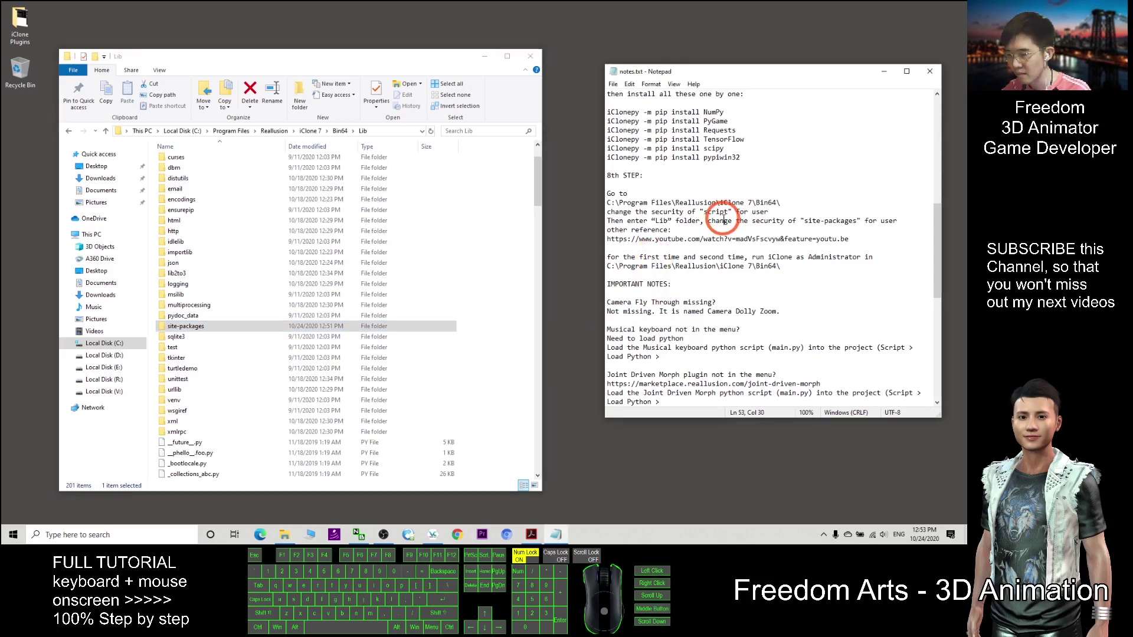
click(608, 267)
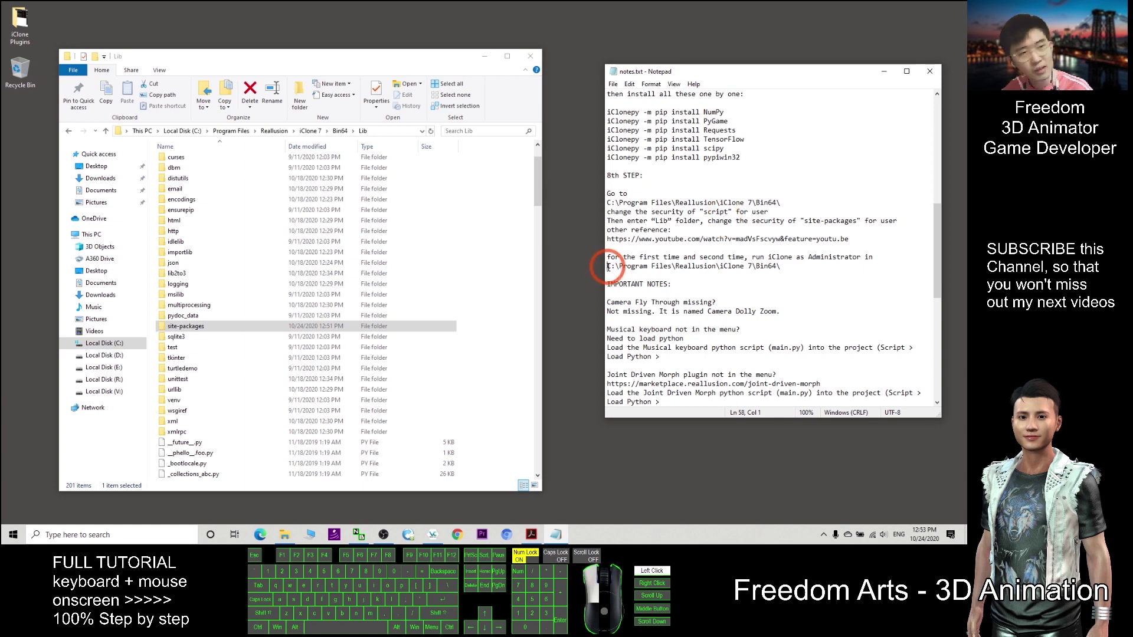
Copy the path C:\Program Files\Reallusion\iClone 7\Bin64\ from notes.txt and open that folder in the file window.
drag(608, 266, 781, 267)
key(ctrl+c)
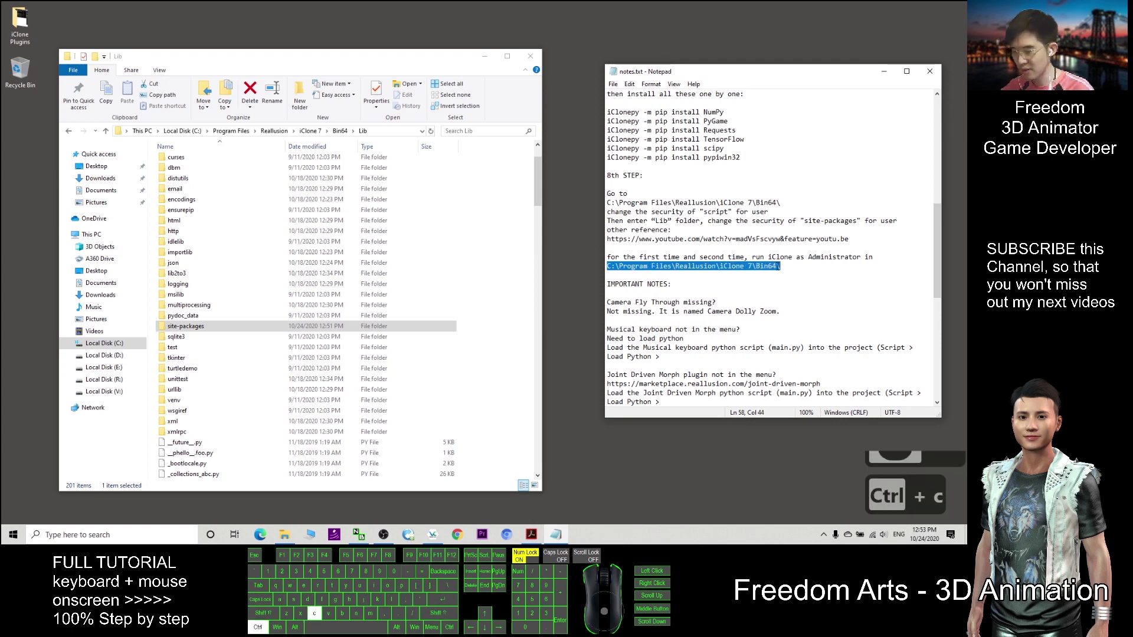
click(384, 132)
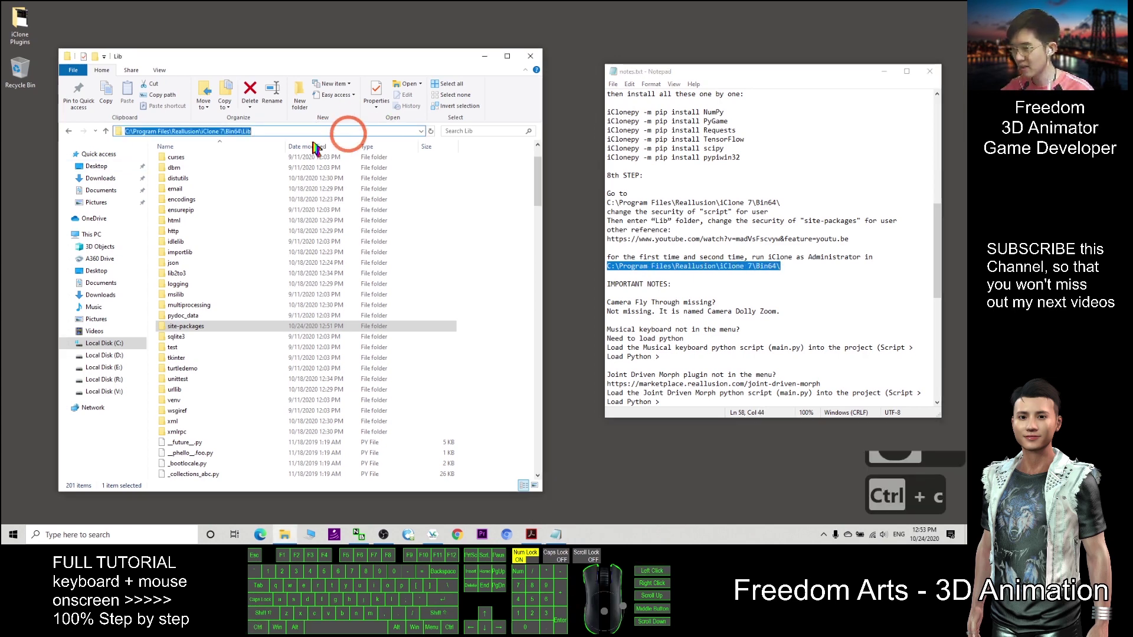
key(ctrl+v)
key(Return)
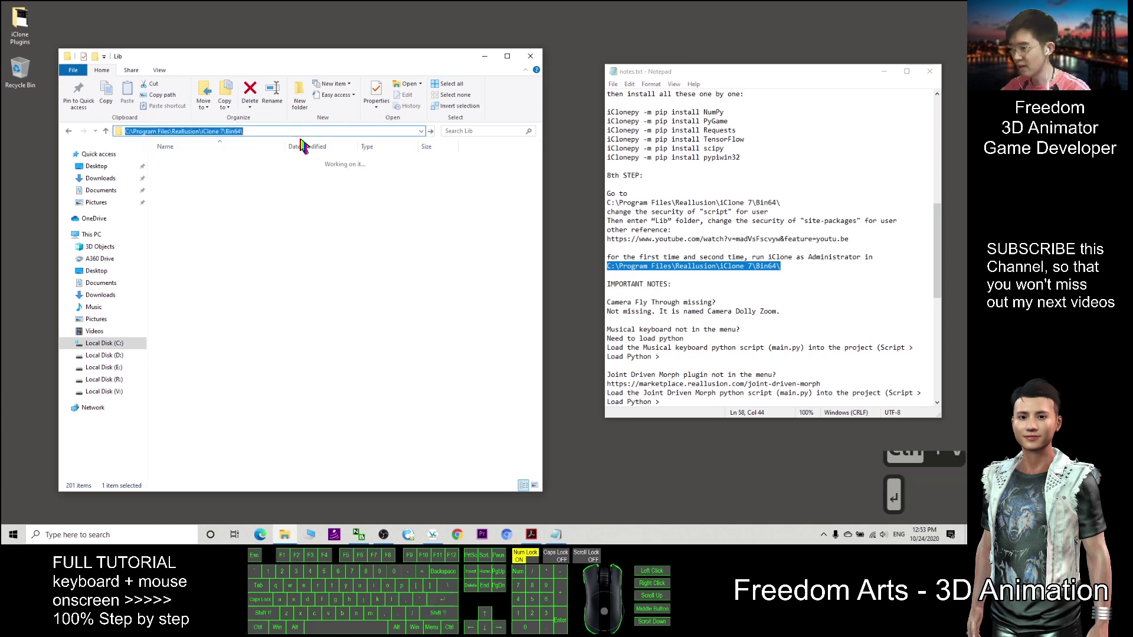
Run iClone.exe from the Bin64 folder as administrator.
scroll(348, 252, down, 4)
scroll(348, 252, down, 4)
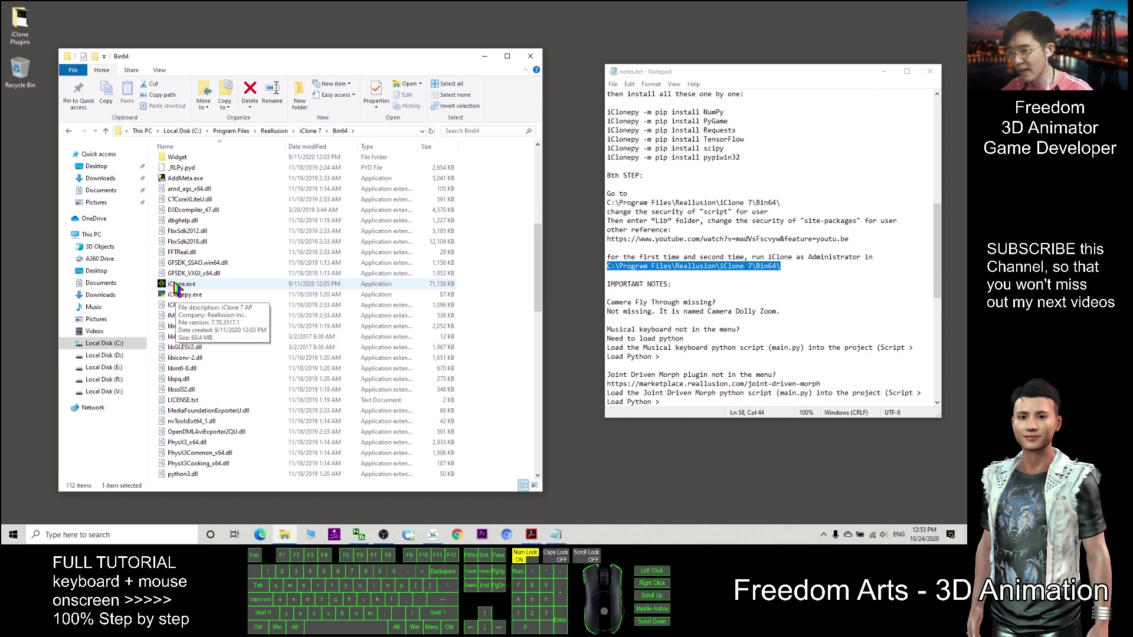
right_click(169, 286)
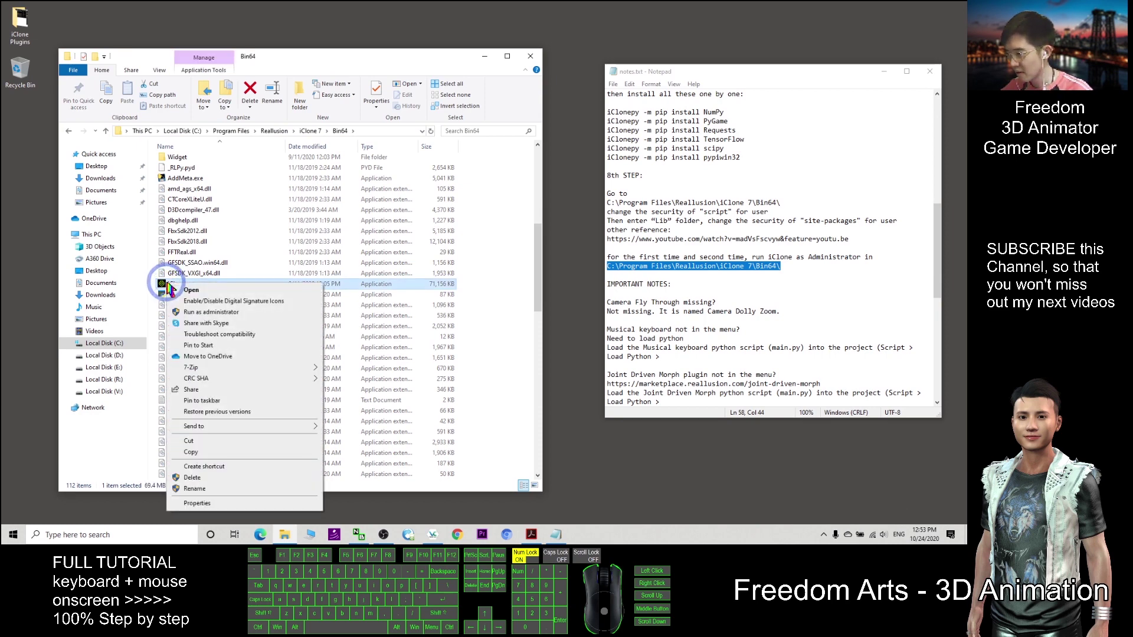
click(199, 313)
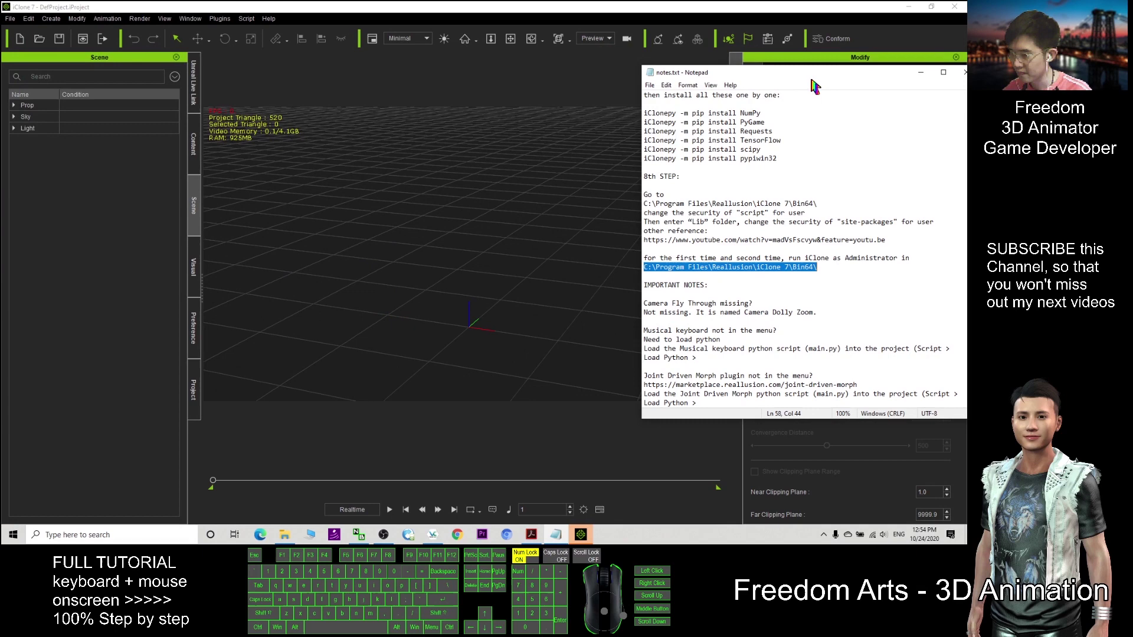
Review the notes.txt instructions on running iClone as Administrator the first and second time, and the pip install lines above them.
drag(811, 80, 748, 71)
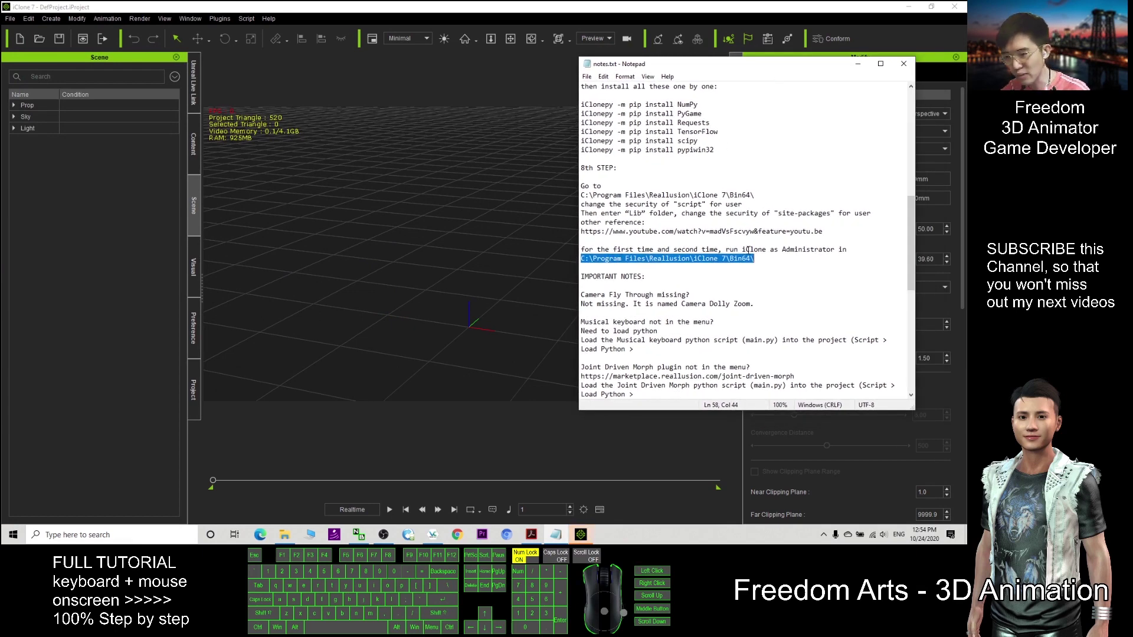
drag(735, 227, 619, 139)
click(672, 248)
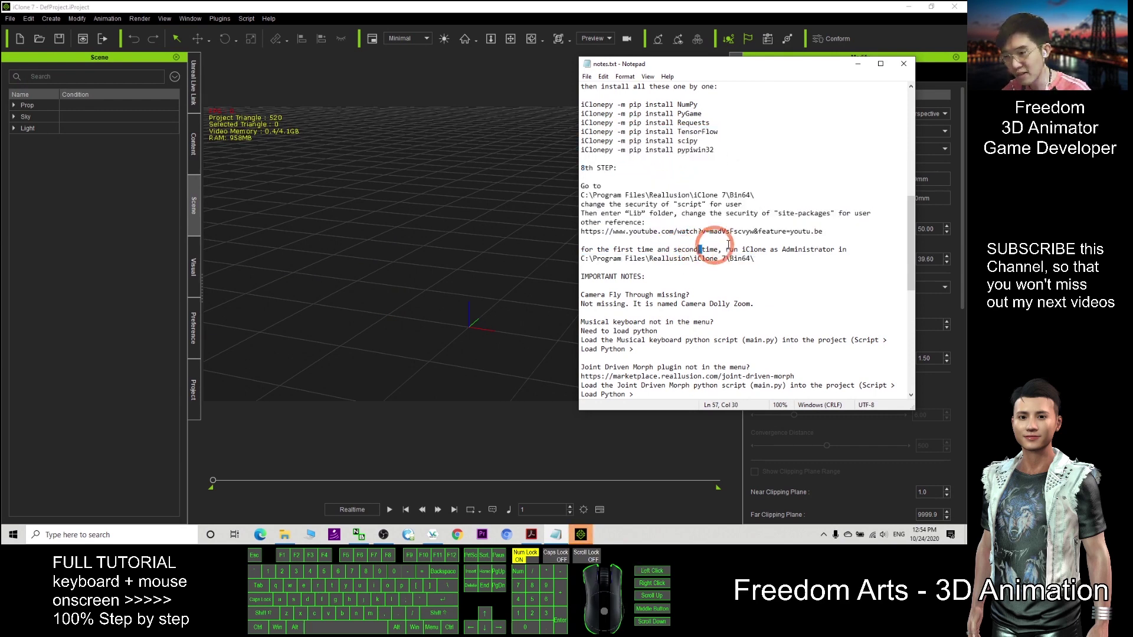
drag(730, 249, 834, 247)
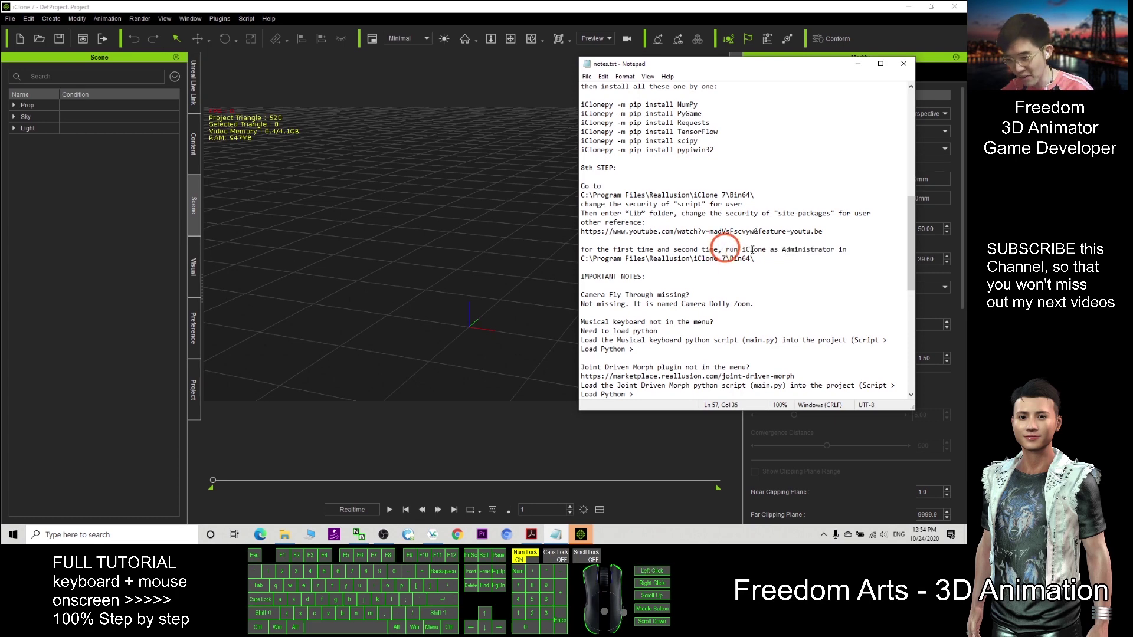
drag(741, 249, 809, 251)
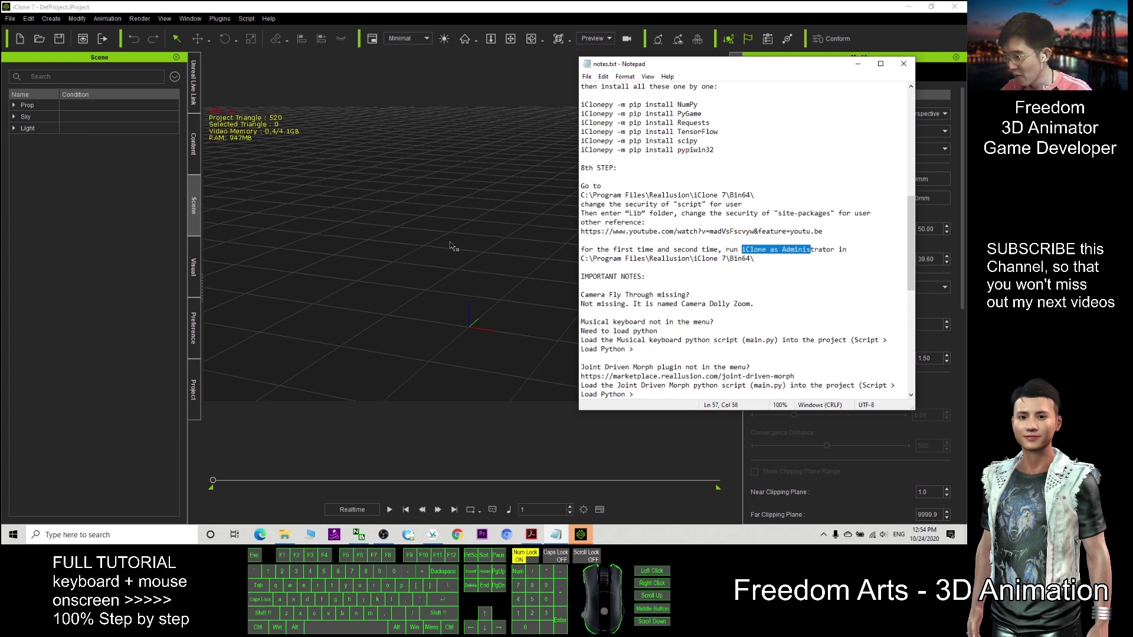
click(734, 262)
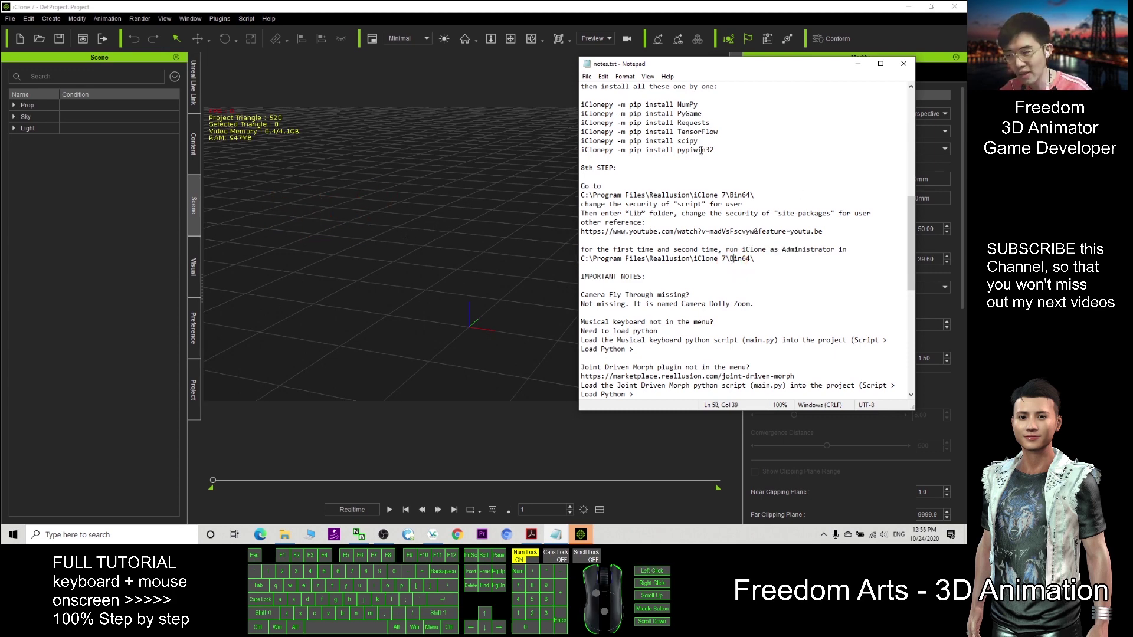
drag(637, 148, 702, 122)
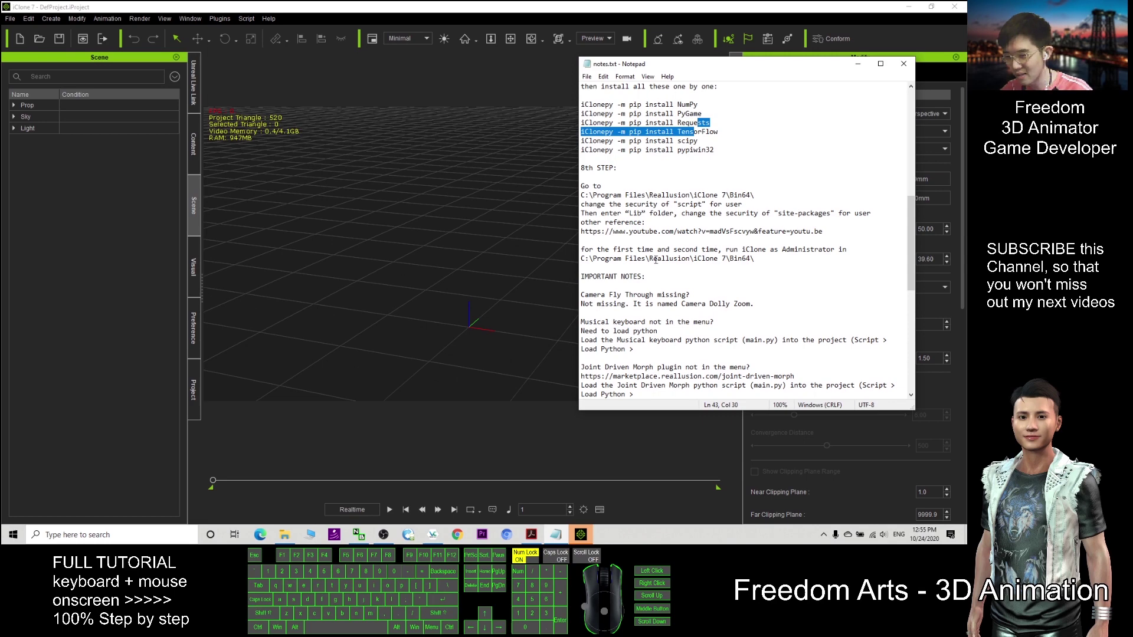
drag(742, 249, 824, 251)
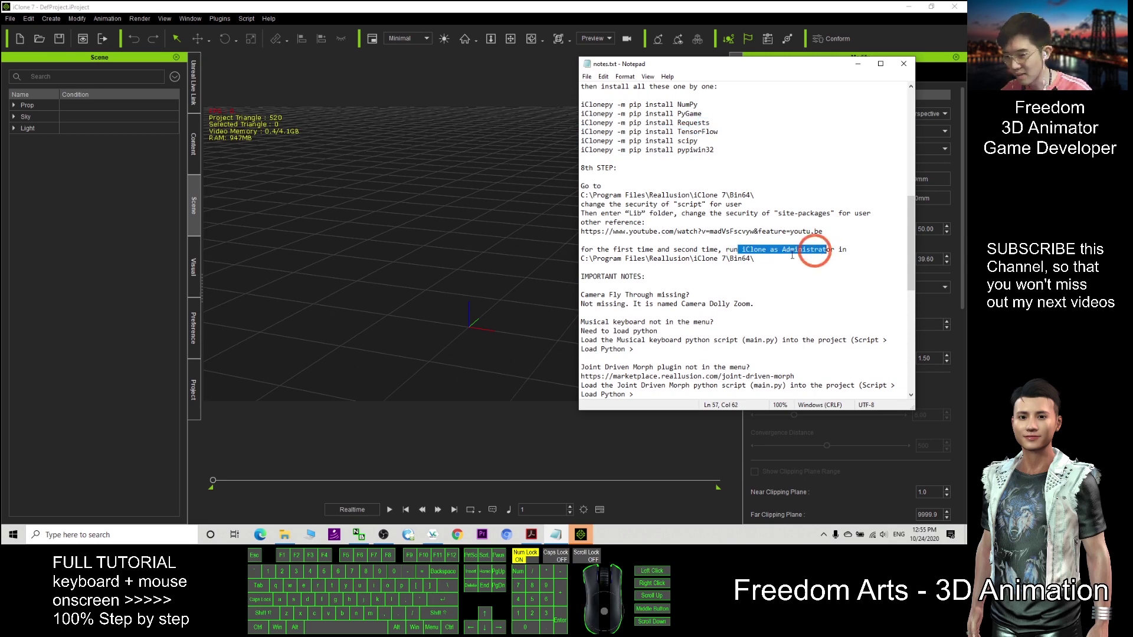
click(640, 266)
scroll(725, 255, down, 5)
scroll(725, 255, up, 3)
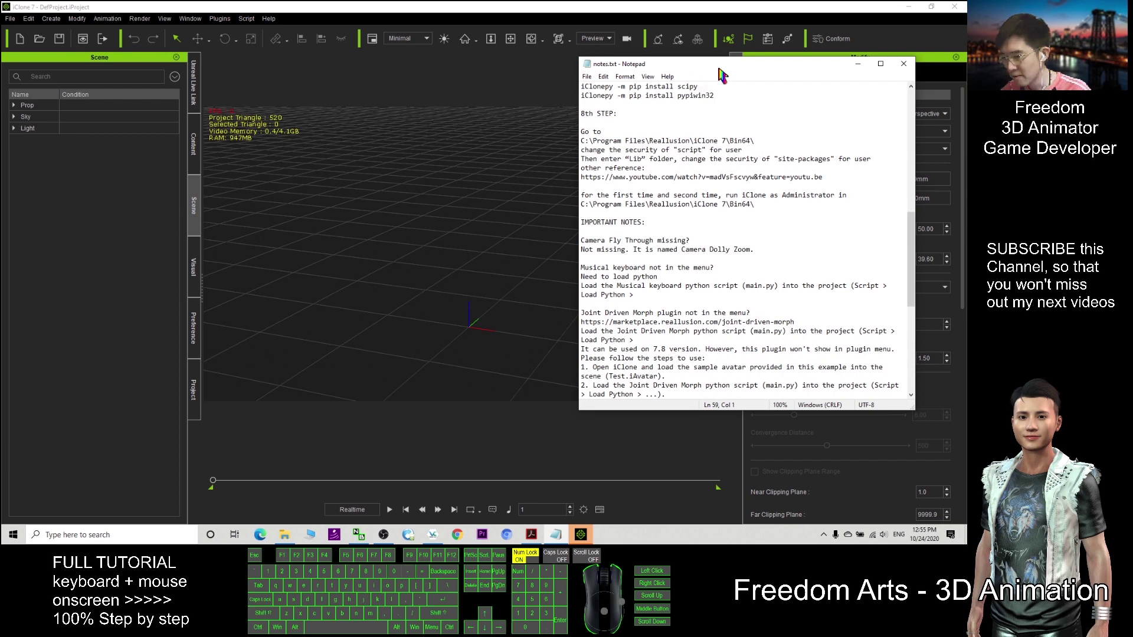
Move the notes aside and check the plug-ins available in iClone, including the Python Samples, Unreal Live Link and 3DEA groups.
drag(719, 71, 744, 79)
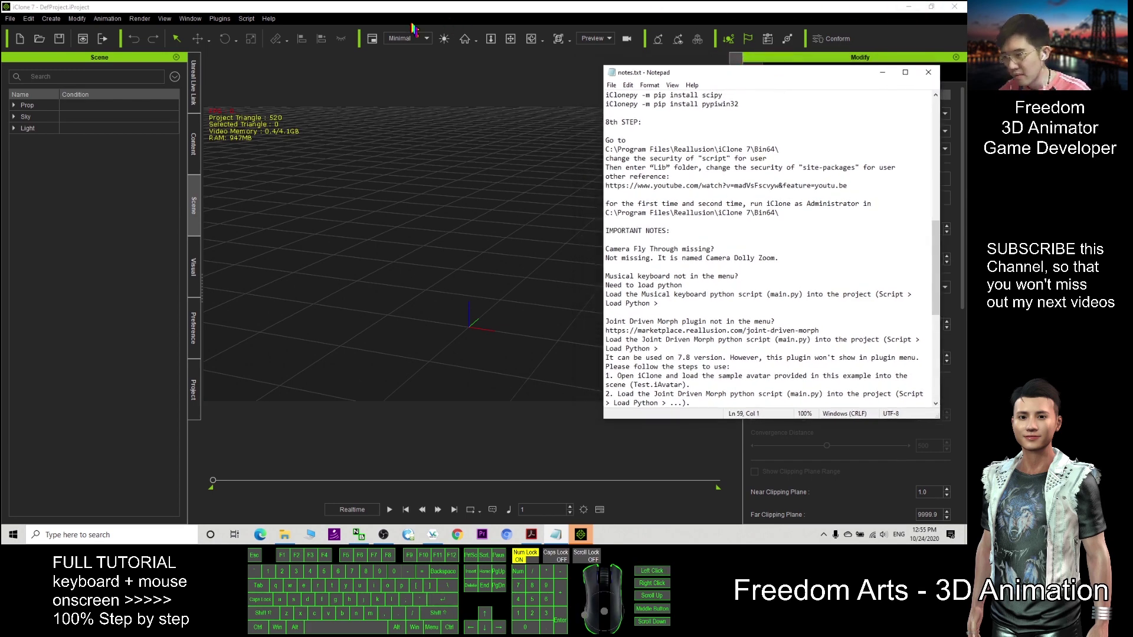
click(219, 23)
click(219, 23)
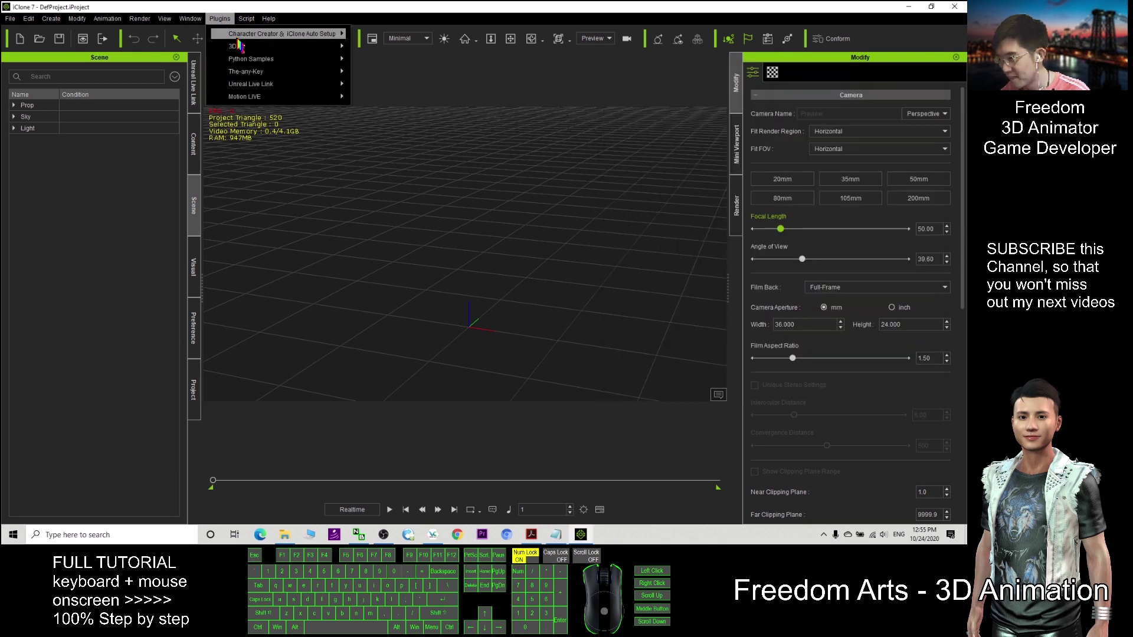
mouse_move(324, 65)
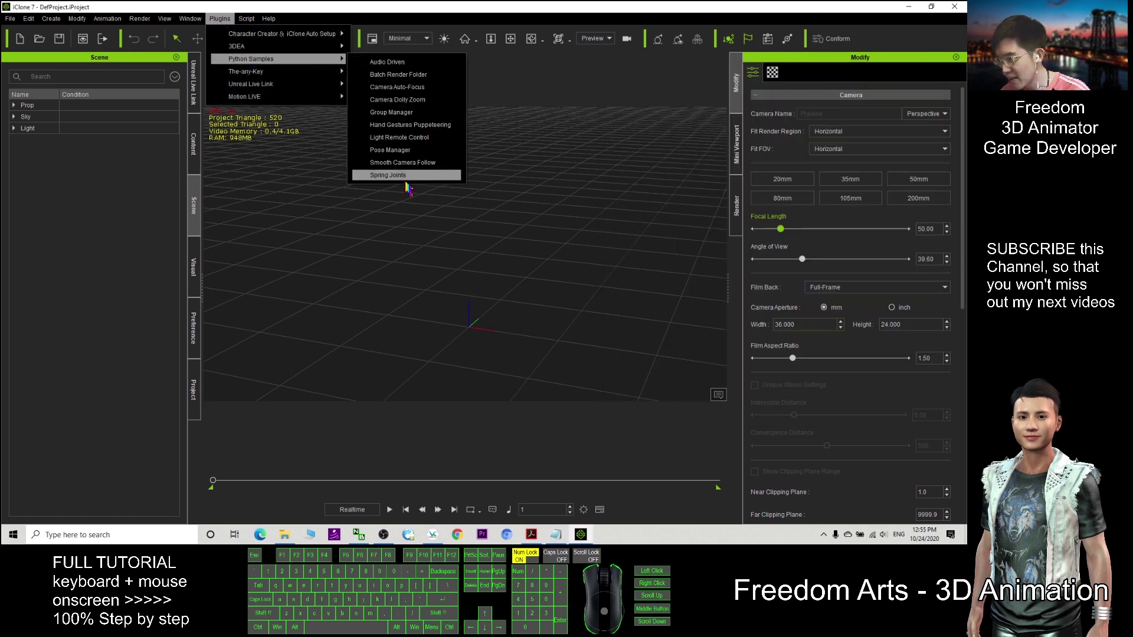
mouse_move(278, 73)
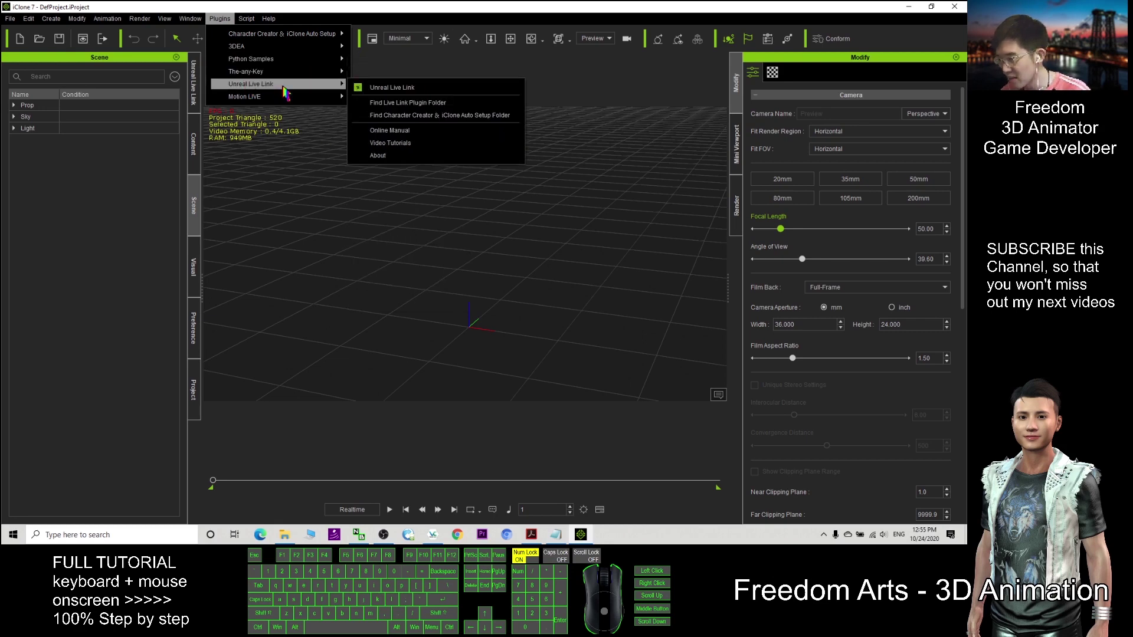
mouse_move(287, 50)
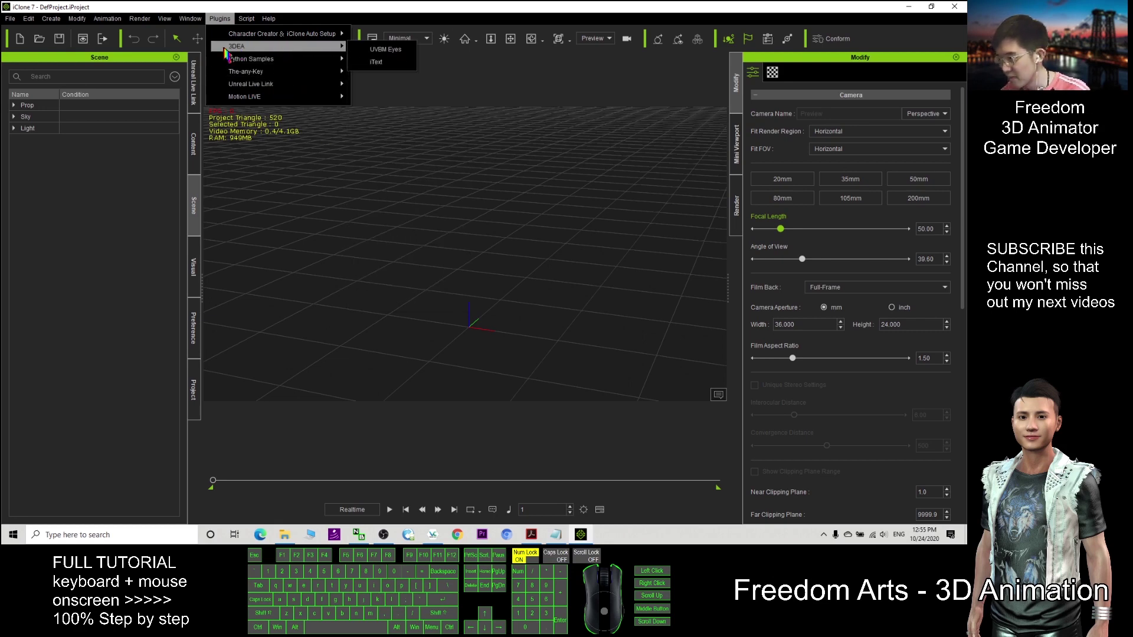
click(724, 9)
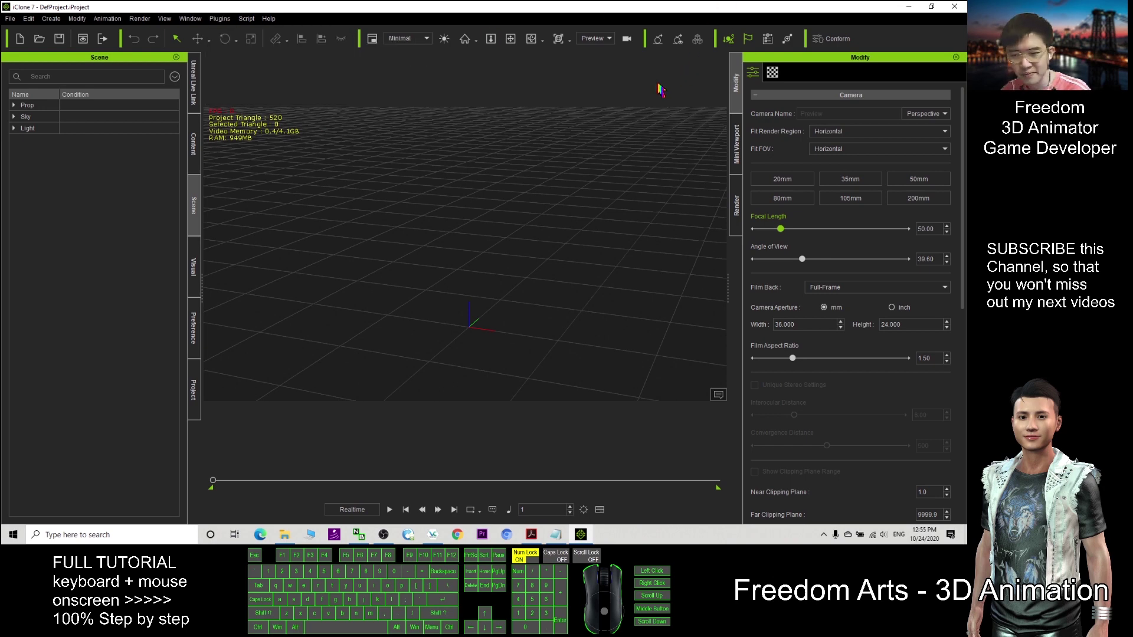
Minimize iClone, replace the Bin64 window with the desktop's iClone Plugins folder, and select all its plug-in folders for review.
click(909, 6)
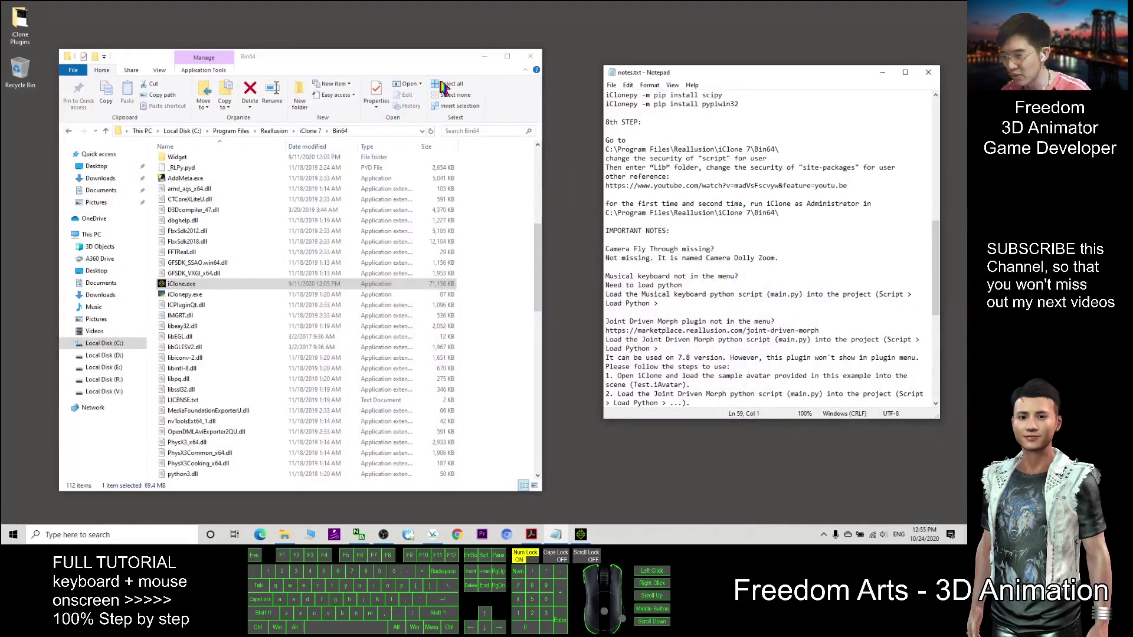
click(530, 56)
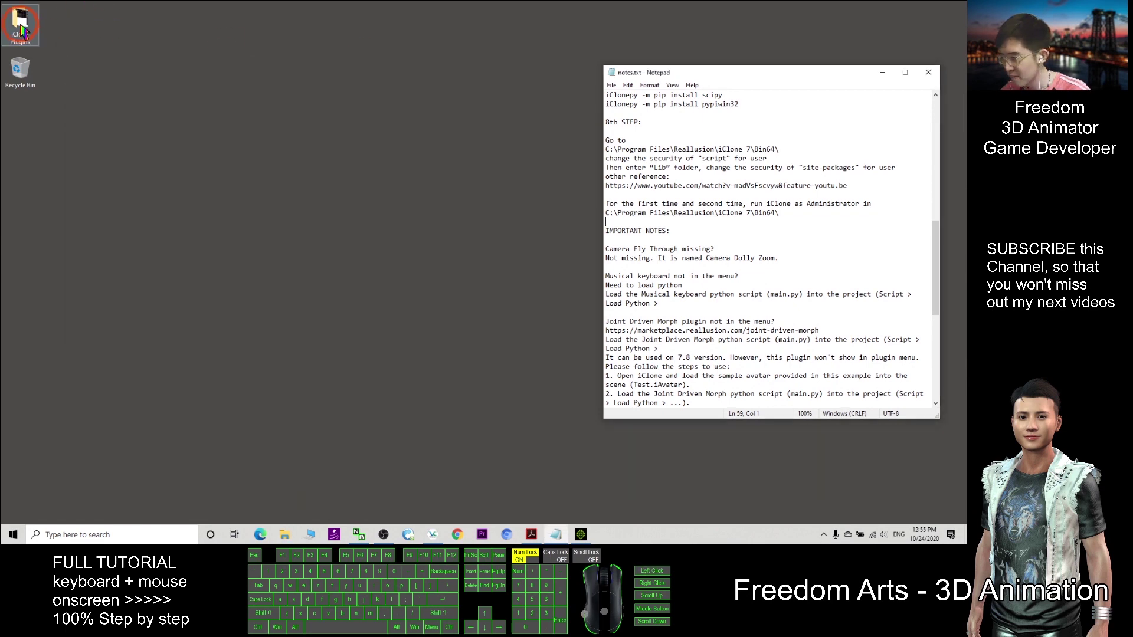
double_click(21, 25)
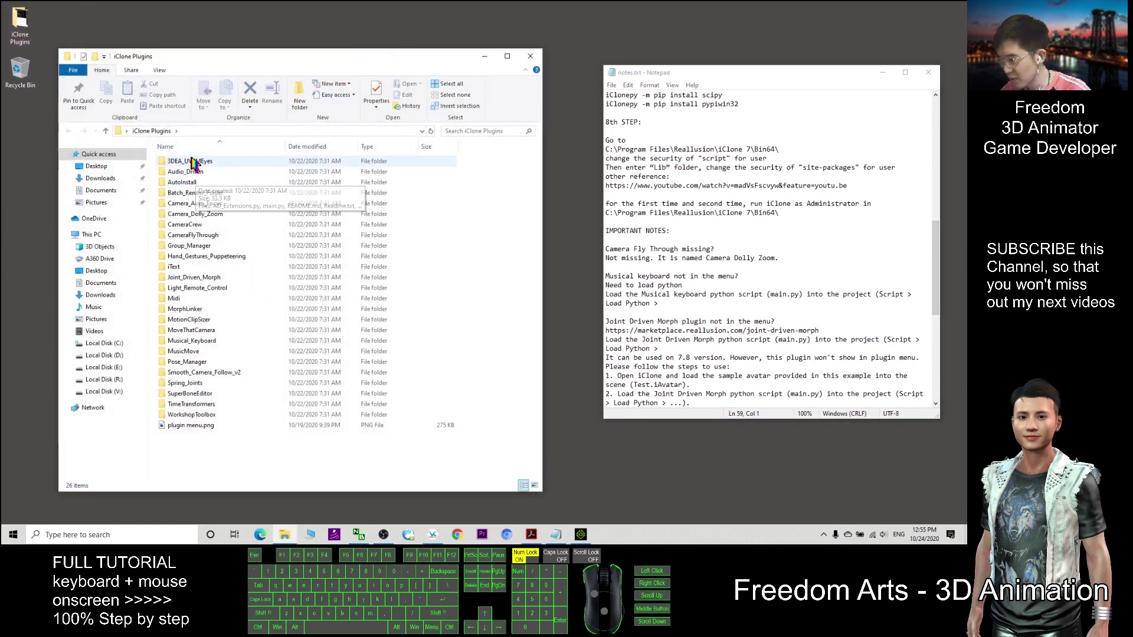
click(188, 246)
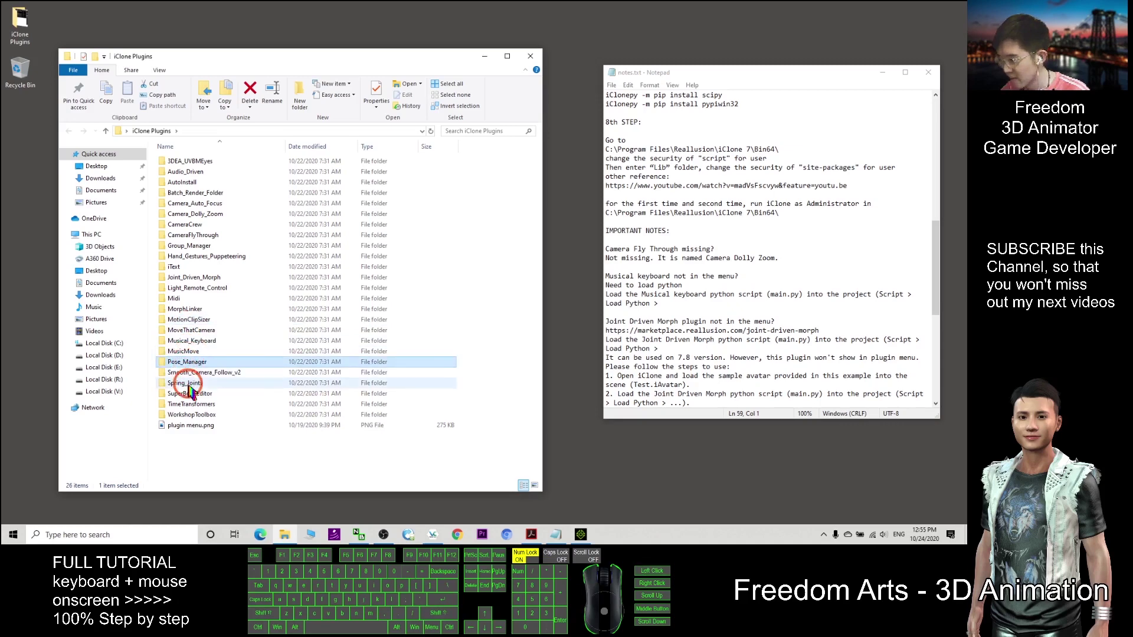
click(478, 410)
drag(478, 410, 171, 71)
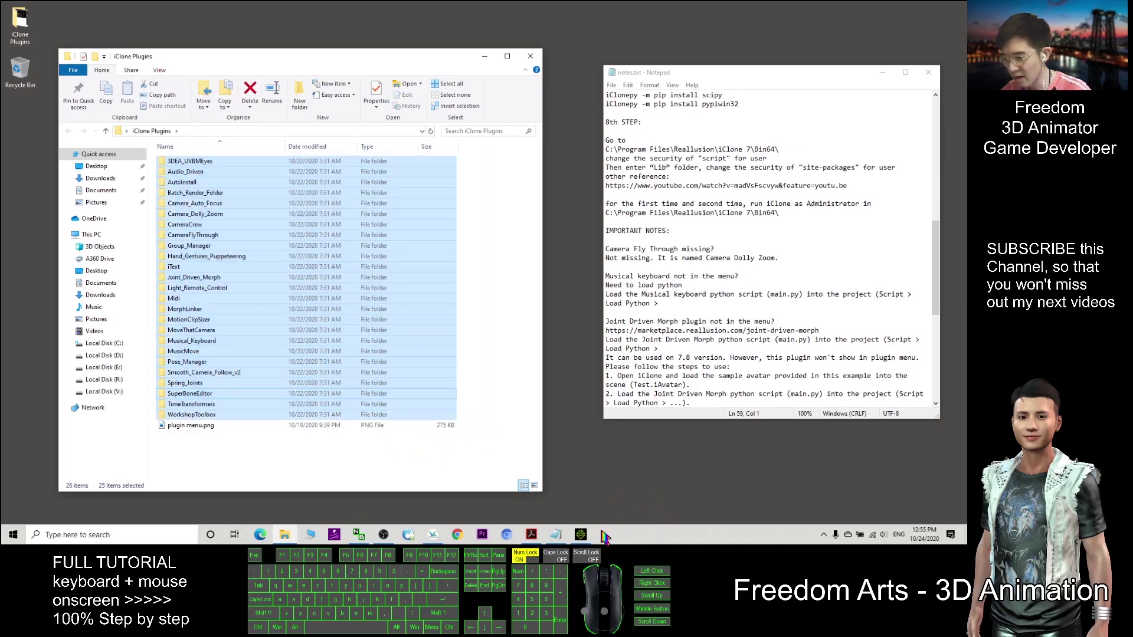
Switch back to iClone to recheck its plug-in list against the plug-in folders, and minimize it again.
click(580, 534)
click(246, 19)
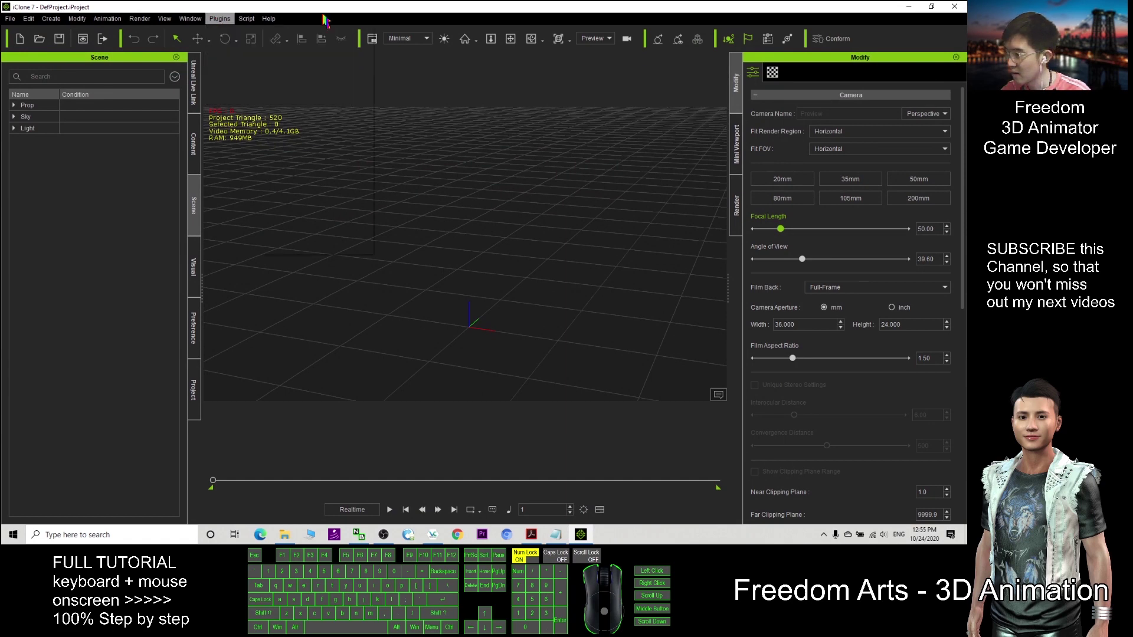
click(824, 9)
click(909, 7)
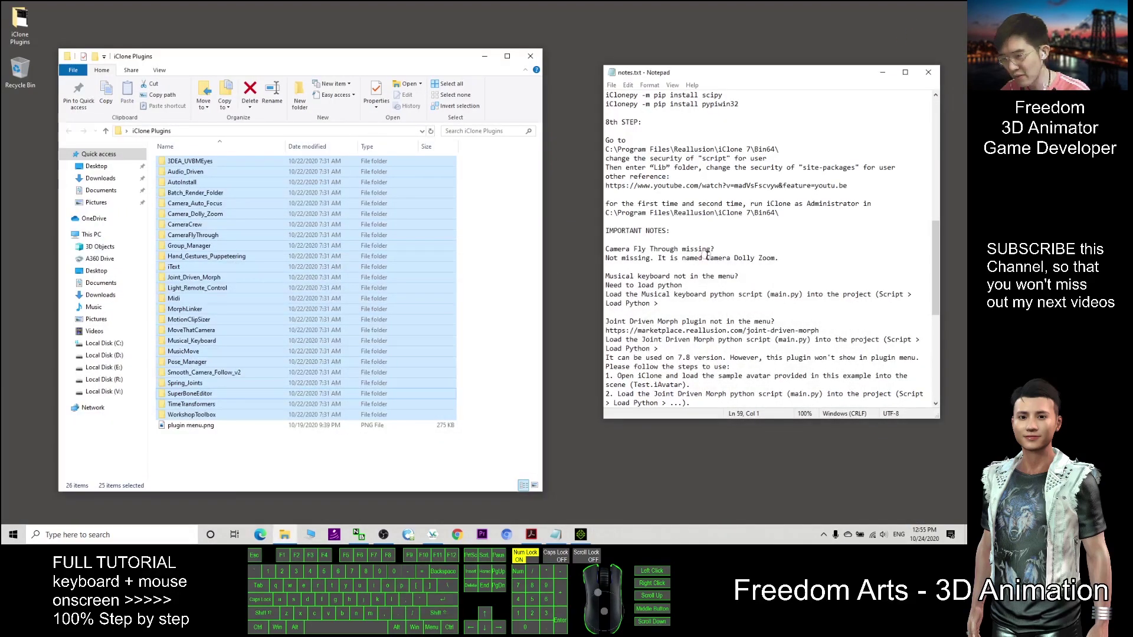
Compare the IMPORTANT NOTES entry on Camera Fly Through in notes.txt with the CameraFlyThrough folder in iClone Plugins.
click(644, 251)
click(643, 249)
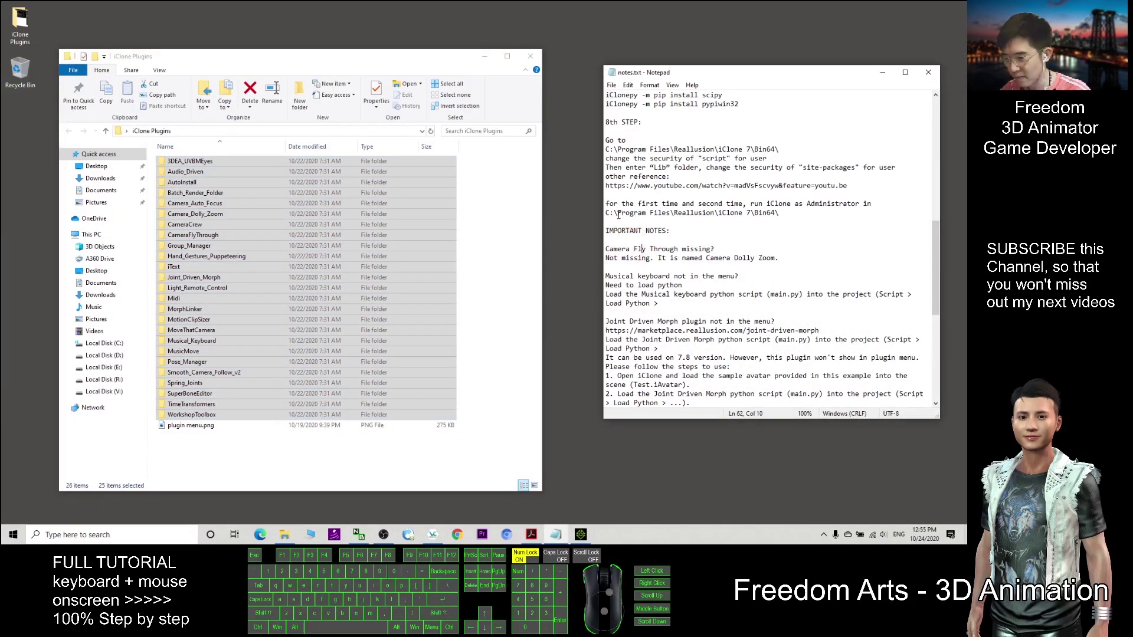
drag(614, 231, 649, 230)
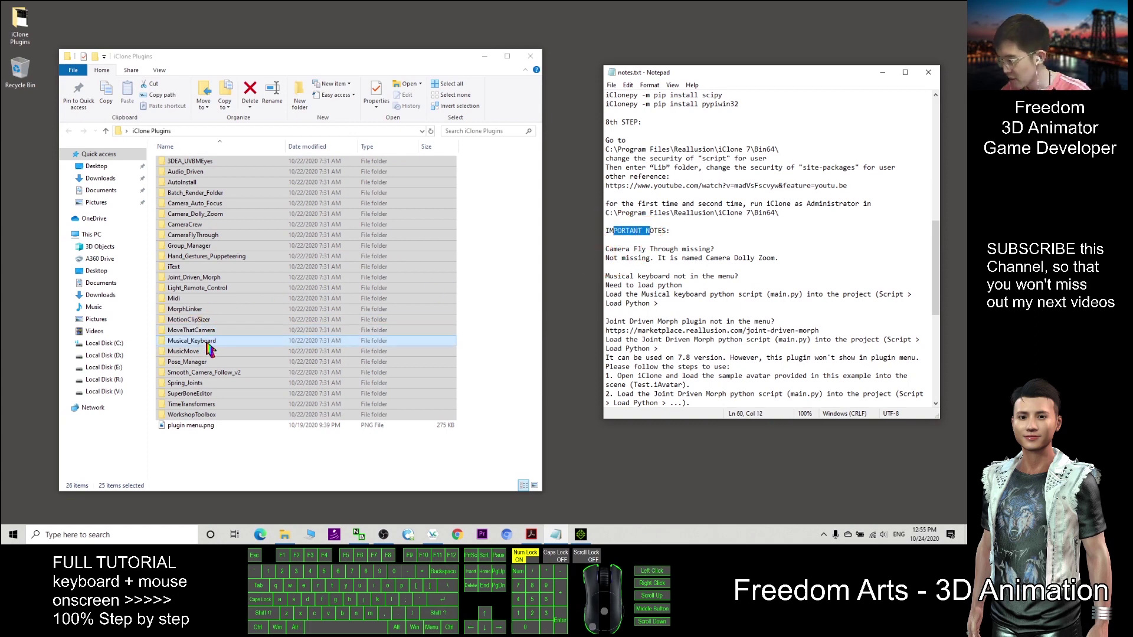
click(190, 375)
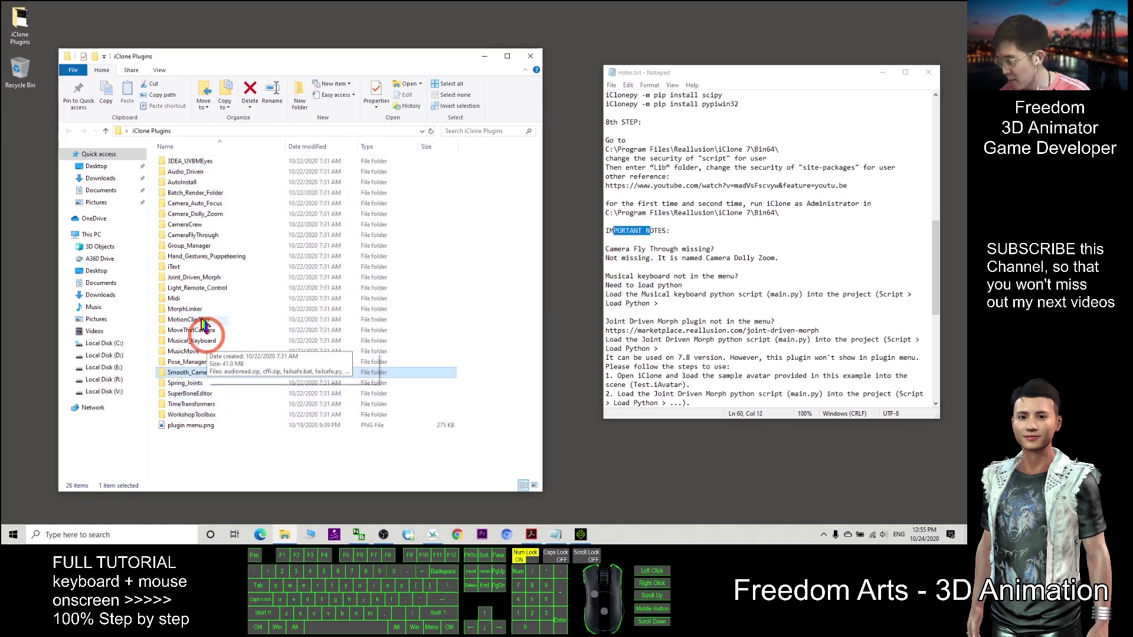
click(187, 237)
click(653, 255)
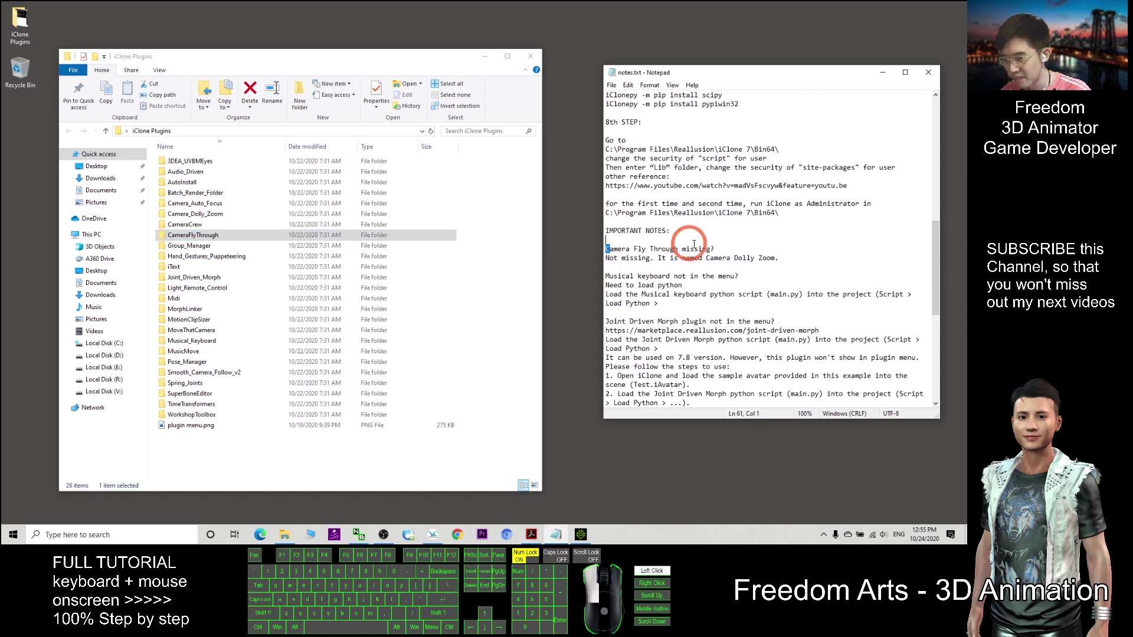
Review the Camera Dolly Zoom name in notes.txt, locate that plug-in among iClone's Python Samples, and minimize iClone.
drag(610, 249, 774, 264)
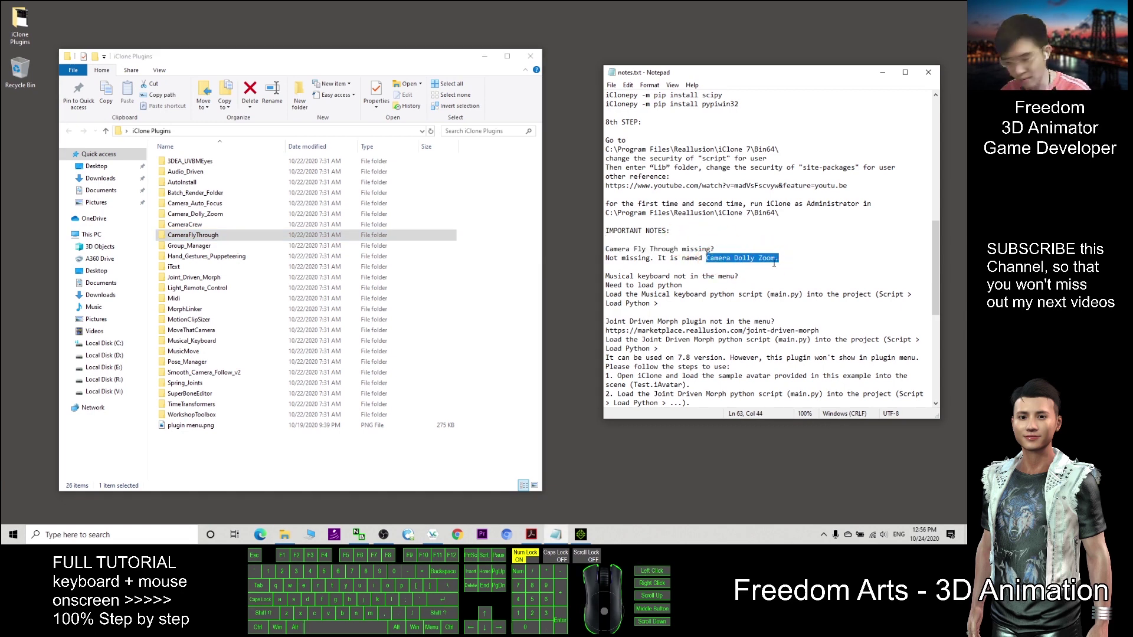
click(582, 535)
click(194, 19)
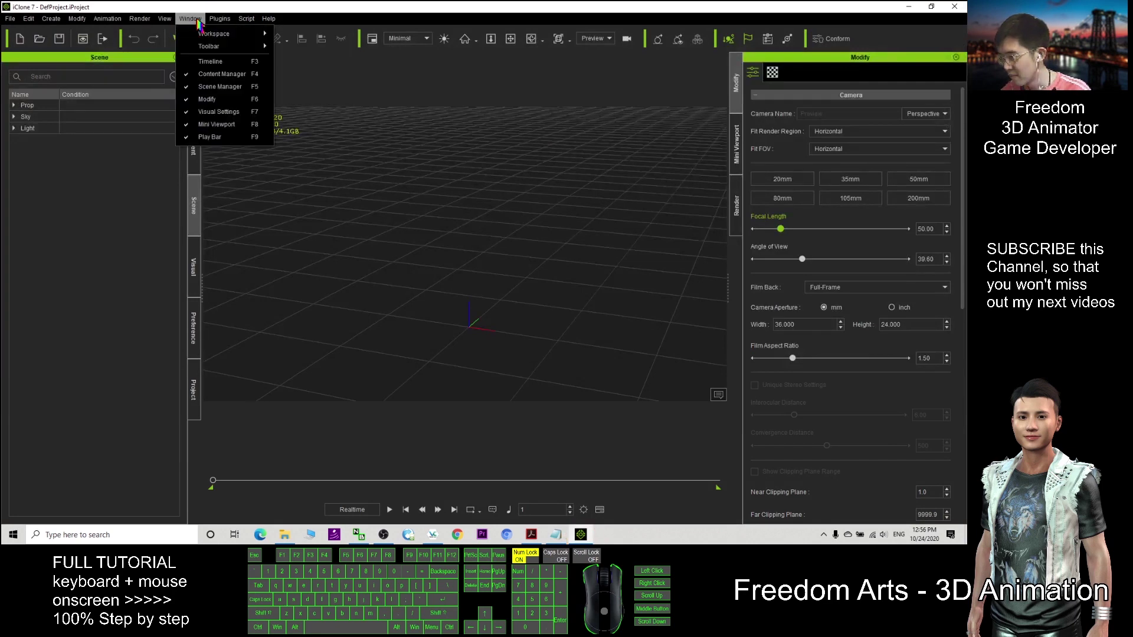
click(219, 19)
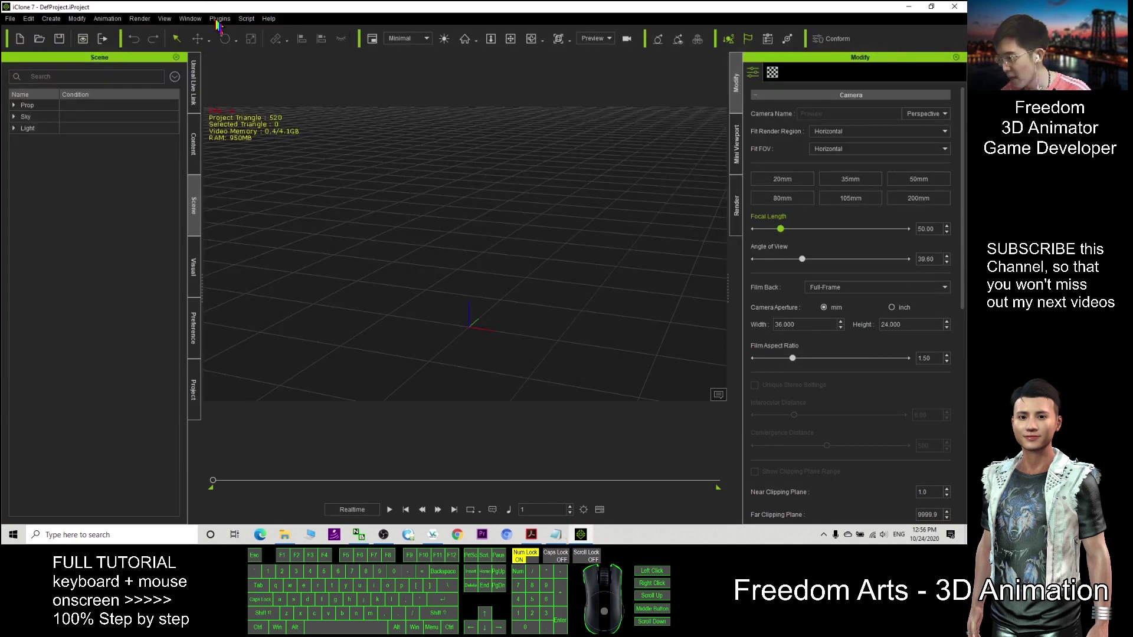
mouse_move(234, 61)
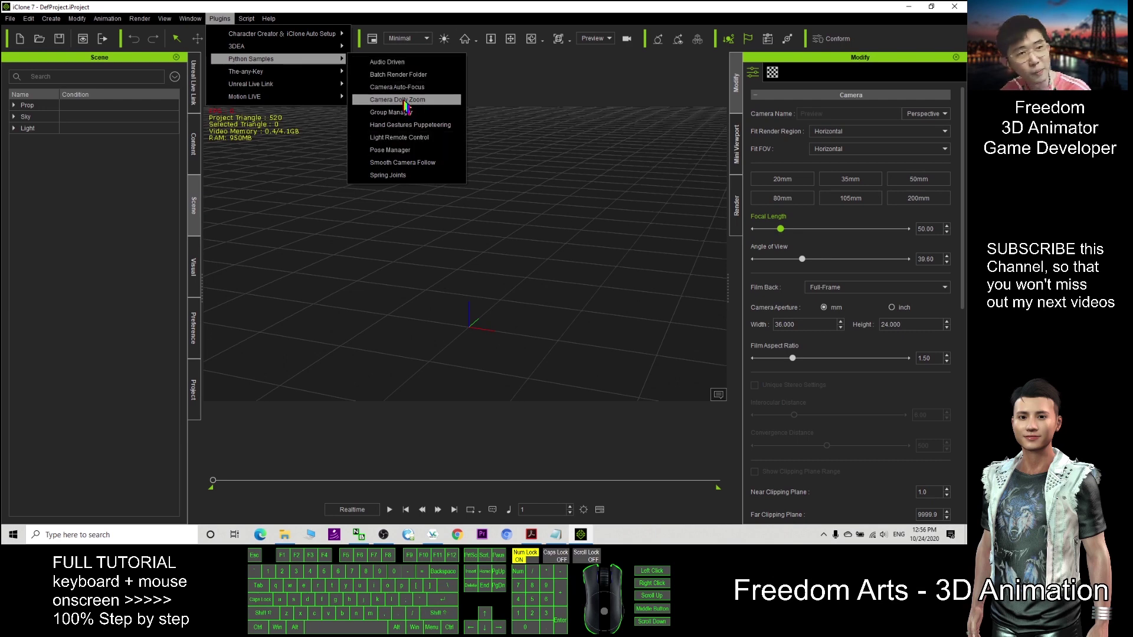
click(440, 100)
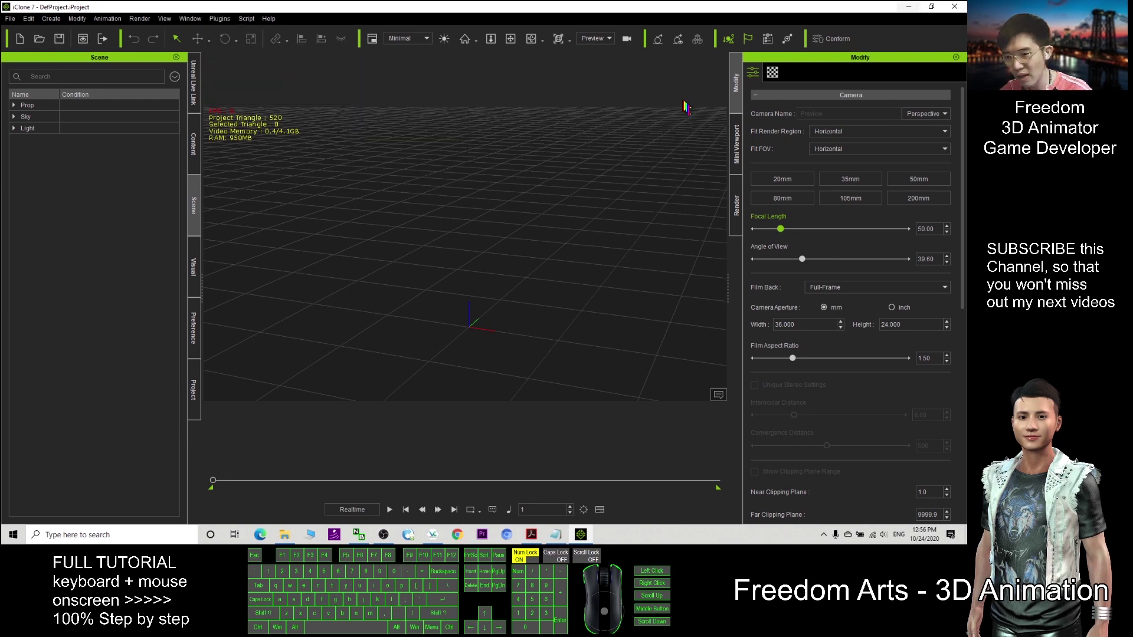
click(909, 7)
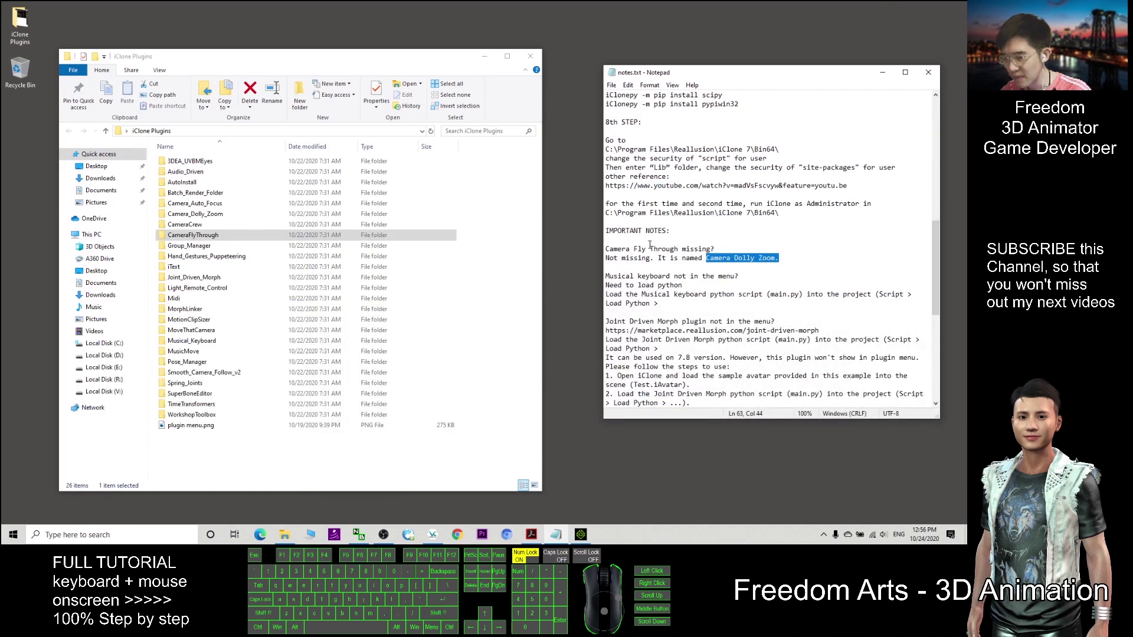
Review the Musical keyboard entry in notes.txt and bring iClone back as a smaller, unmaximized window.
drag(614, 248, 682, 249)
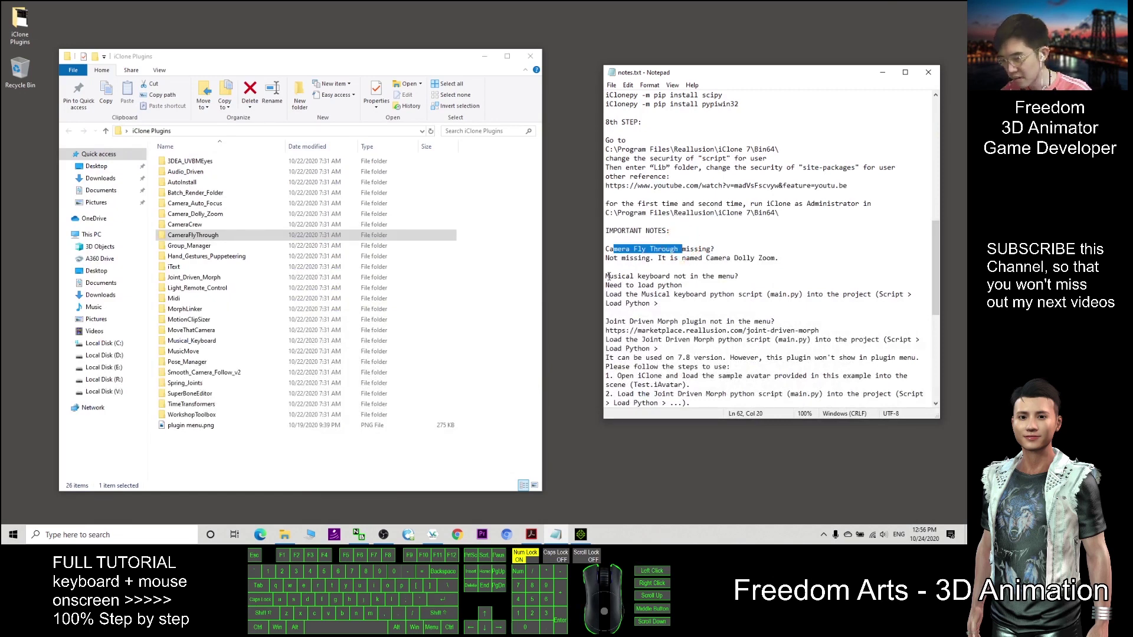
drag(609, 276, 682, 285)
click(580, 534)
drag(418, 9, 260, 54)
click(265, 62)
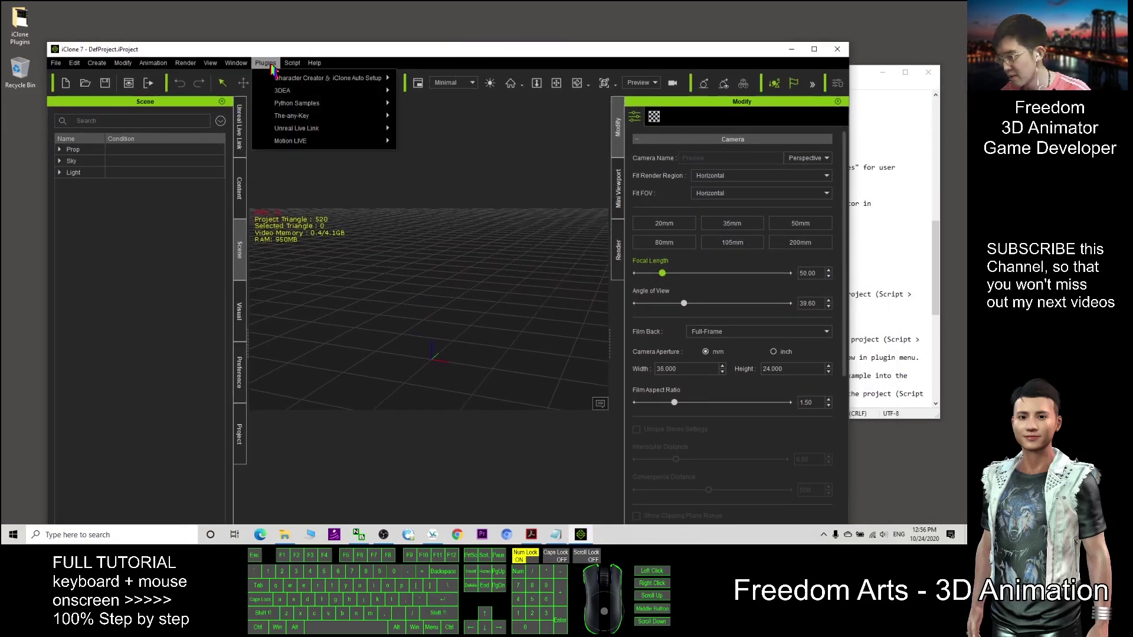
Load the Python script main.py from the OpenPlugin\Musical_Keyboard folder into the iClone project.
click(292, 63)
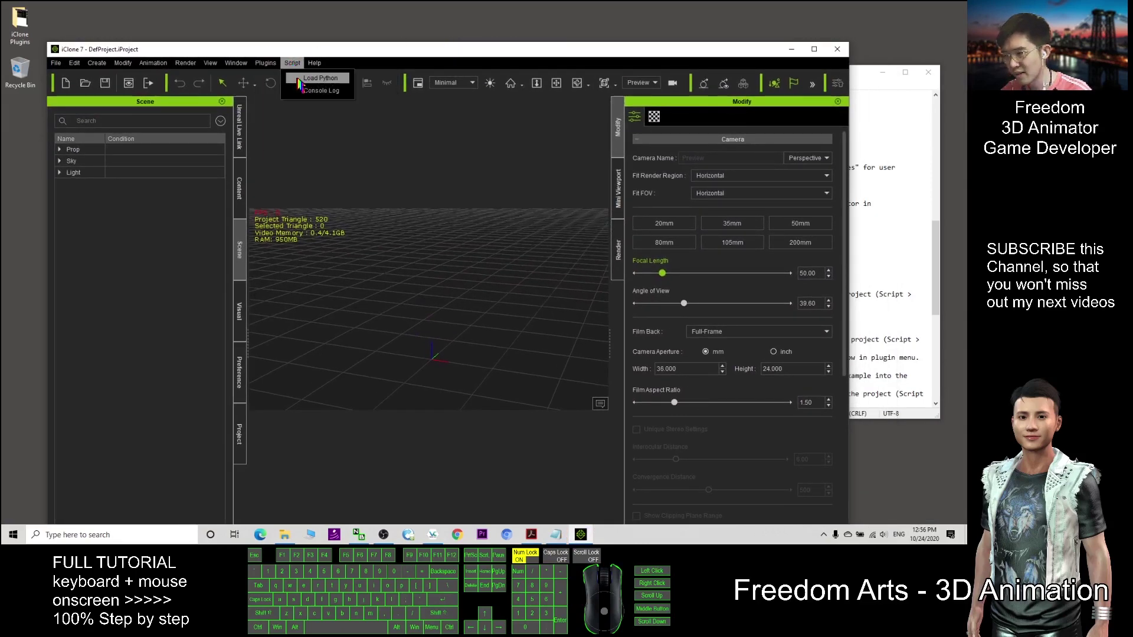
click(303, 82)
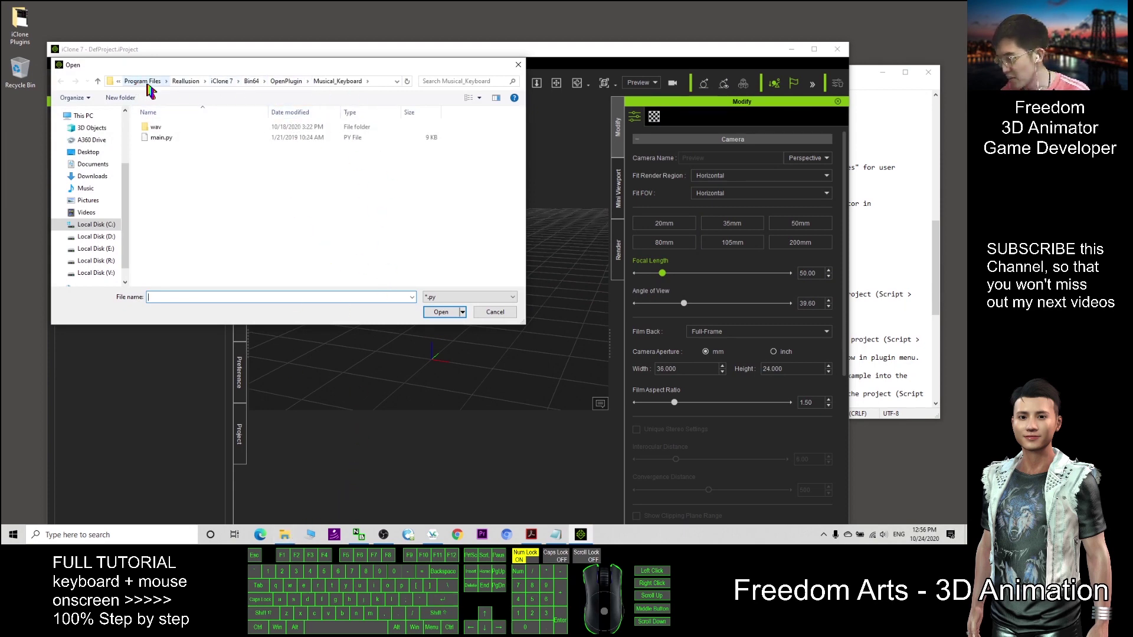
click(380, 82)
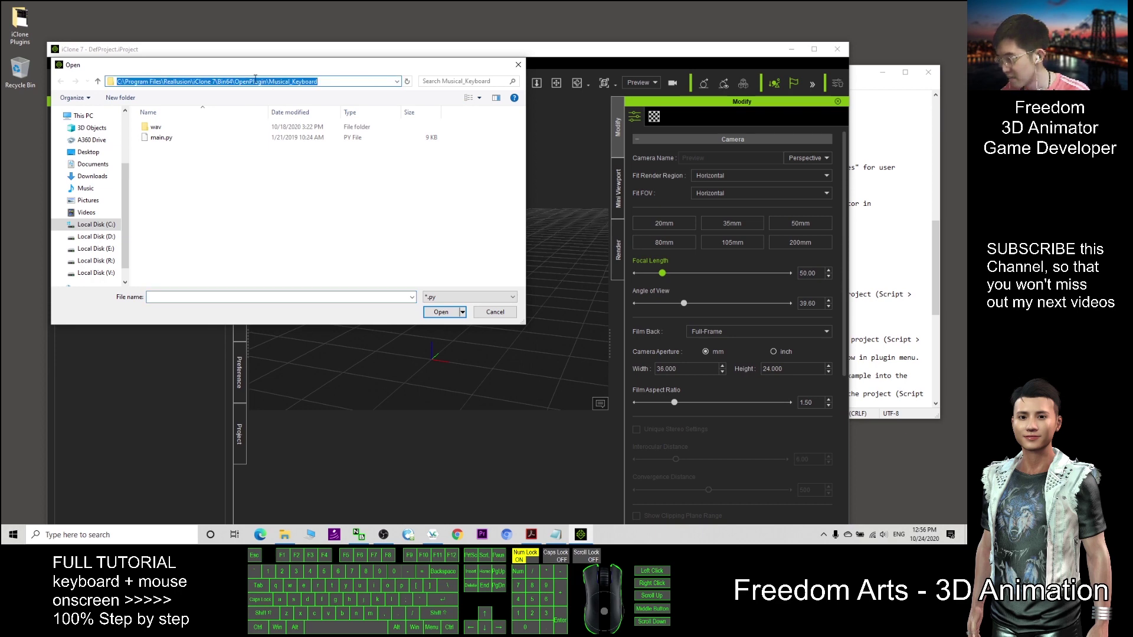
key(Escape)
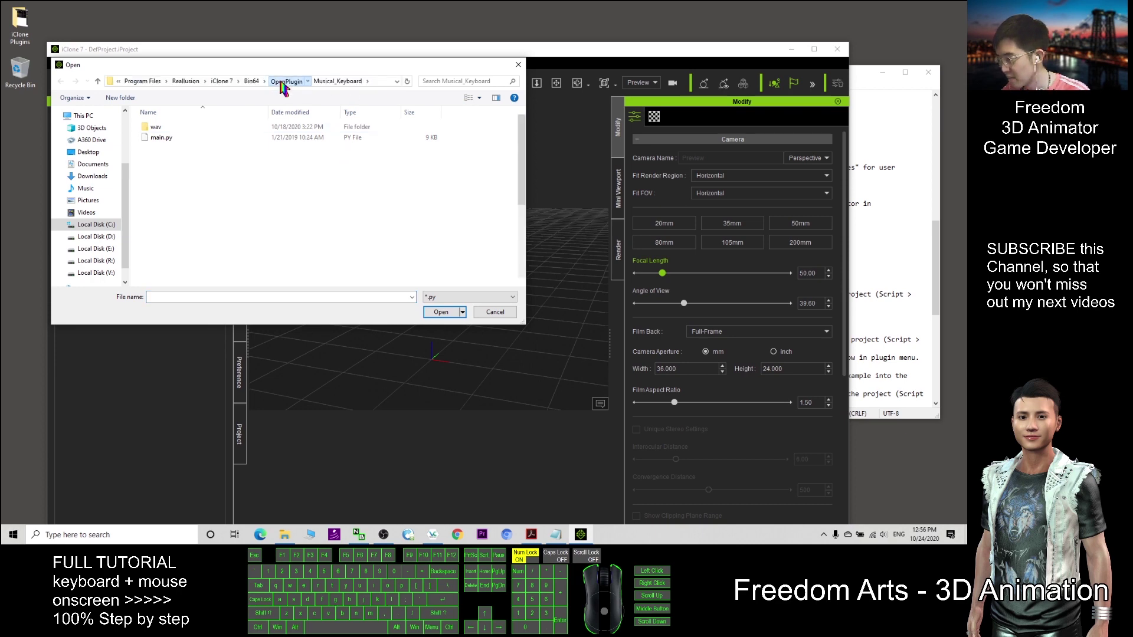
click(279, 81)
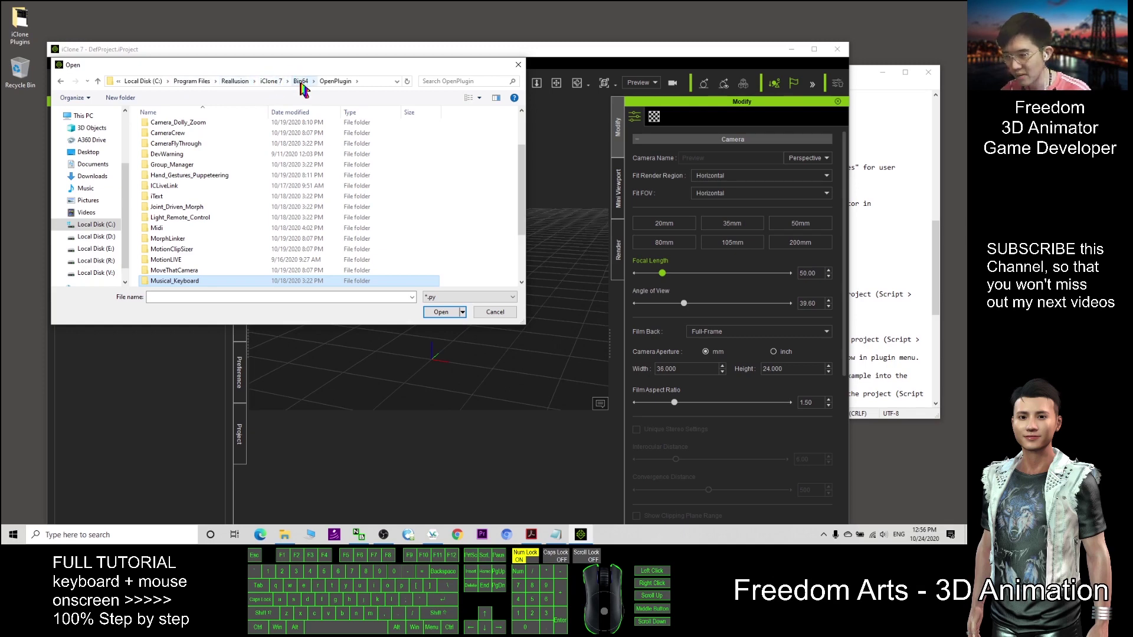
scroll(462, 222, down, 2)
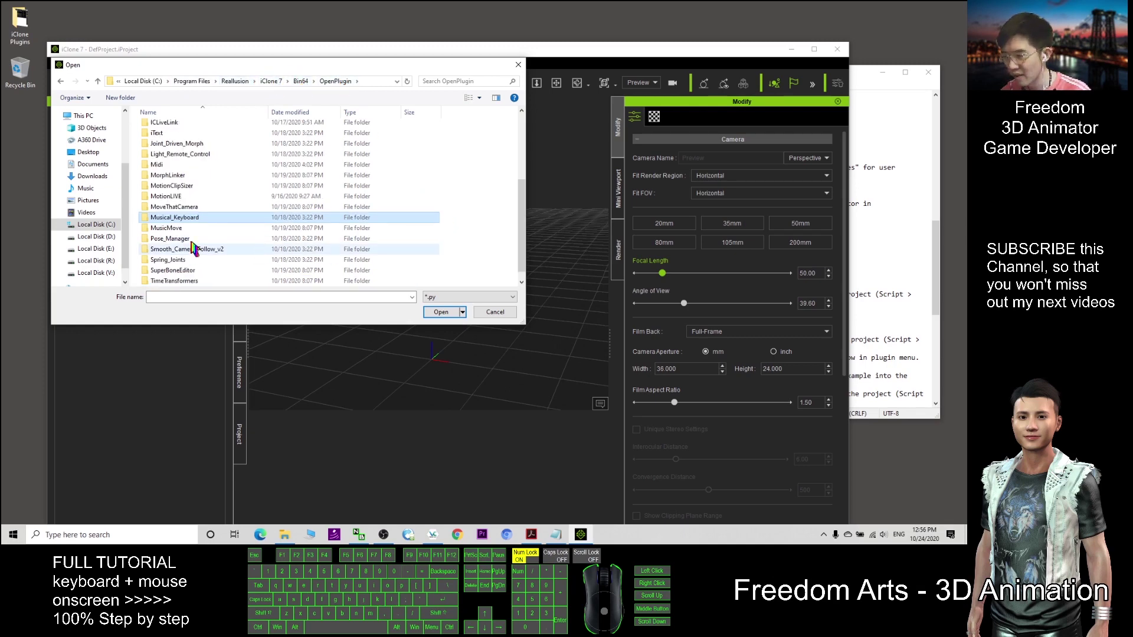
double_click(184, 218)
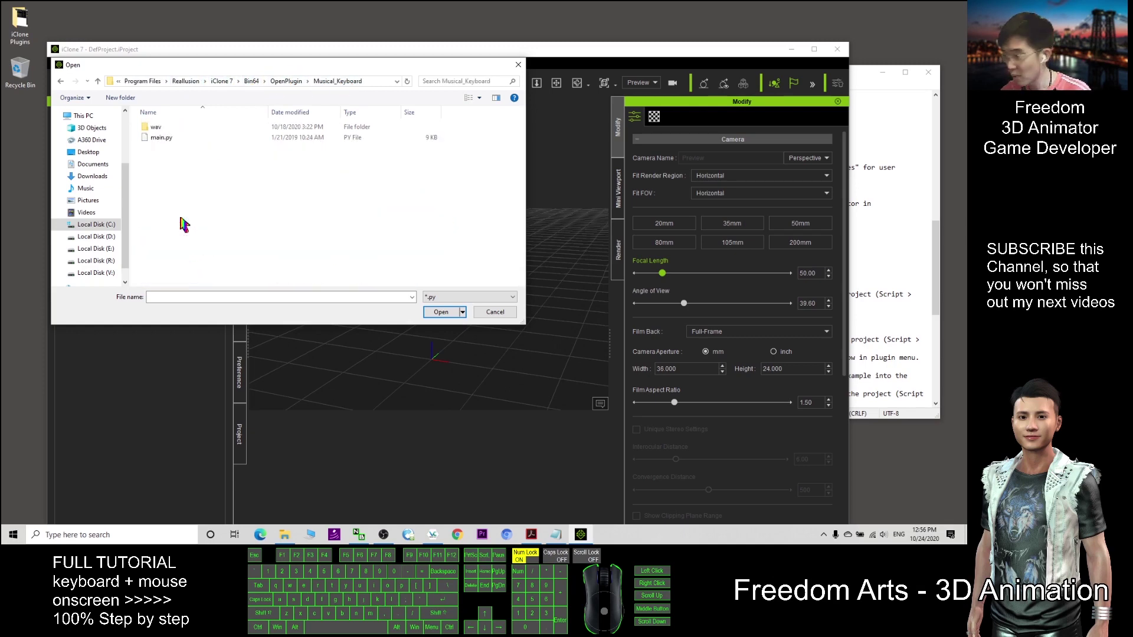
double_click(161, 137)
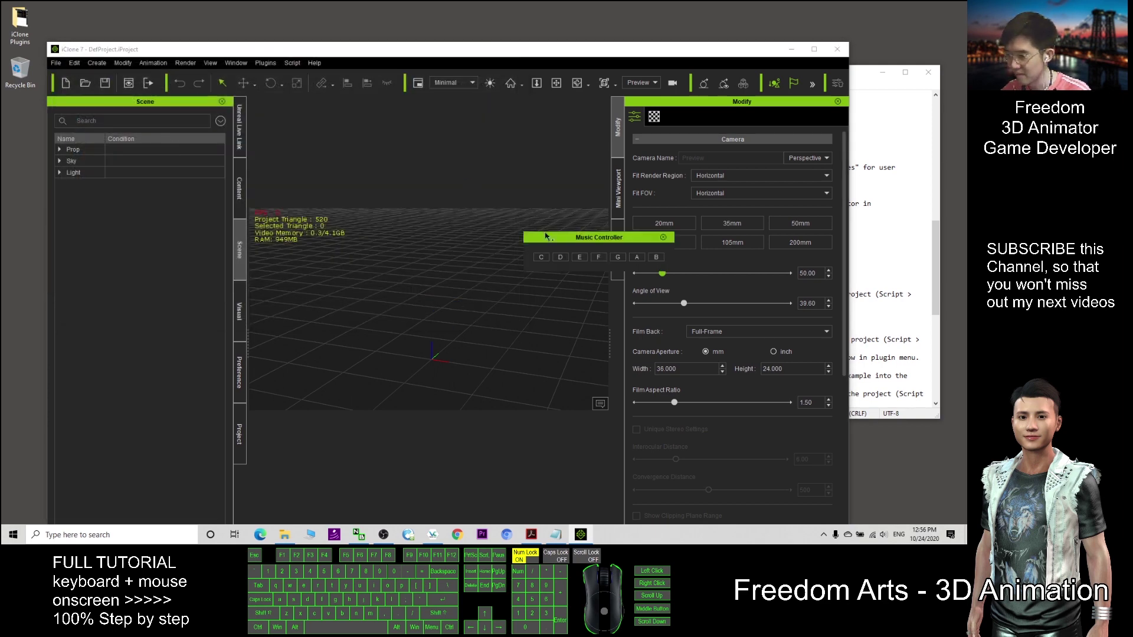
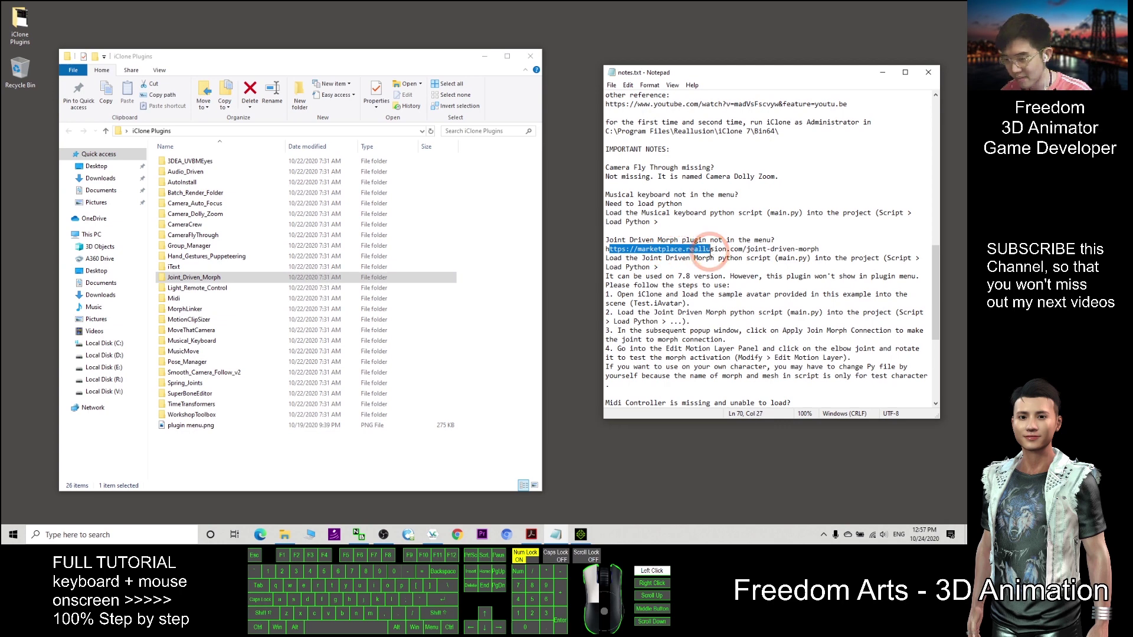
Read the Joint Driven Morph entry in notes.txt, including its marketplace link and usage steps, against the Joint_Driven_Morph folder.
click(669, 264)
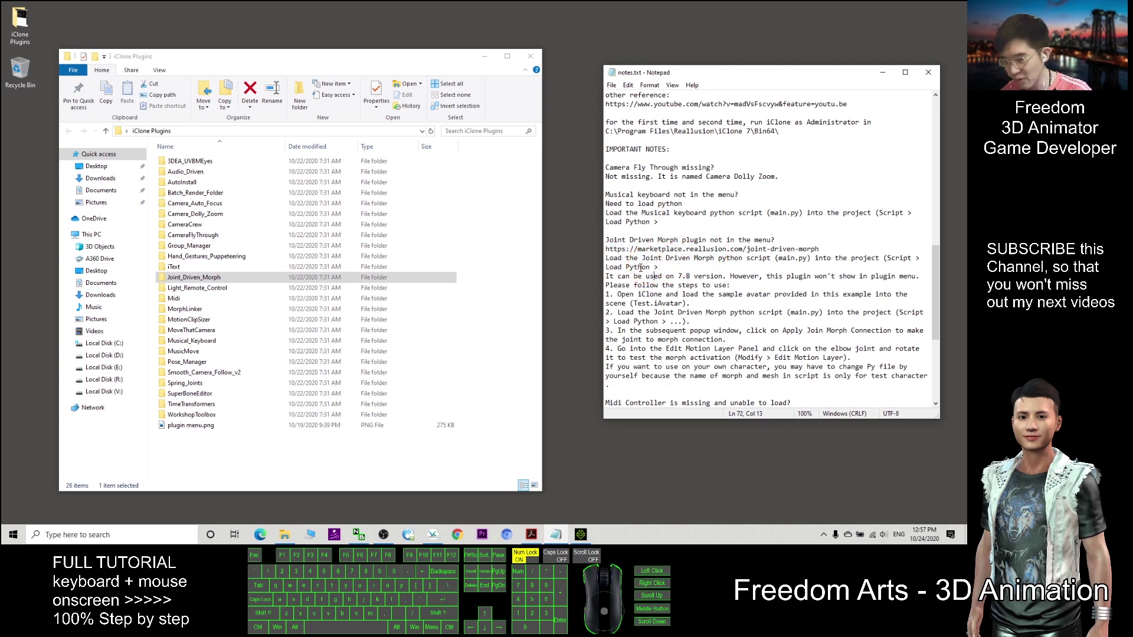
drag(606, 294, 680, 322)
click(778, 349)
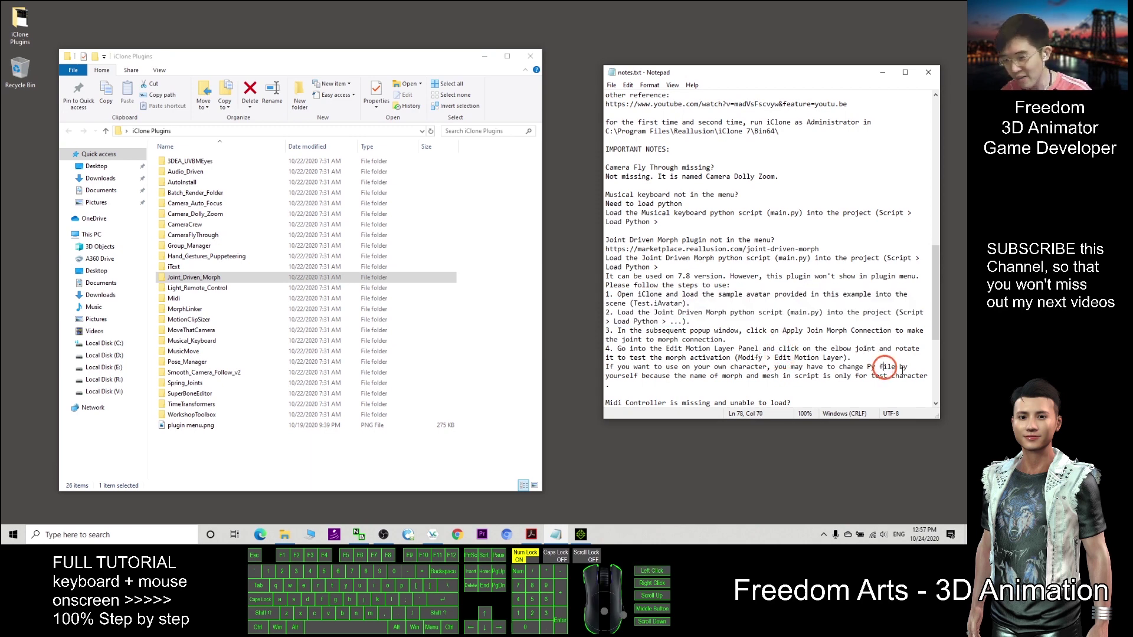
drag(902, 375, 614, 249)
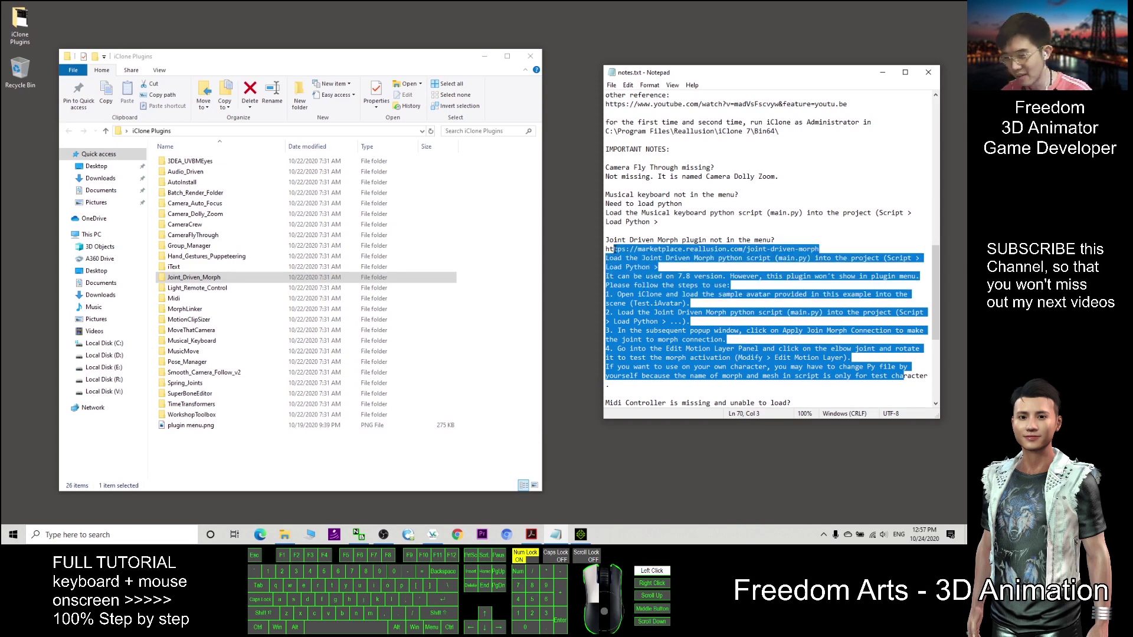
click(658, 267)
scroll(708, 272, down, 1)
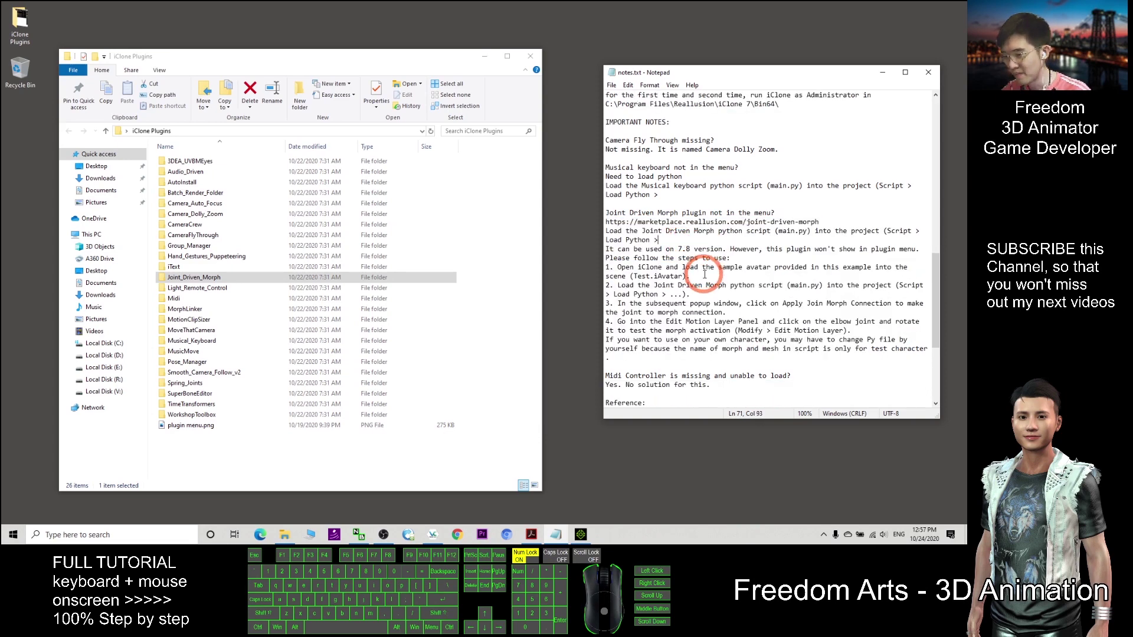
click(245, 279)
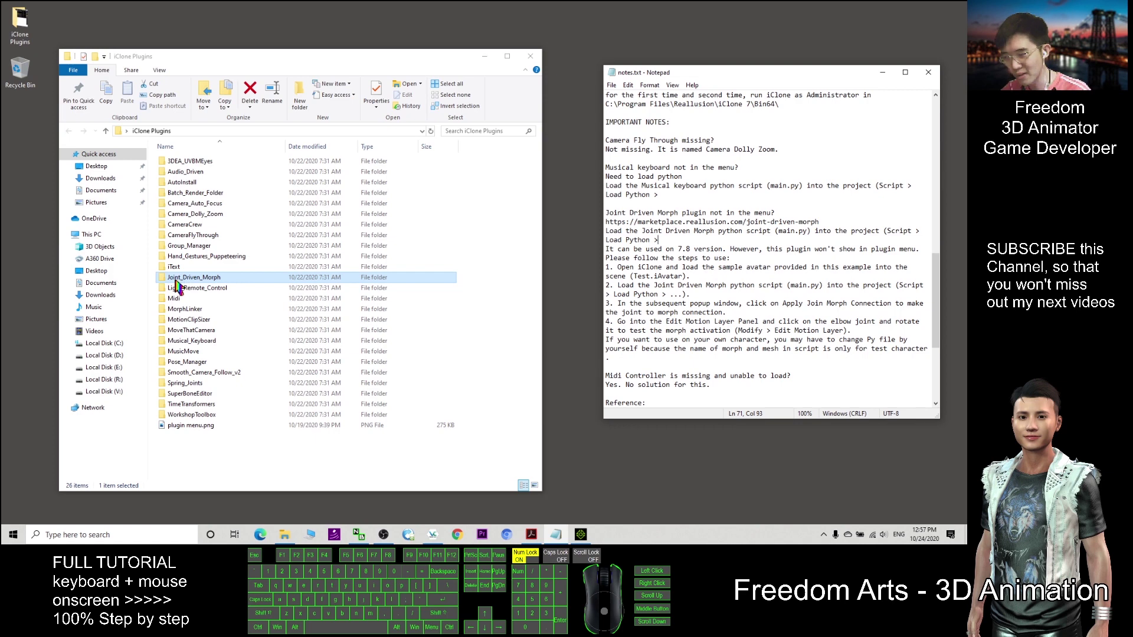
drag(606, 222, 817, 222)
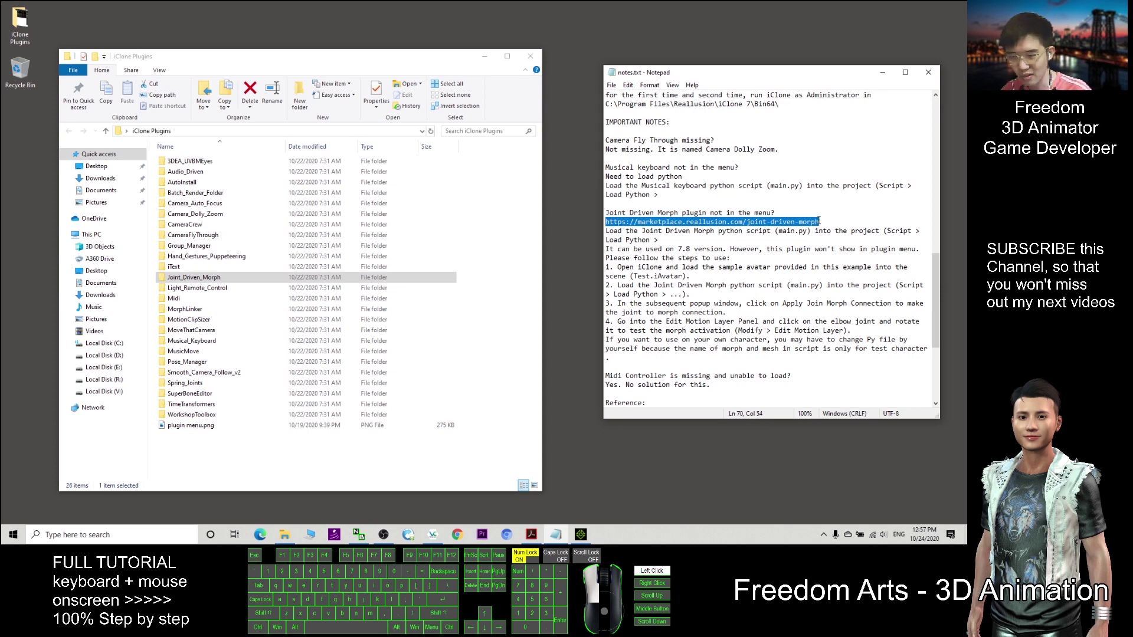
click(608, 231)
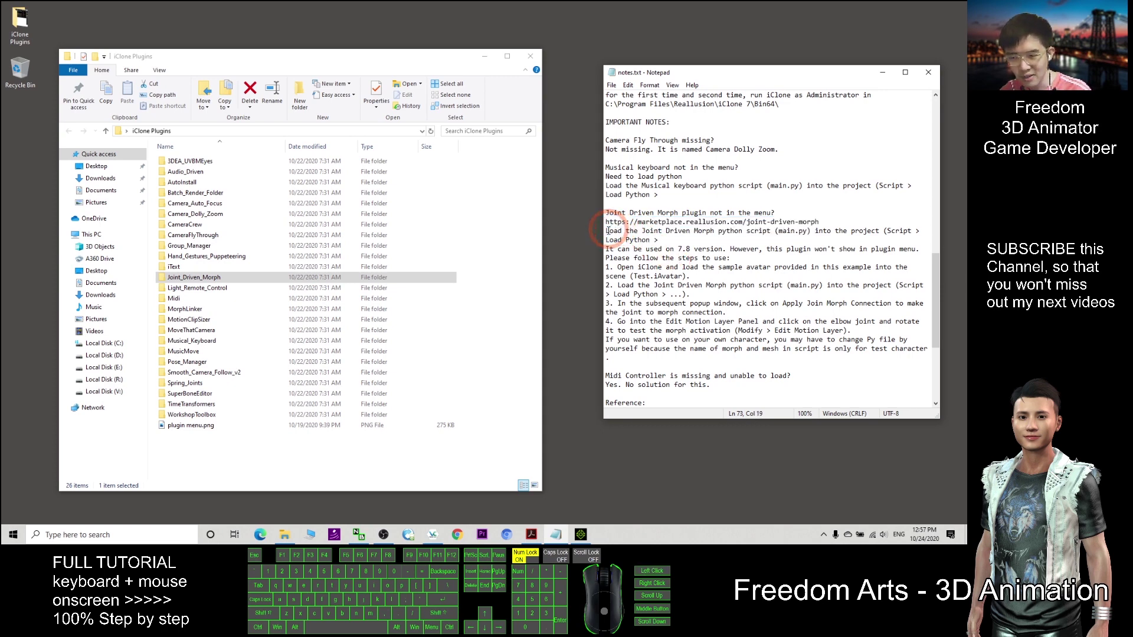
drag(607, 231, 900, 349)
Read the notes.txt question about the Midi Controller being missing and unable to load.
scroll(882, 335, down, 3)
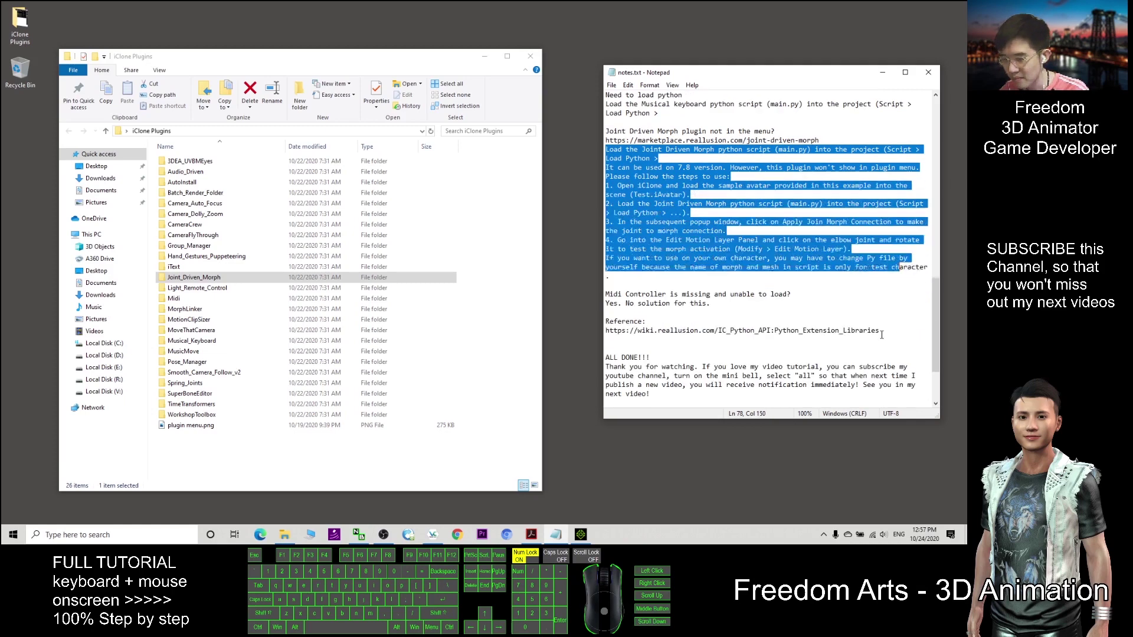
click(614, 295)
drag(615, 295, 714, 300)
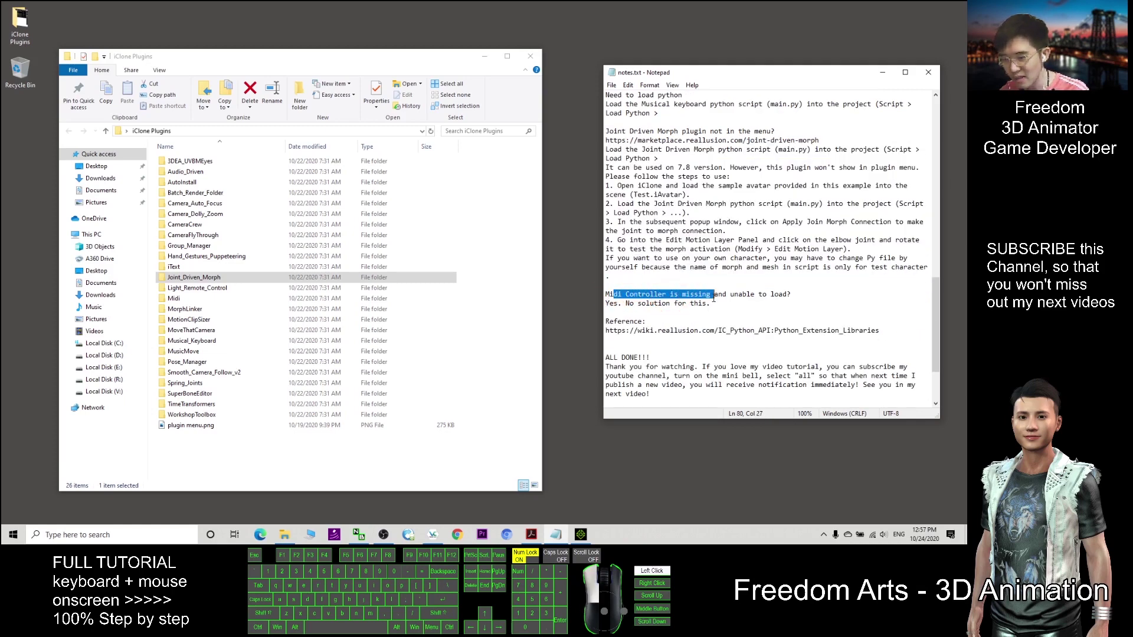
drag(783, 298, 785, 297)
click(792, 296)
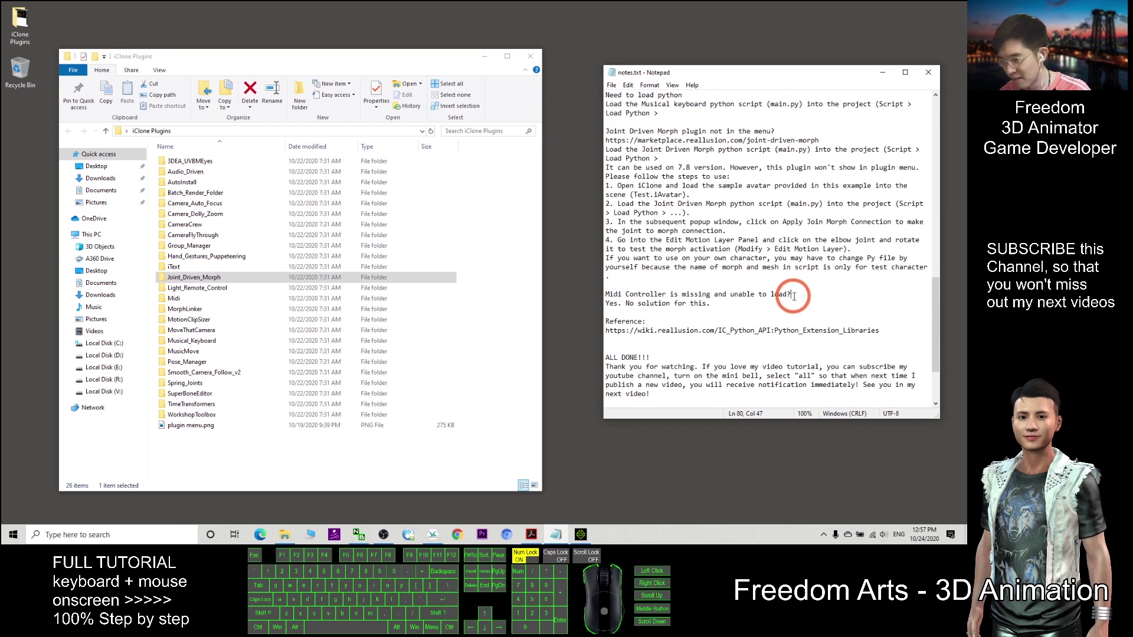
Switch to iClone and close the Music Controller window.
click(582, 535)
click(265, 62)
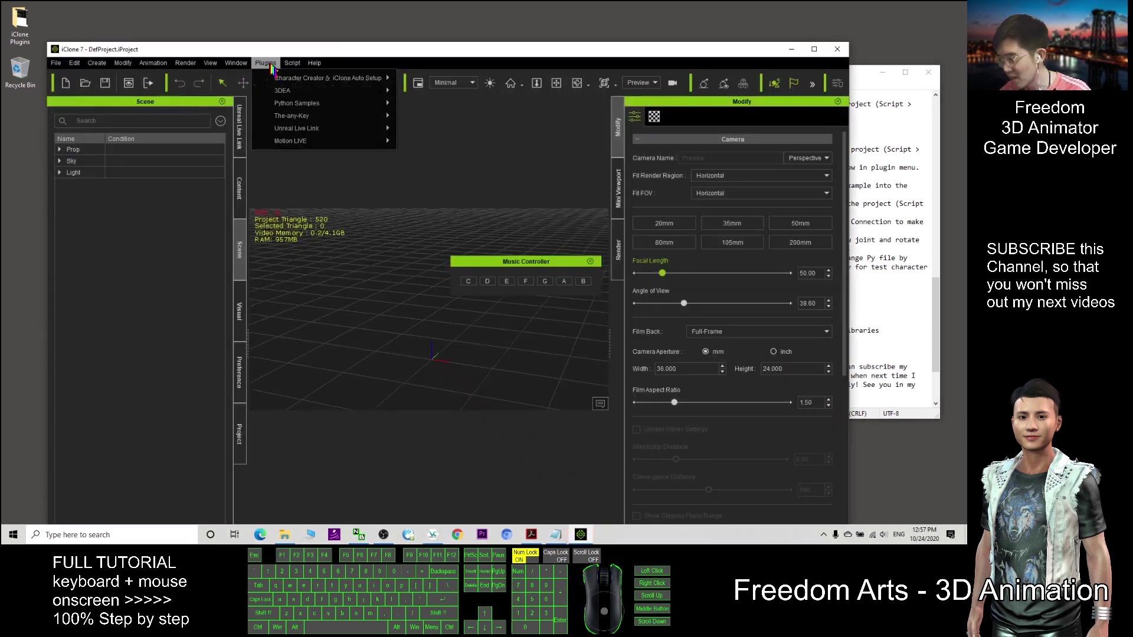
click(590, 261)
click(590, 261)
Check iClone's plug-in groups, including Python Samples and Unreal Live Link, for the Midi Controller, and minimize iClone.
click(266, 63)
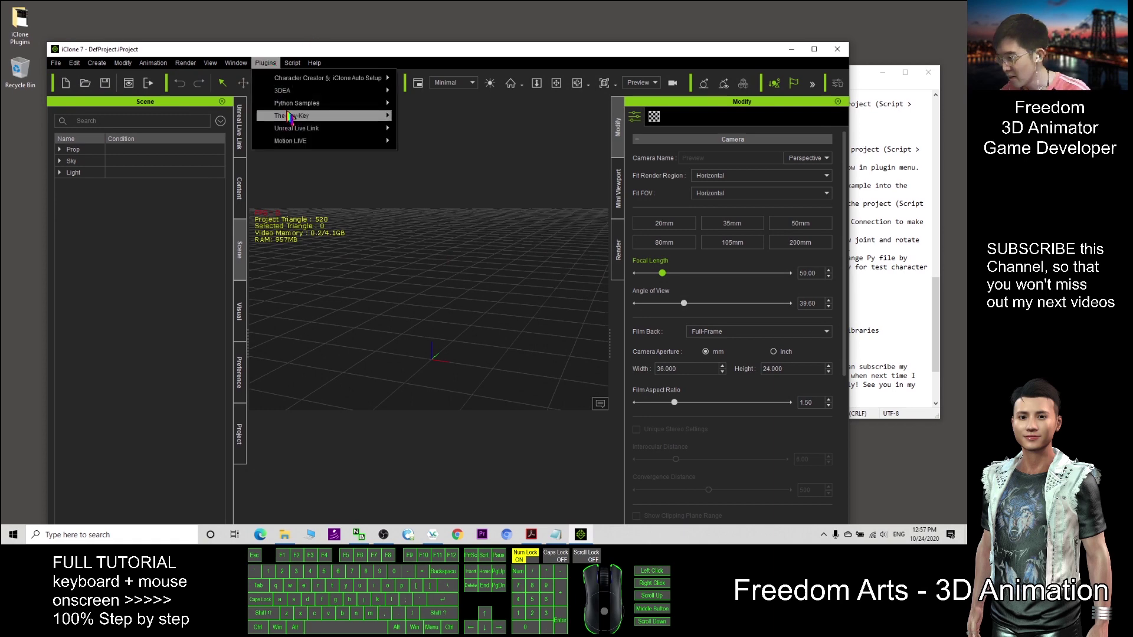
mouse_move(299, 105)
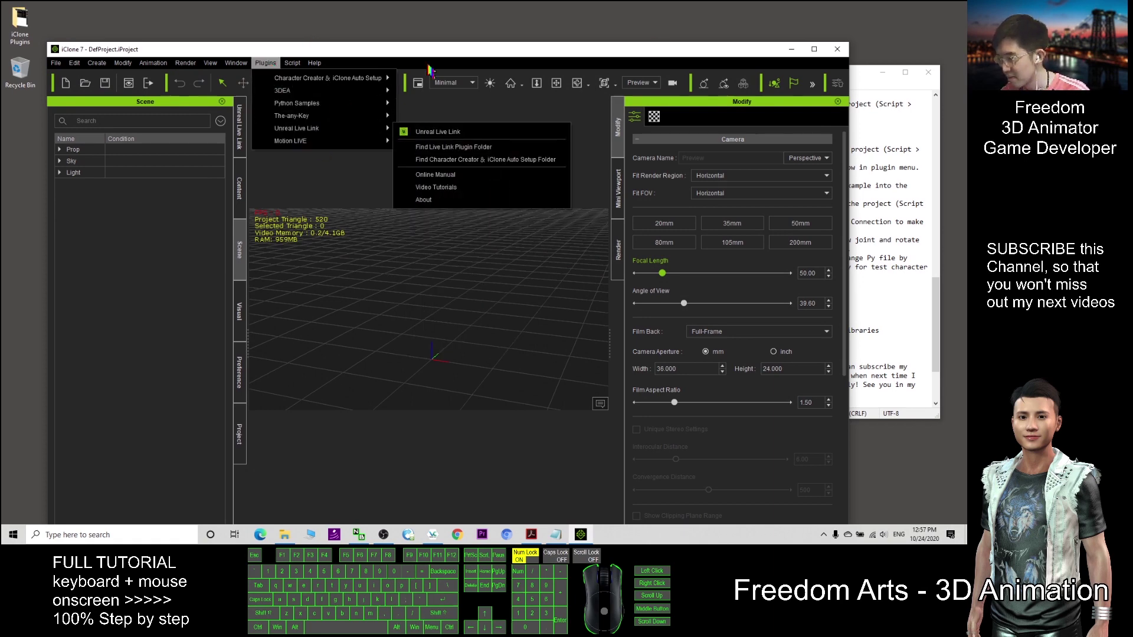
click(785, 176)
click(792, 50)
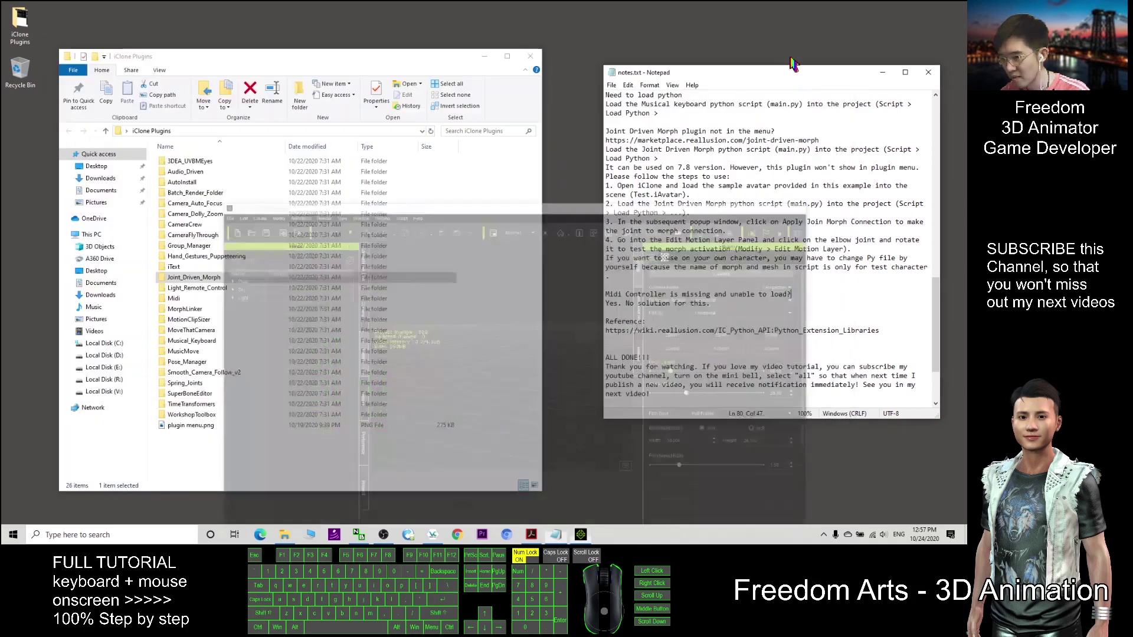
Review the Midi Controller question together with its answer in notes.txt.
click(643, 306)
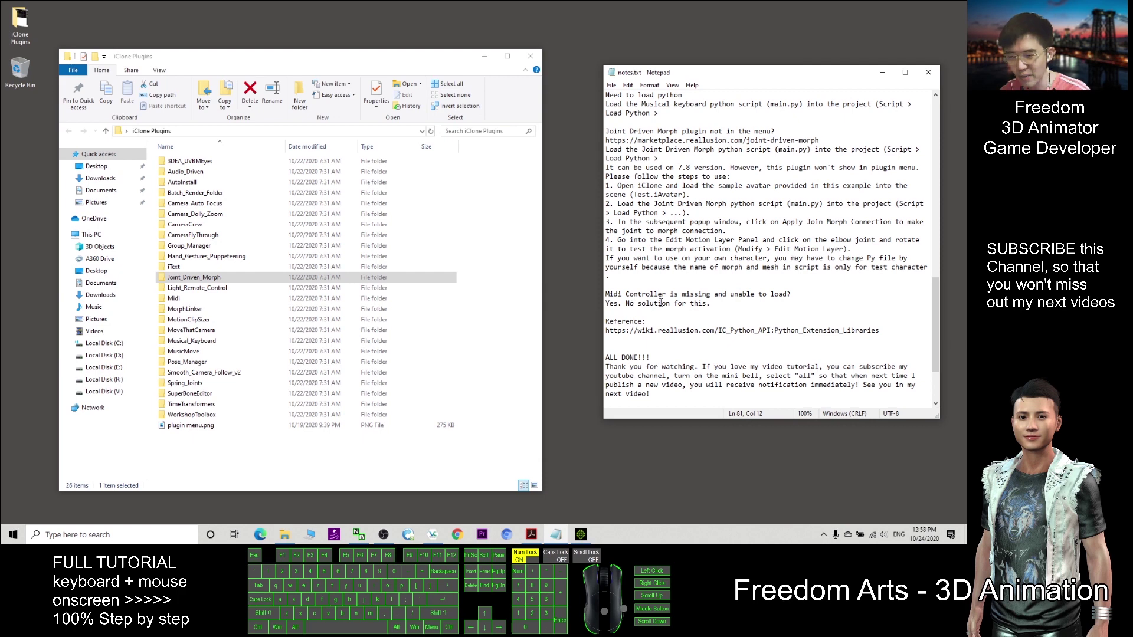
click(715, 304)
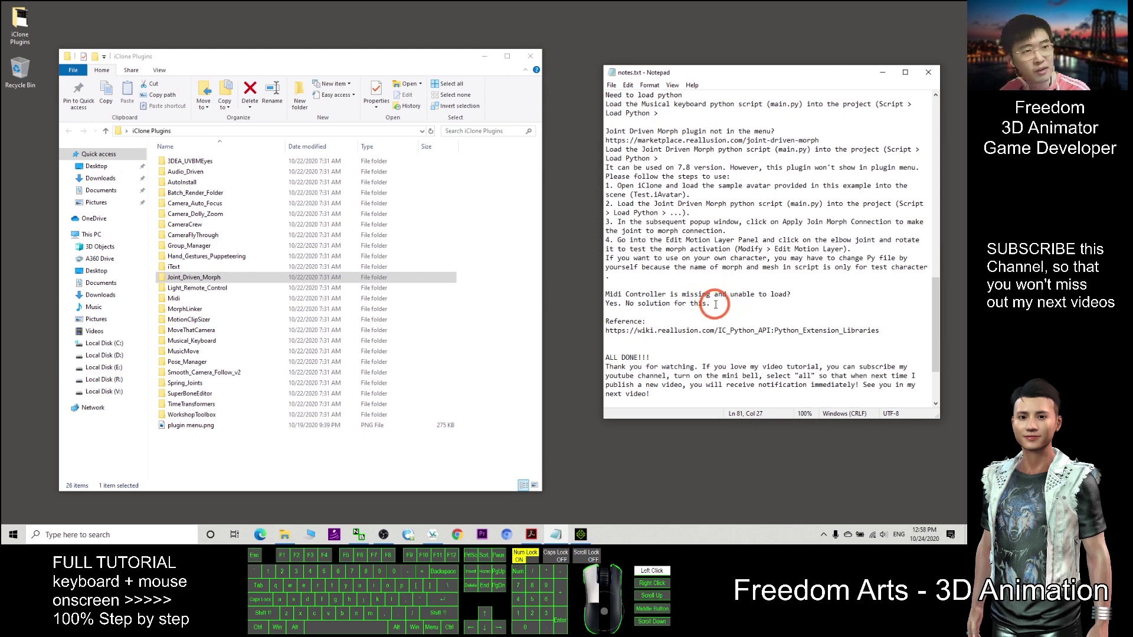
drag(715, 305, 676, 304)
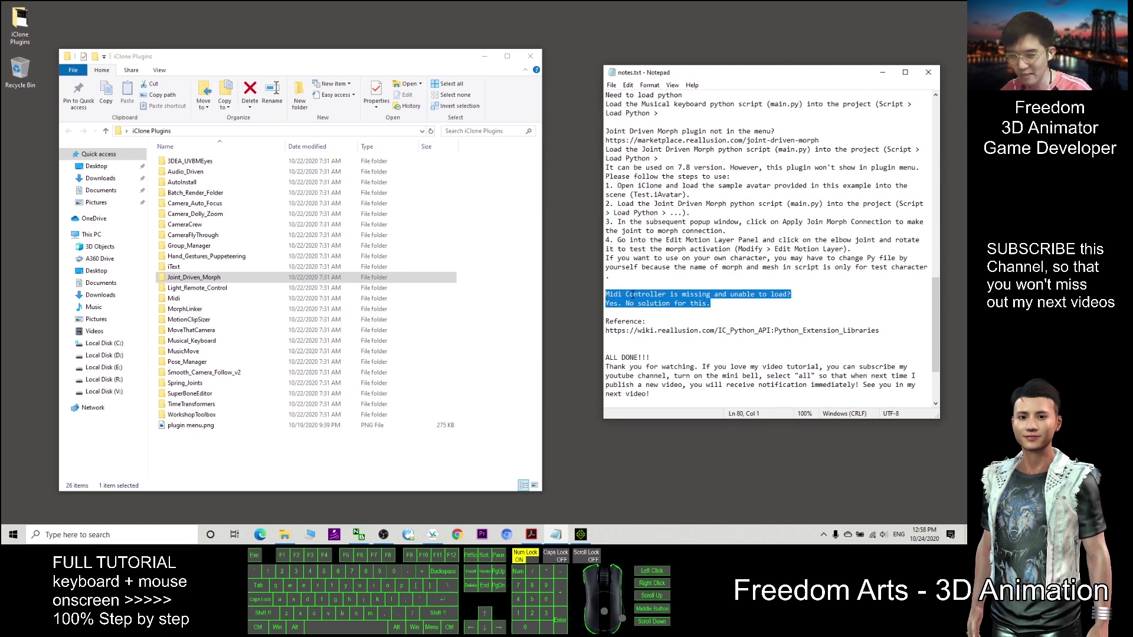
click(633, 294)
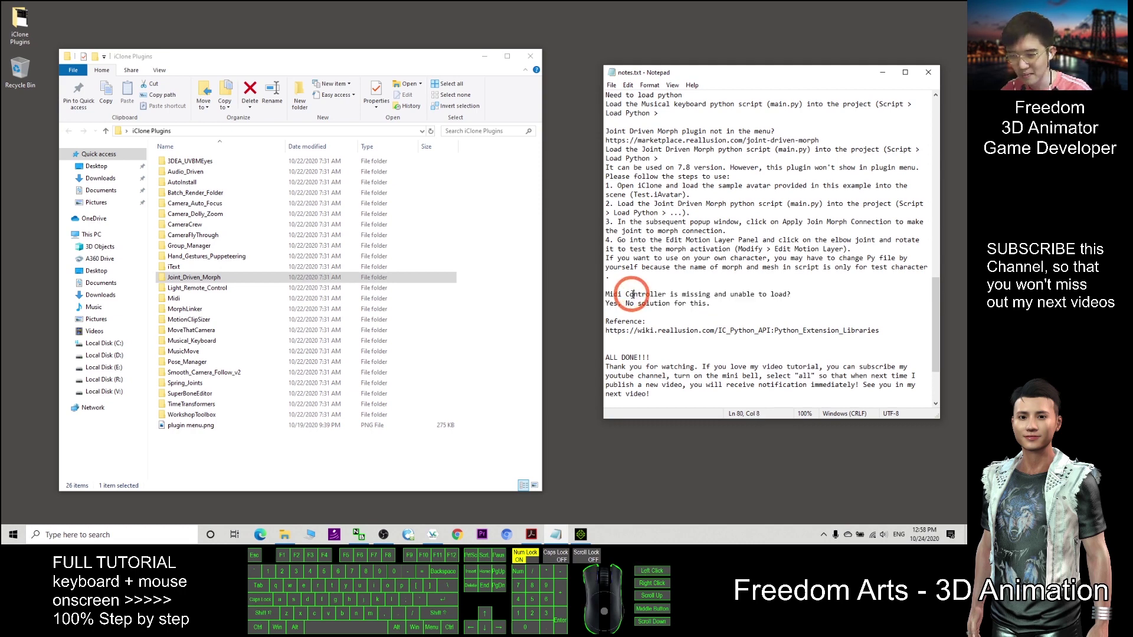
Switch to iClone, check the plug-ins listed in the Python Samples group, and minimize iClone.
click(581, 535)
click(266, 63)
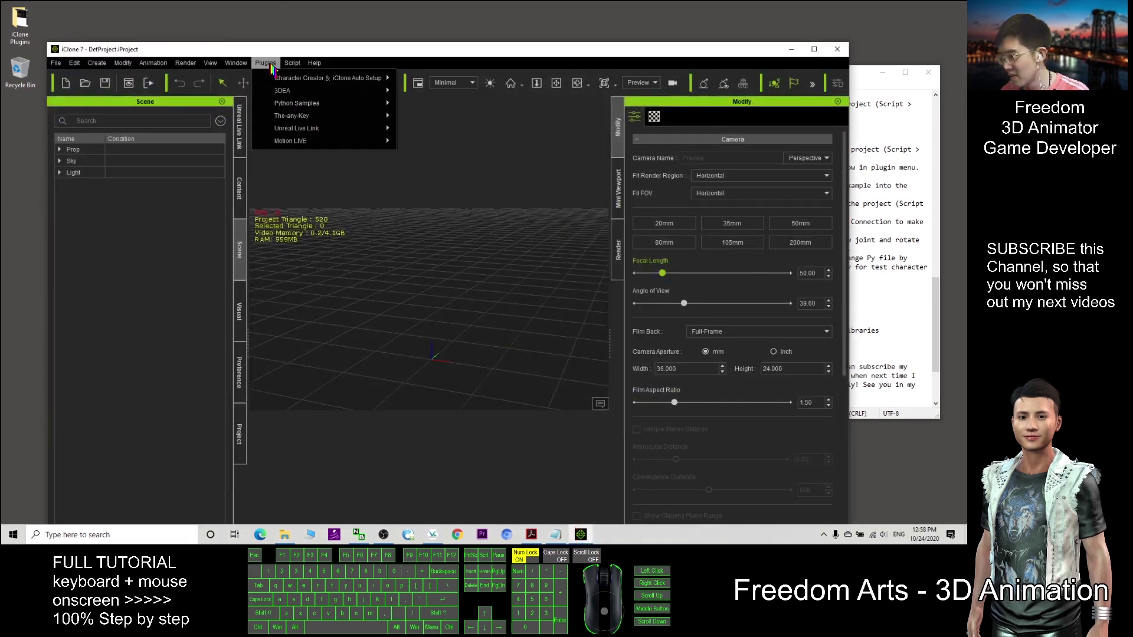
mouse_move(297, 103)
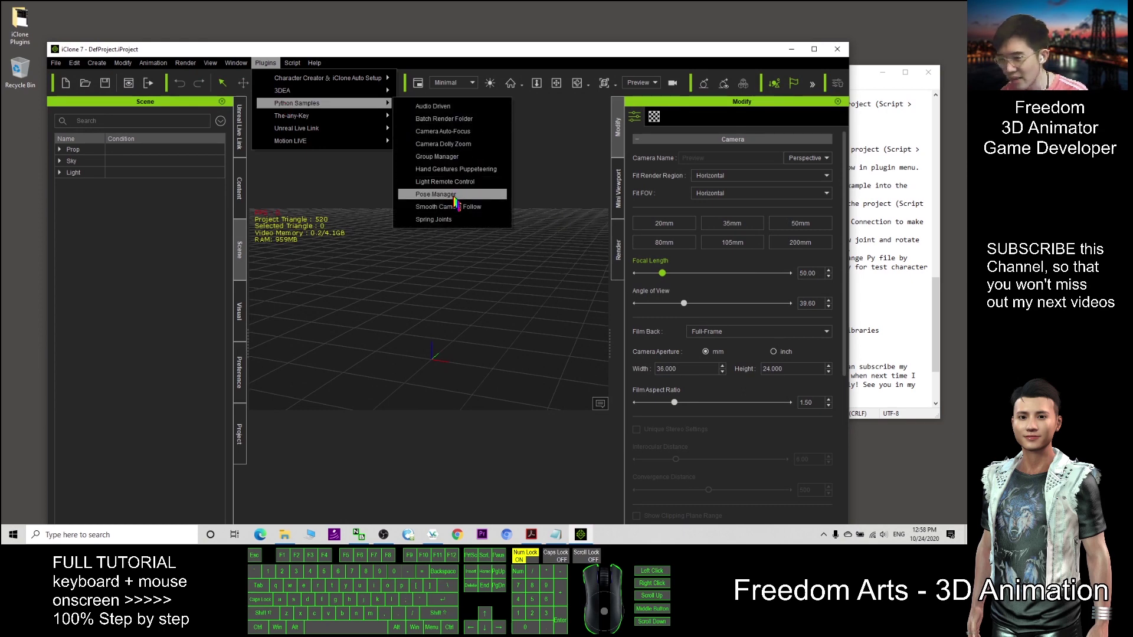
mouse_move(366, 115)
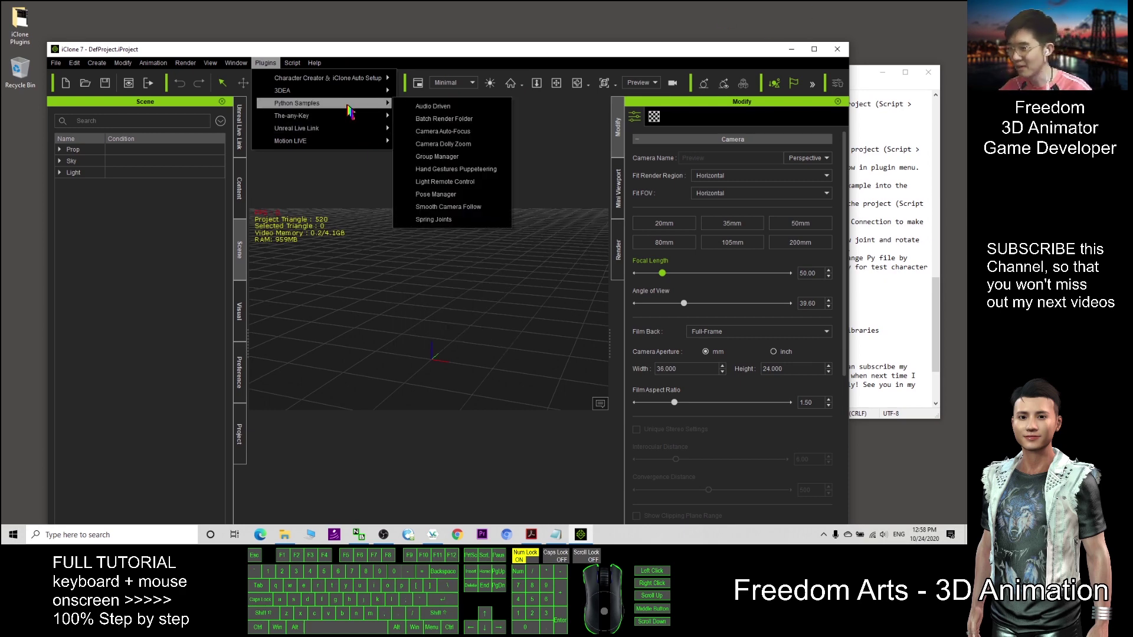
key(Escape)
key(Escape)
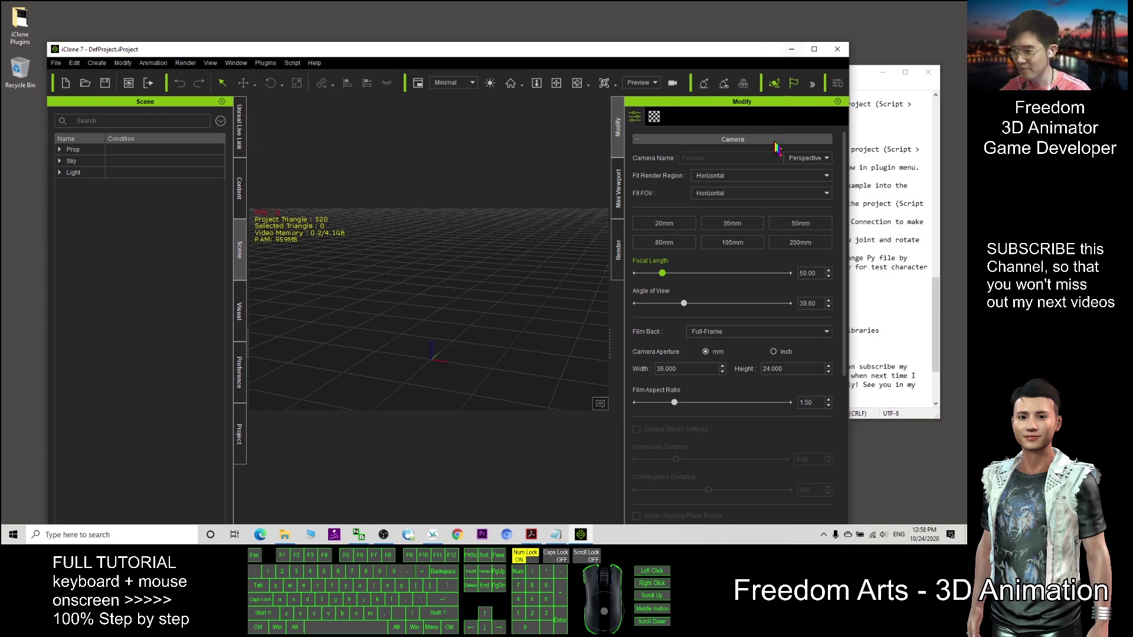
click(794, 51)
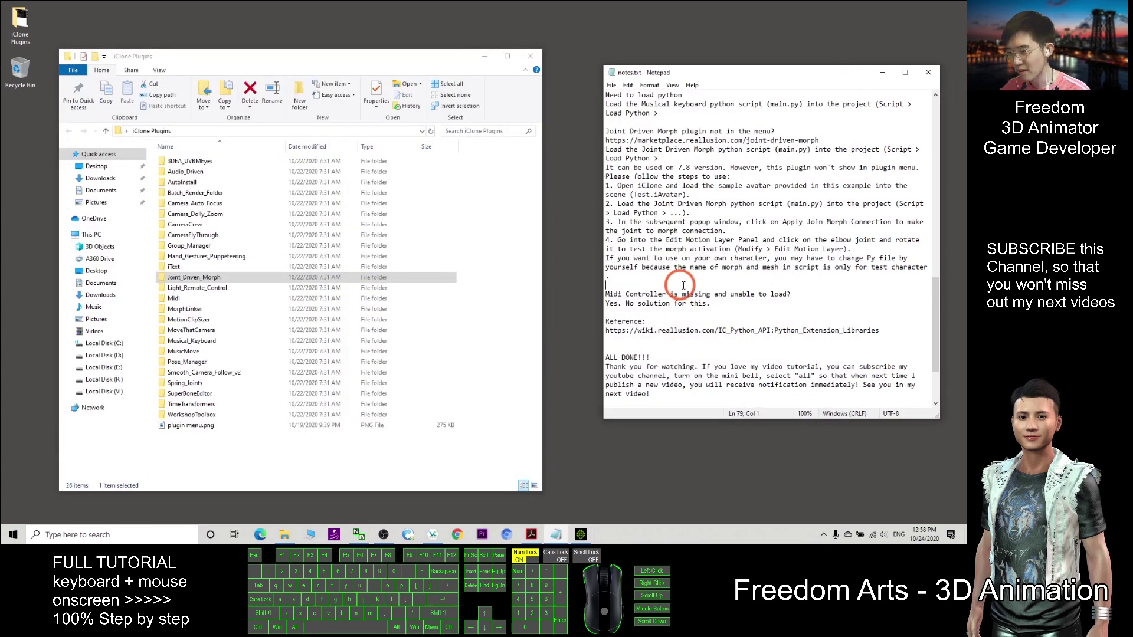
Read the closing lines of notes.txt and close the iClone Plugins folder window.
scroll(725, 297, down, 2)
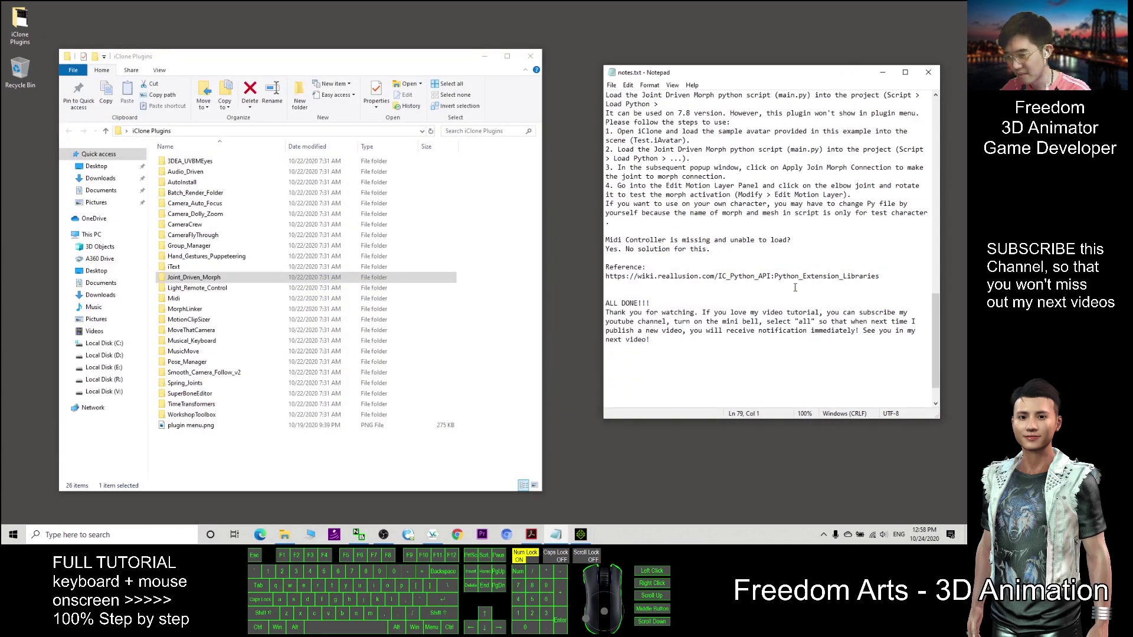
drag(347, 61, 396, 51)
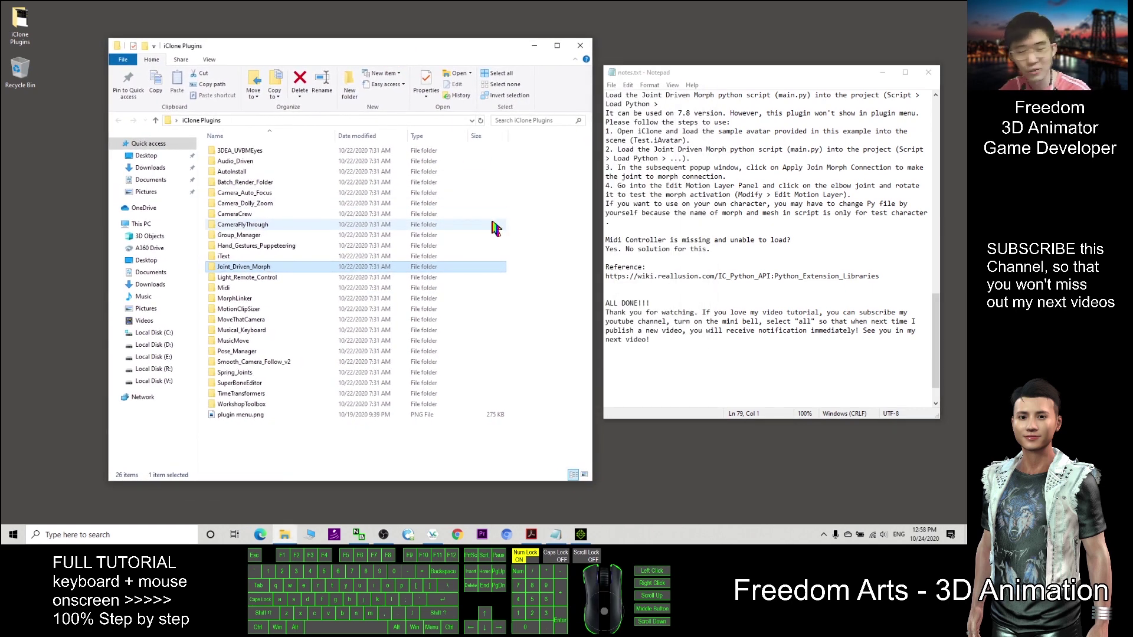
click(587, 51)
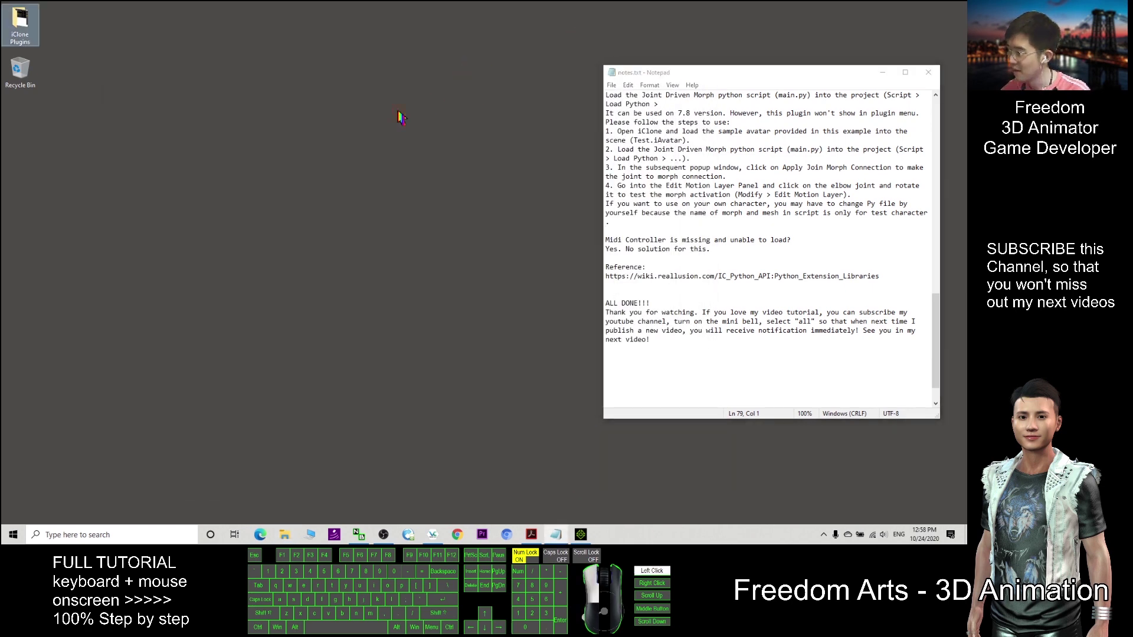
Switch to Chrome, restore the previously closed tabs and maximize the browser window.
click(457, 534)
key(ctrl+shift+t)
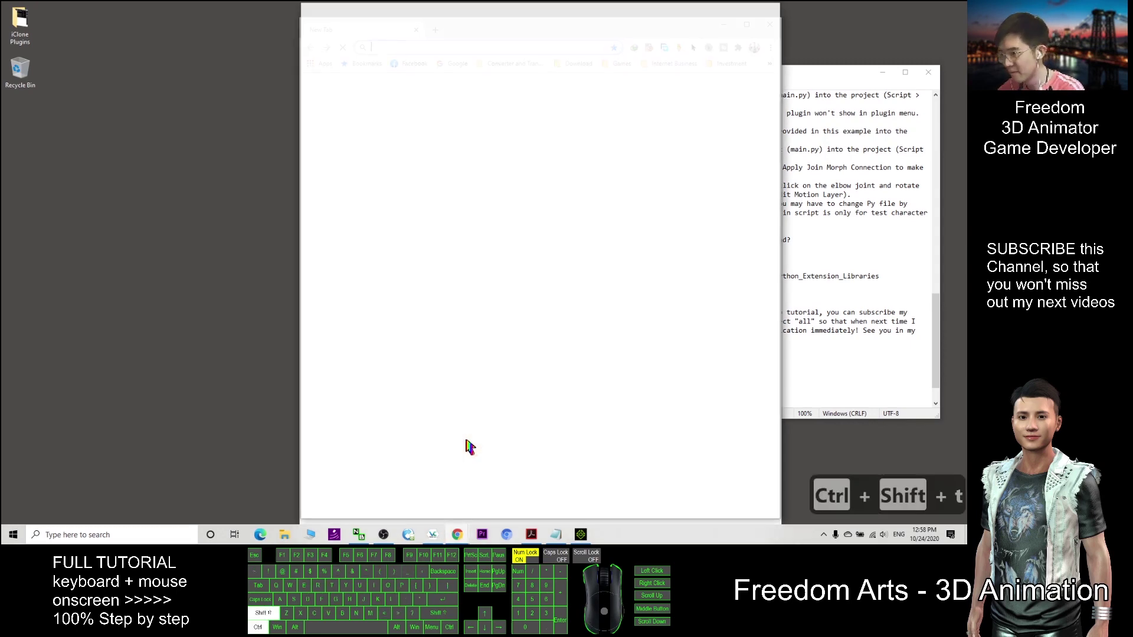
drag(532, 14, 190, 20)
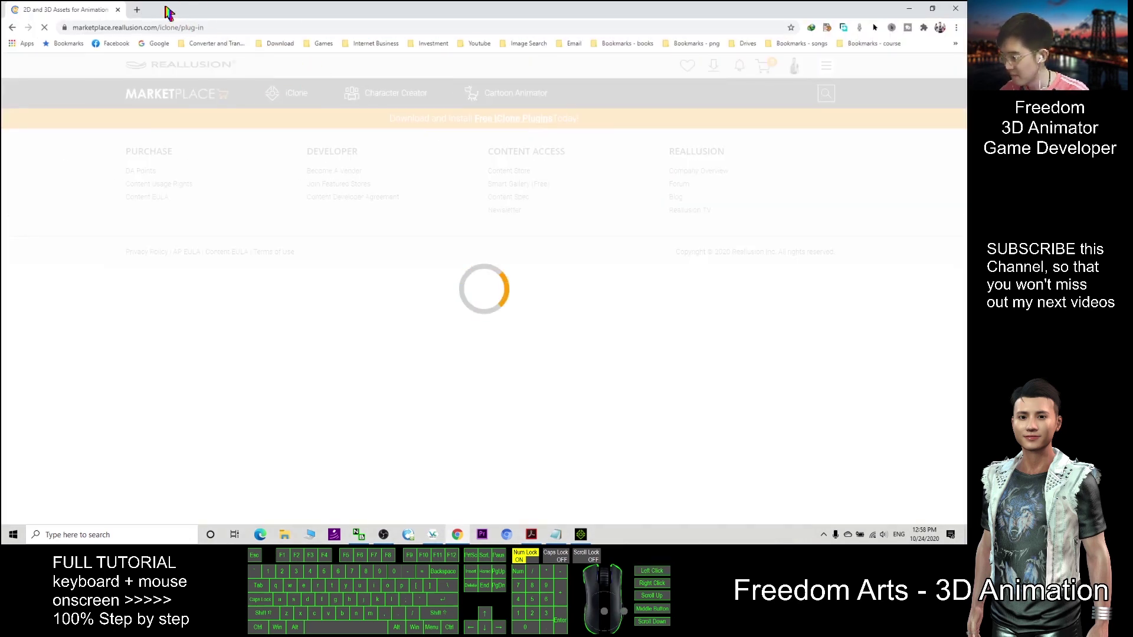
click(168, 12)
Browse the plug-ins offered on the Reallusion Marketplace iClone Plug-in page.
click(66, 9)
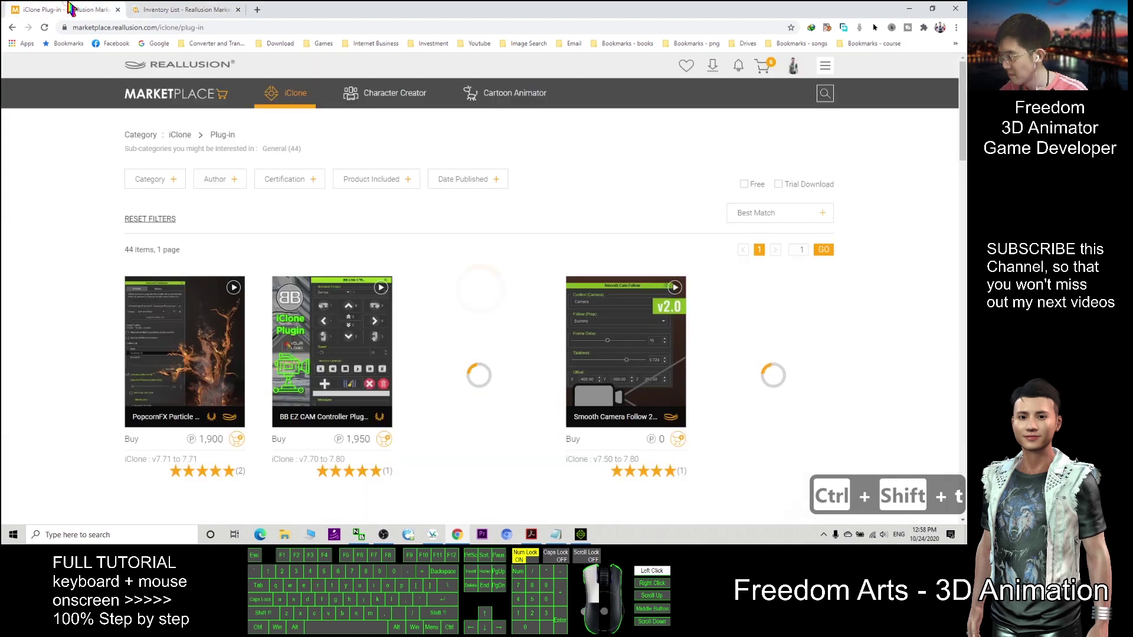
scroll(525, 256, down, 3)
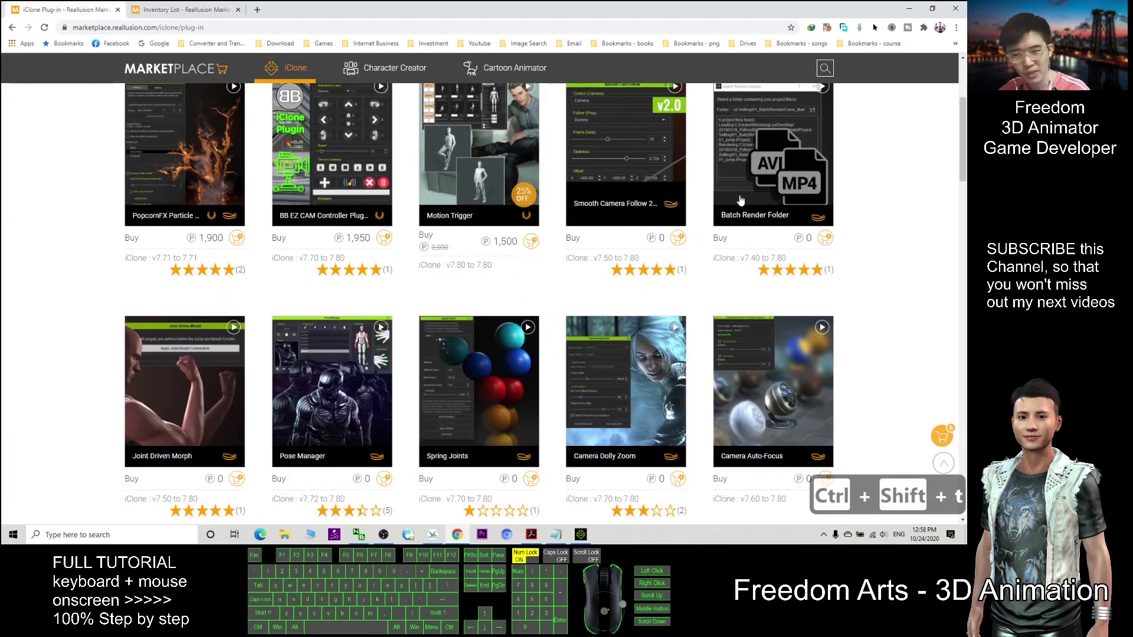
scroll(648, 229, down, 3)
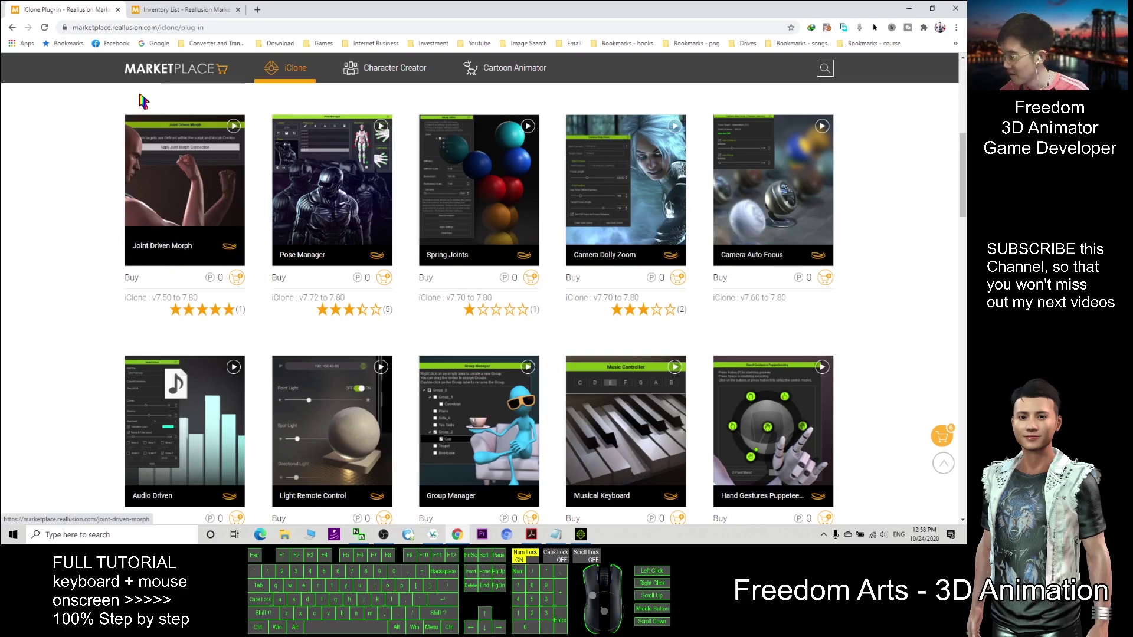
Look through the acquired plug-ins and their downloads on the marketplace Inventory List page.
click(182, 10)
scroll(360, 221, down, 5)
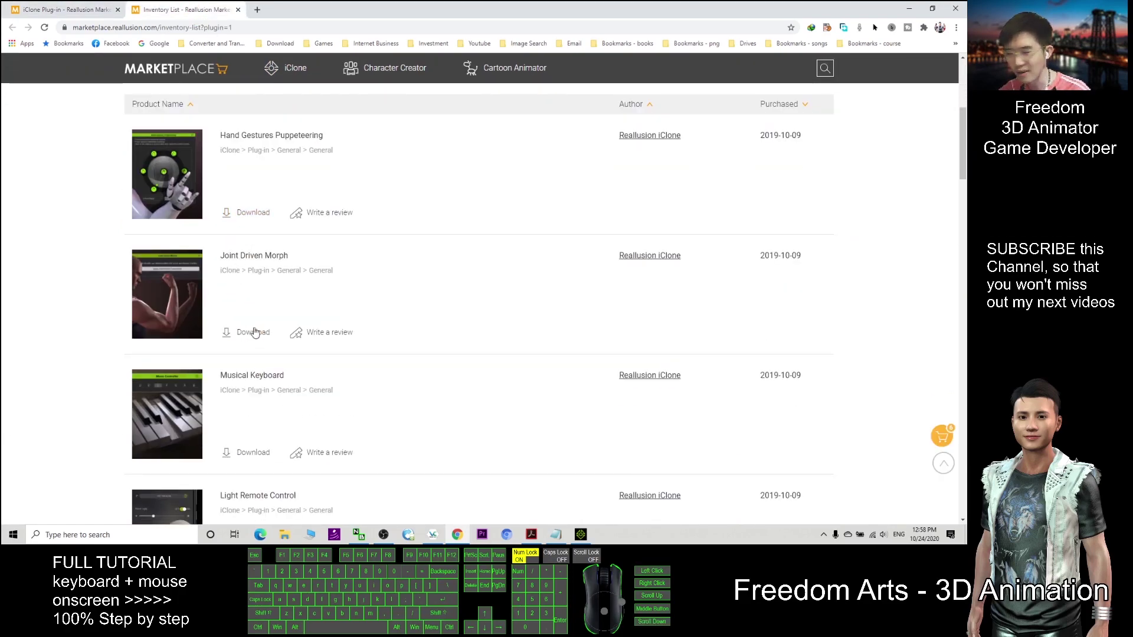
scroll(255, 332, down, 13)
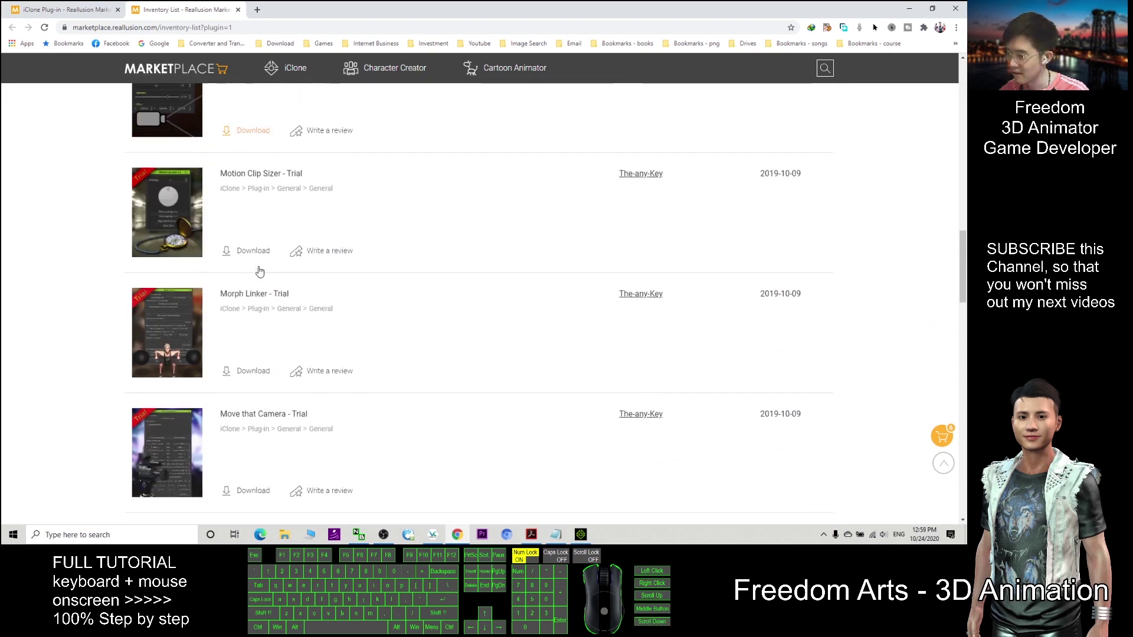
scroll(260, 271, down, 6)
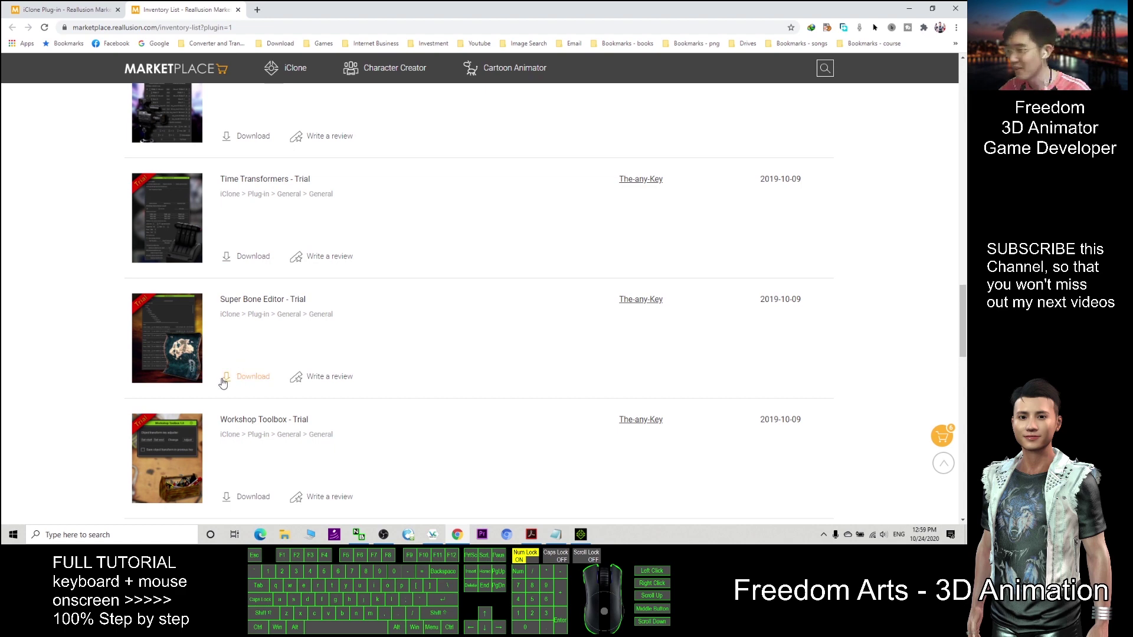
scroll(264, 376, down, 10)
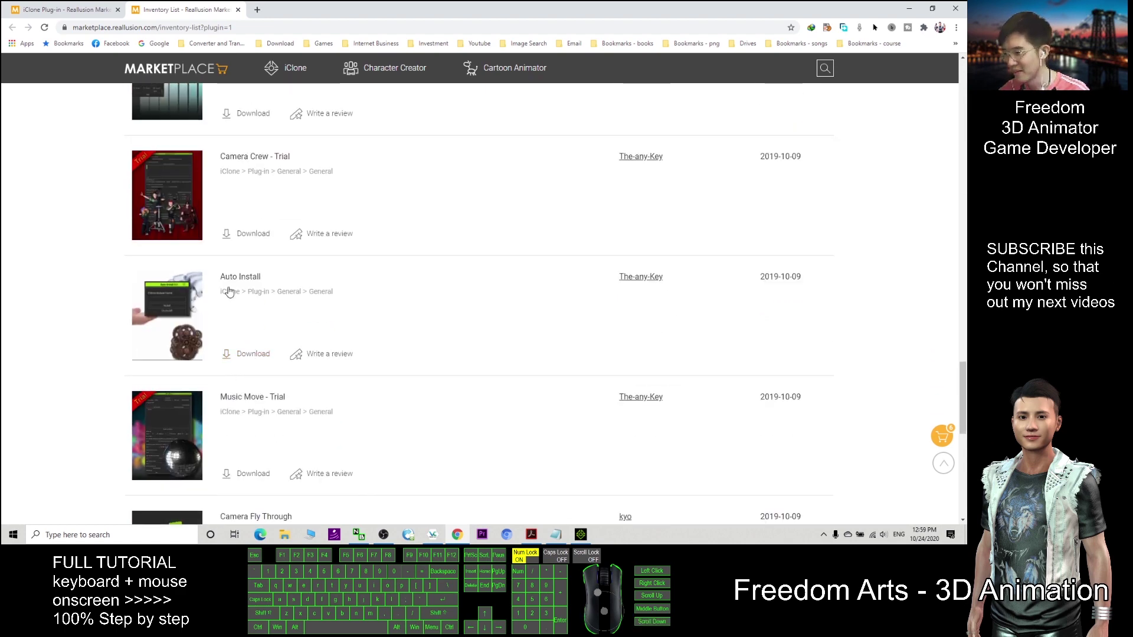
Minimize Chrome and reopen the iClone Plugins folder from the desktop.
click(910, 8)
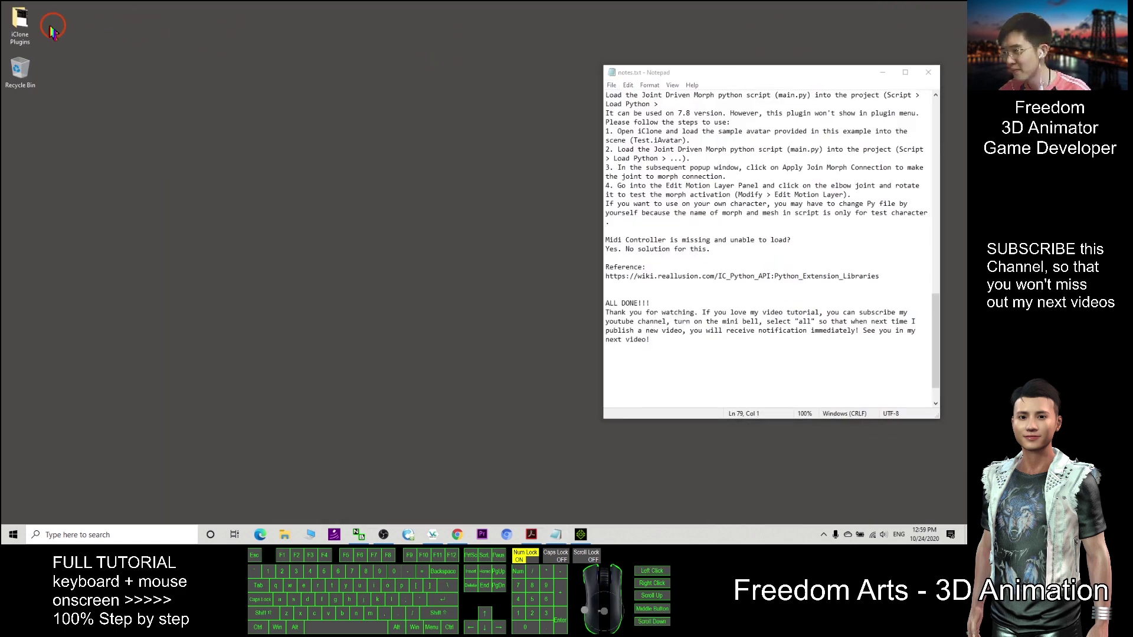
click(22, 28)
double_click(22, 28)
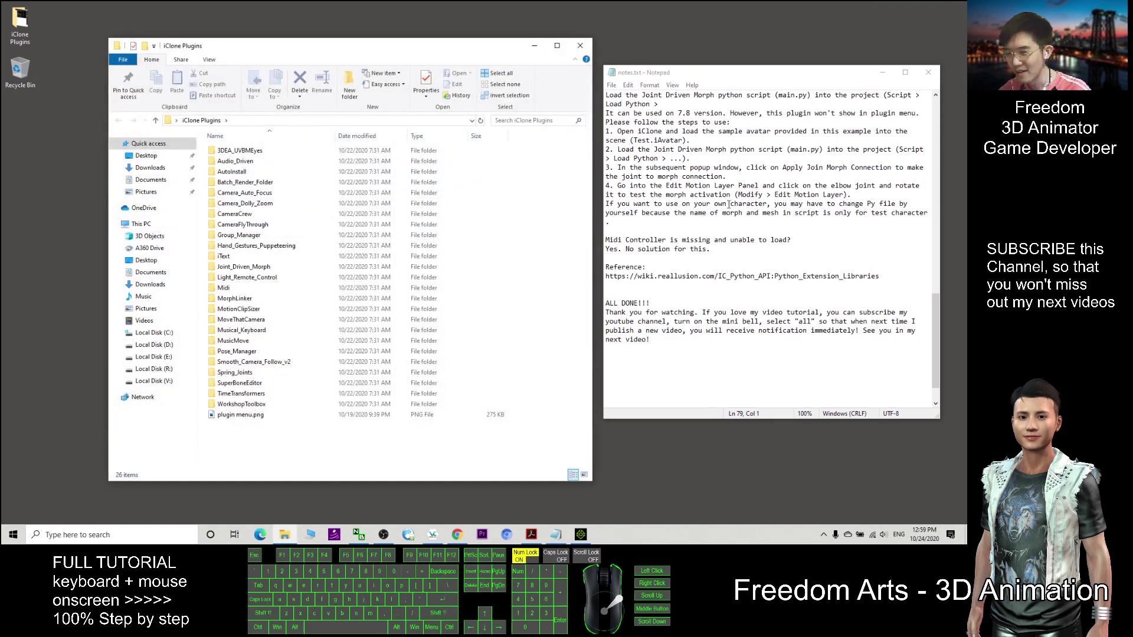
Return to the start of notes.txt and point out the free plug-in download link under 1ST STEP.
scroll(762, 267, up, 4)
scroll(761, 264, up, 6)
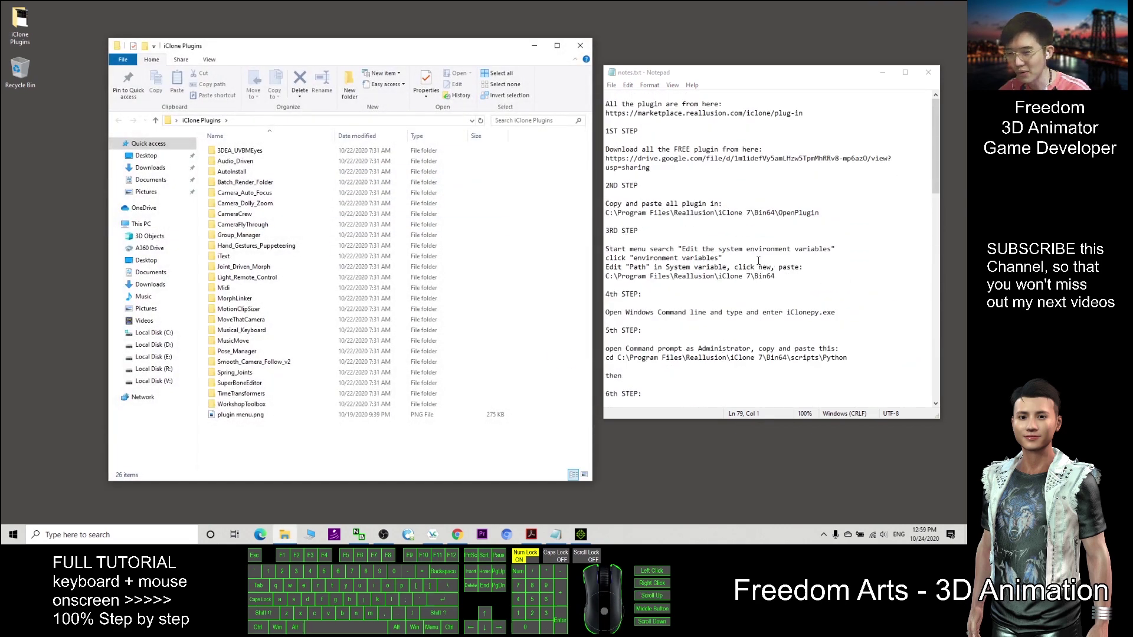
click(607, 162)
drag(607, 158, 643, 168)
click(650, 168)
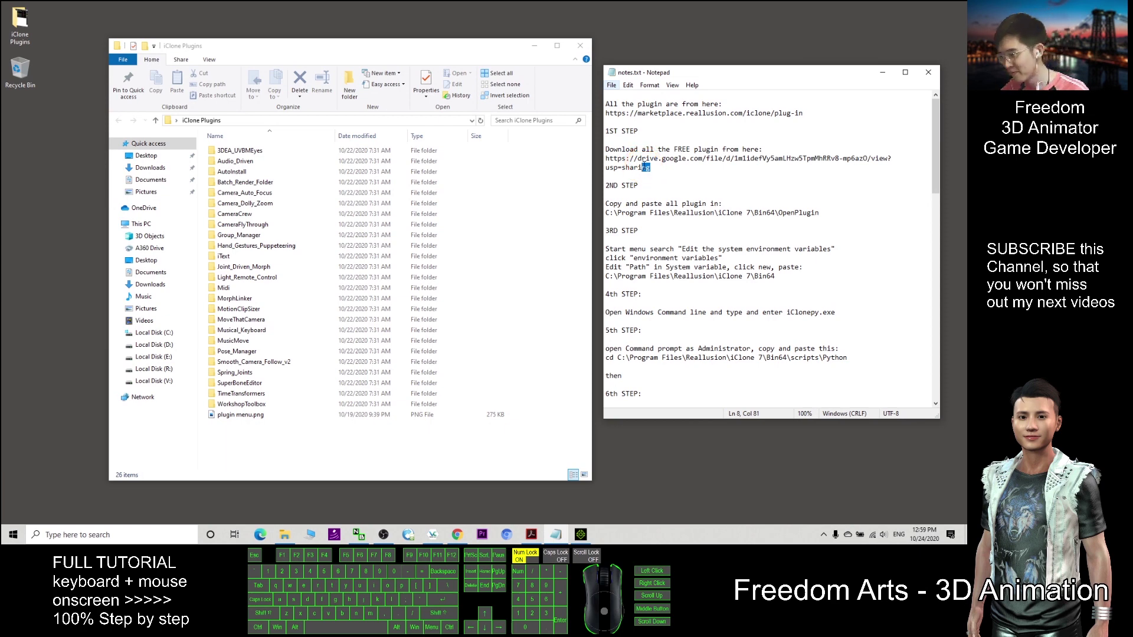
Switch to Chrome and highlight the word "Plug-in" in the Inventory List page heading.
click(457, 534)
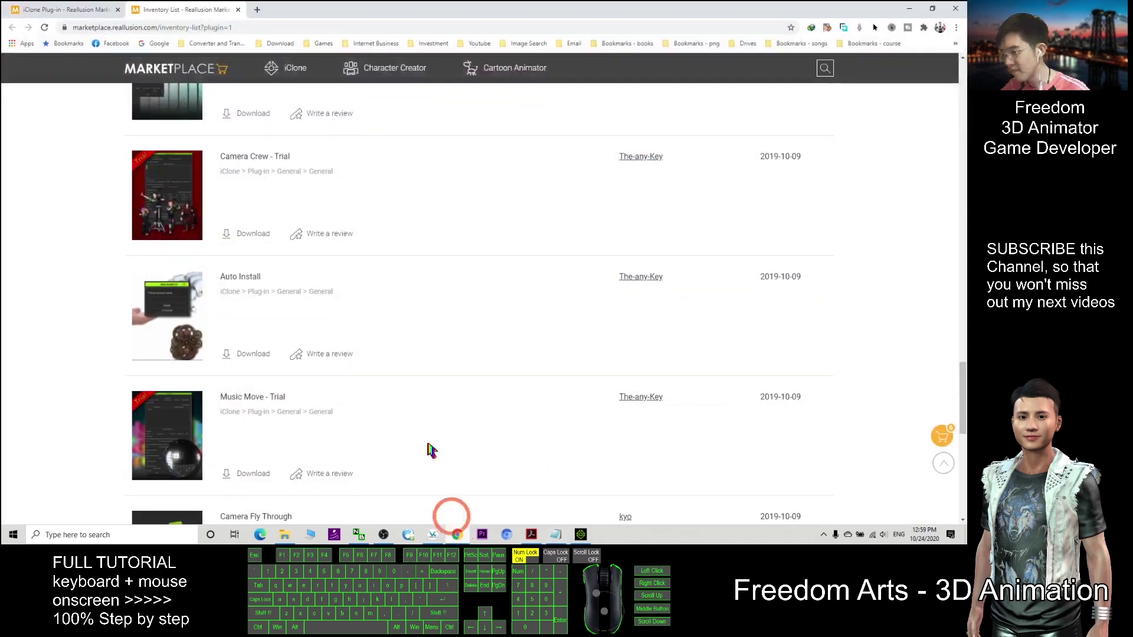
scroll(403, 305, up, 10)
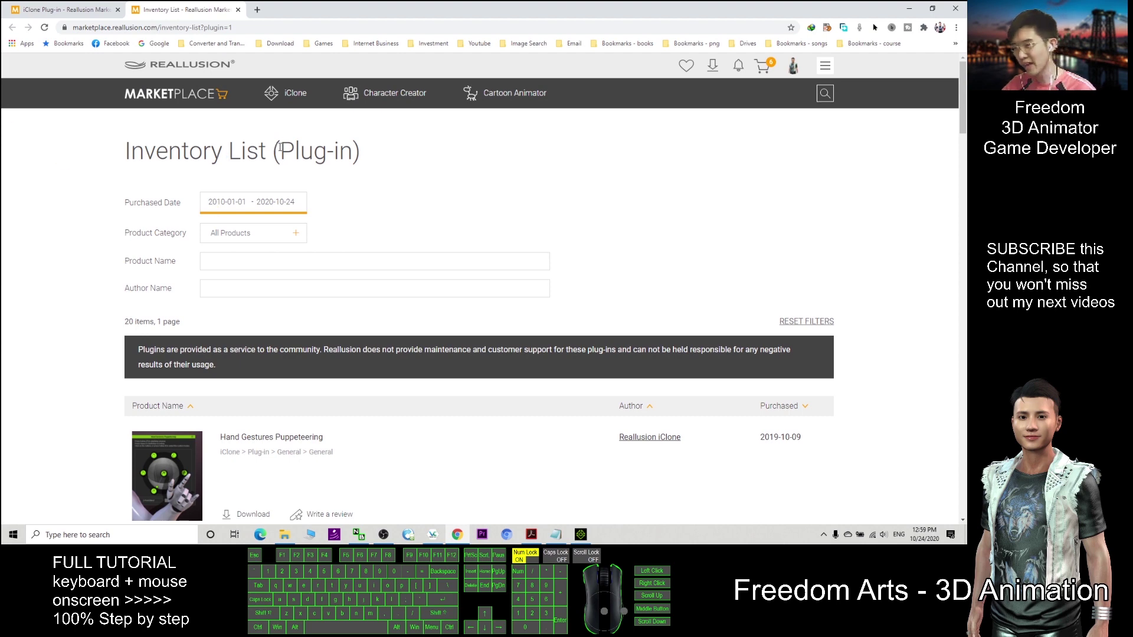
drag(281, 148, 356, 151)
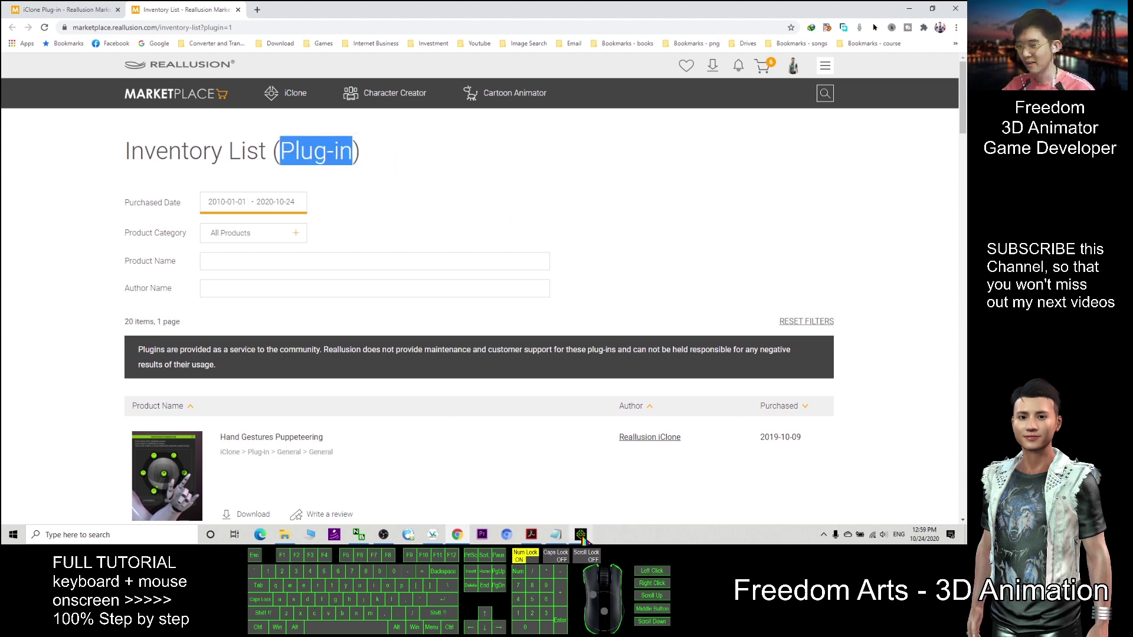
Switch to iClone and look at the Python Samples plug-in group again.
click(581, 534)
click(265, 62)
mouse_move(276, 105)
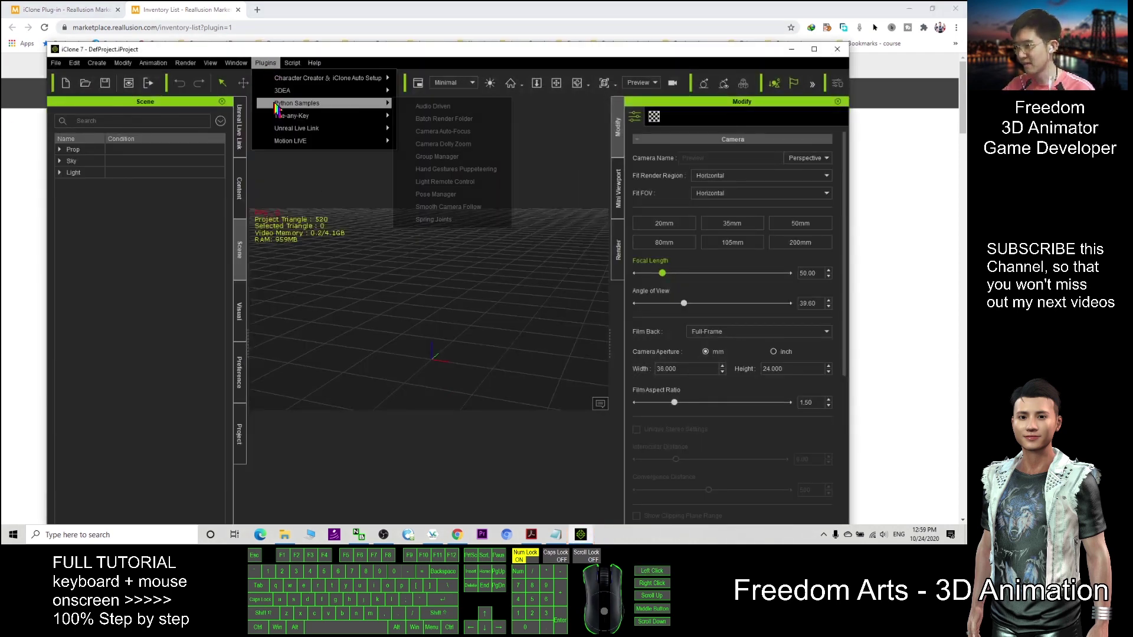
click(797, 59)
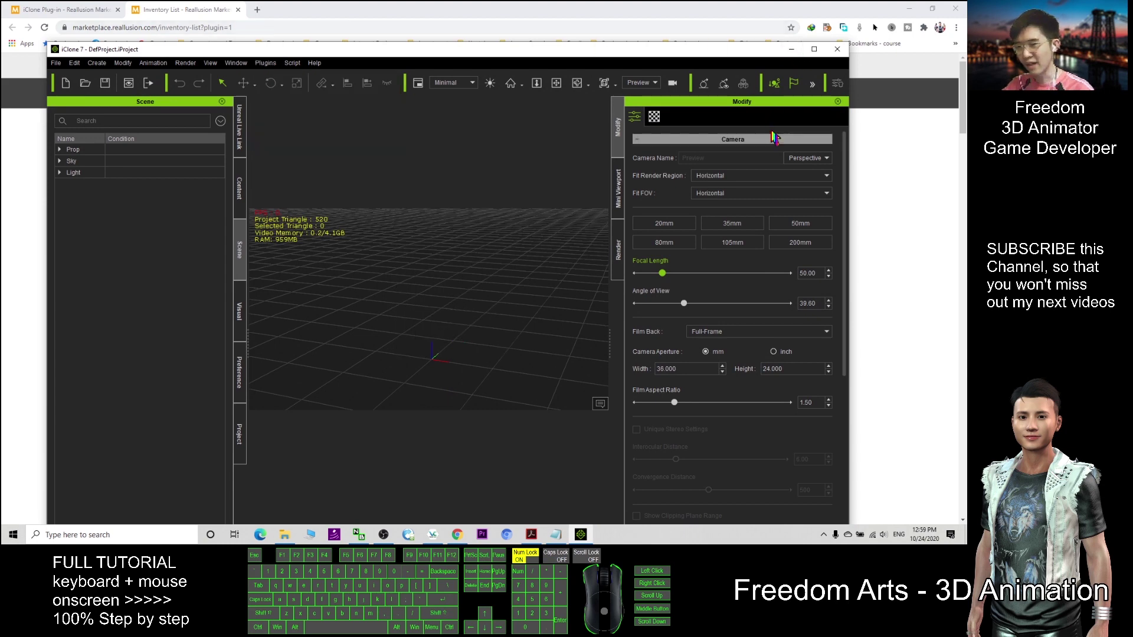
Return to Chrome and review the first plug-ins in the Inventory List, including Joint Driven Morph and Musical Keyboard.
click(665, 6)
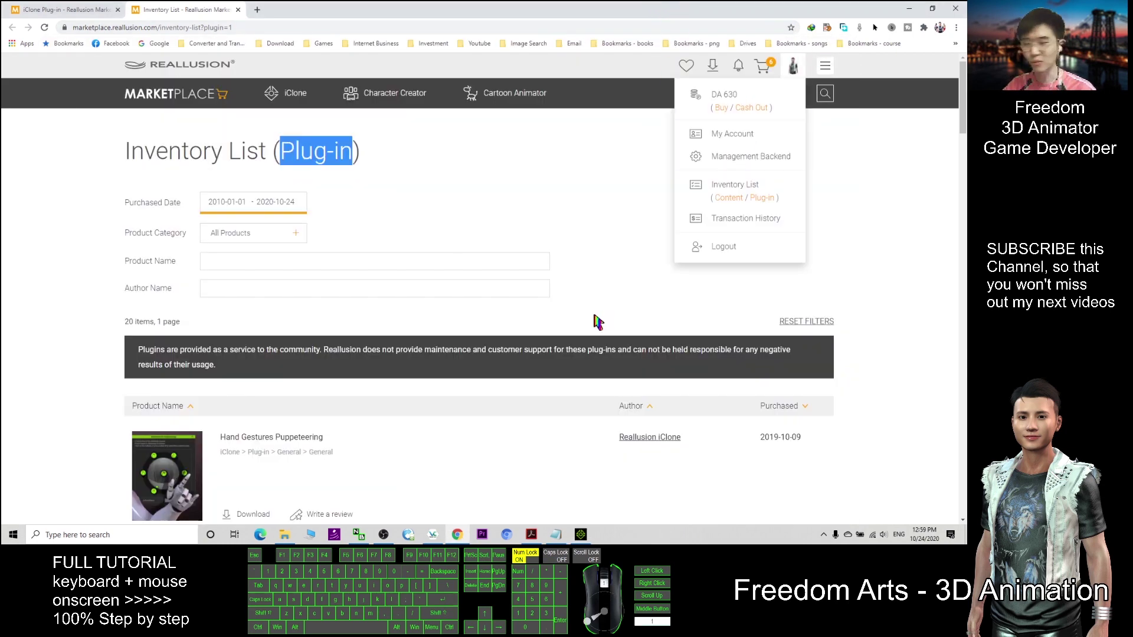
scroll(598, 322, down, 5)
scroll(598, 316, up, 2)
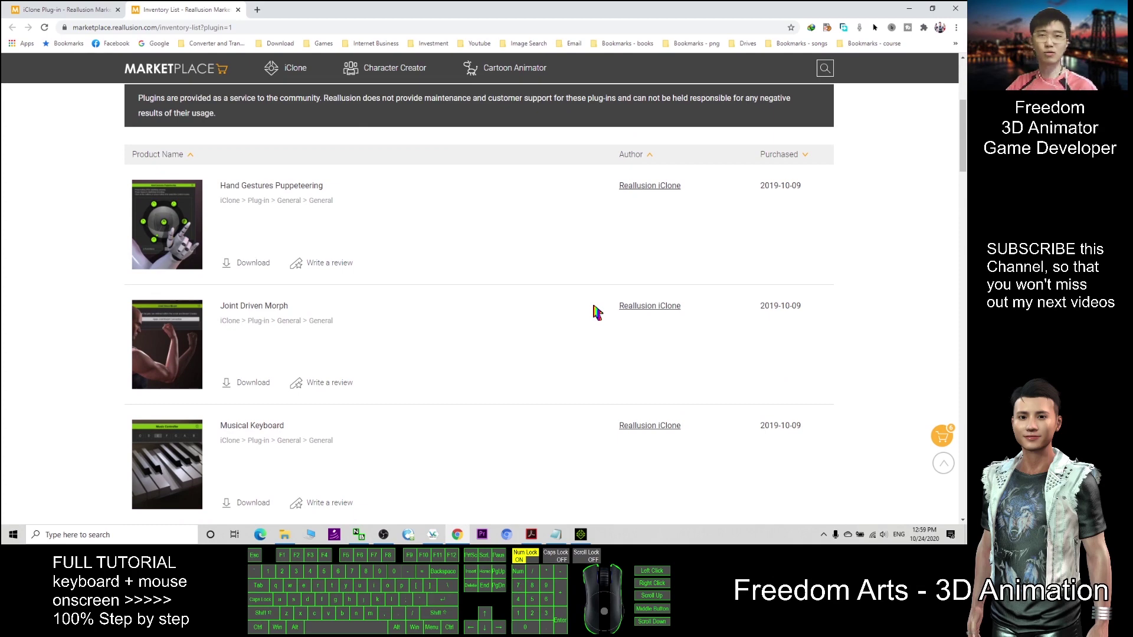